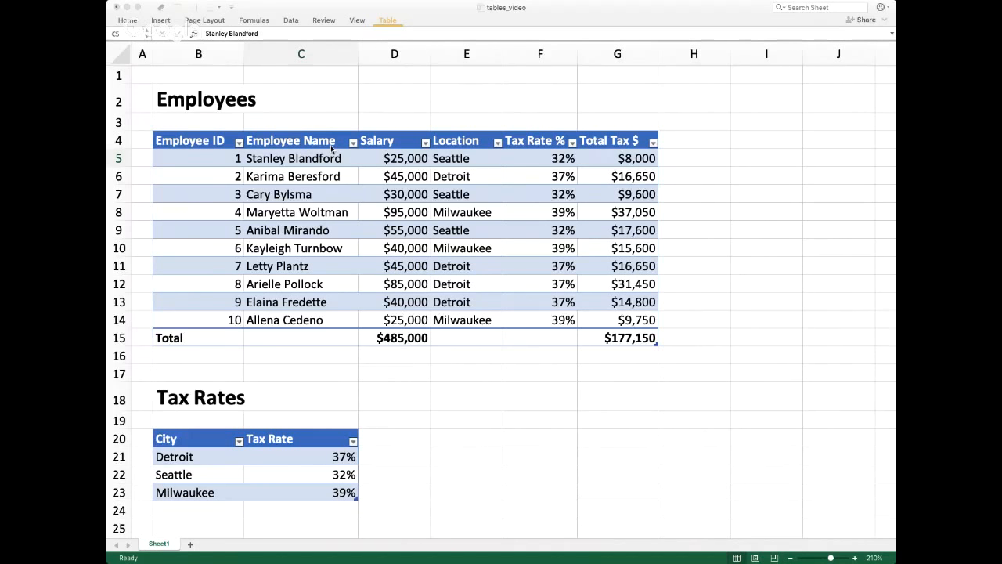
# Look over the Employees and Tax Rates tables on Sheet1, including names, locations and city headings
pyautogui.click(400, 175)
pyautogui.click(301, 319)
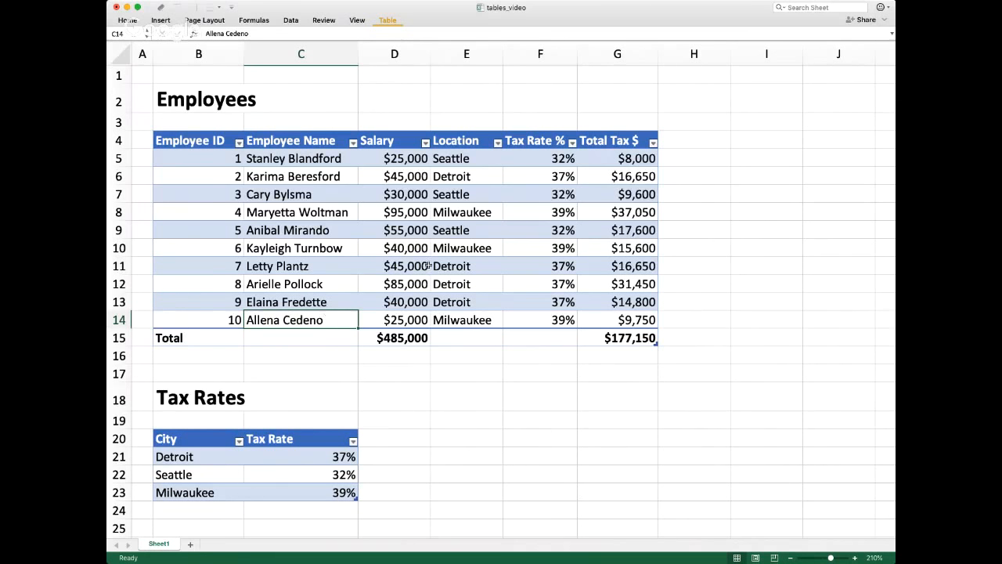
pyautogui.click(470, 248)
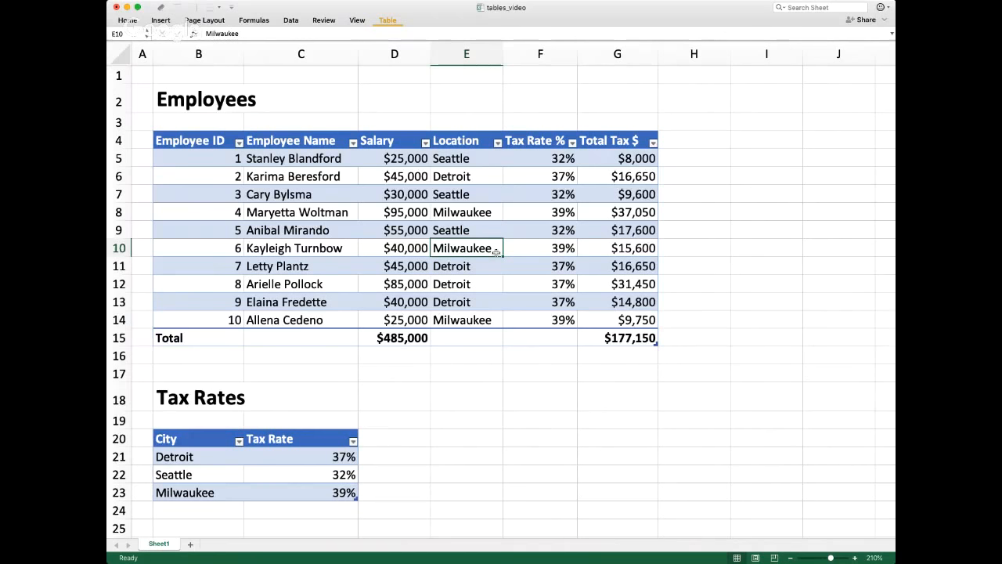
pyautogui.click(189, 438)
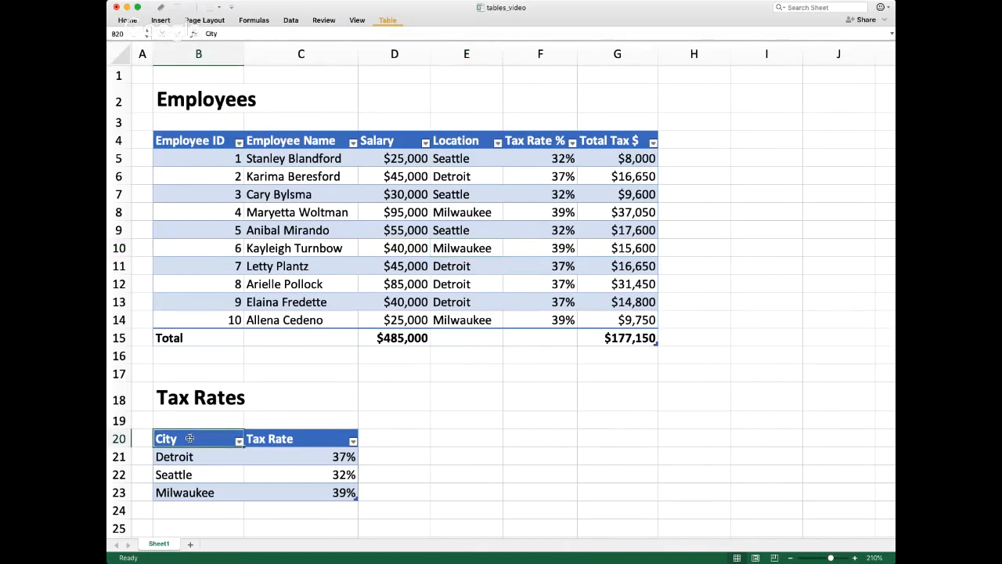
pyautogui.hscroll(1, 321, 332)
pyautogui.hscroll(1, 214, 195)
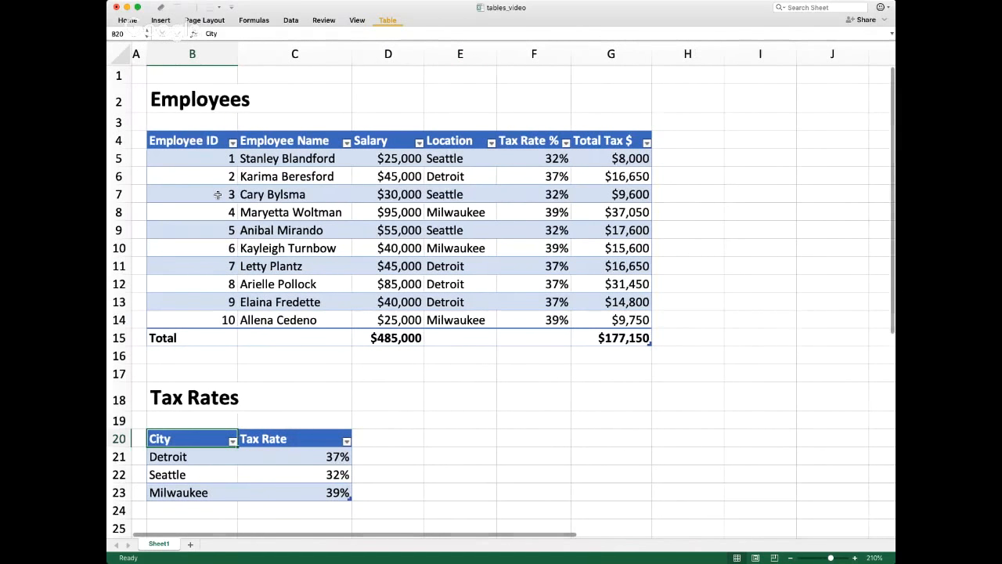
pyautogui.scroll(1, 217, 194)
pyautogui.scroll(-1, 218, 194)
# Examine the Employees table's name, style and header, total and banded row options
pyautogui.click(884, 22)
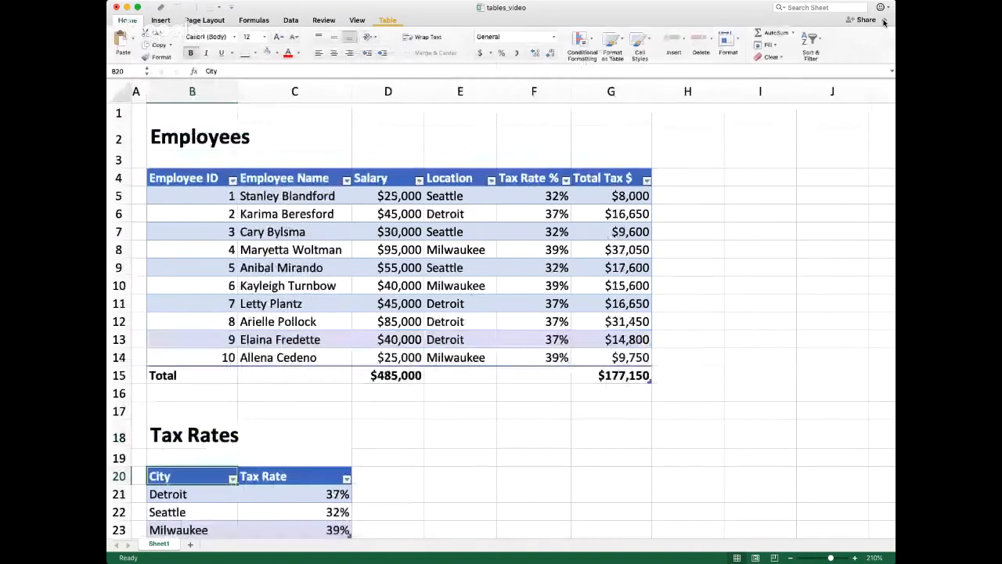
pyautogui.click(262, 252)
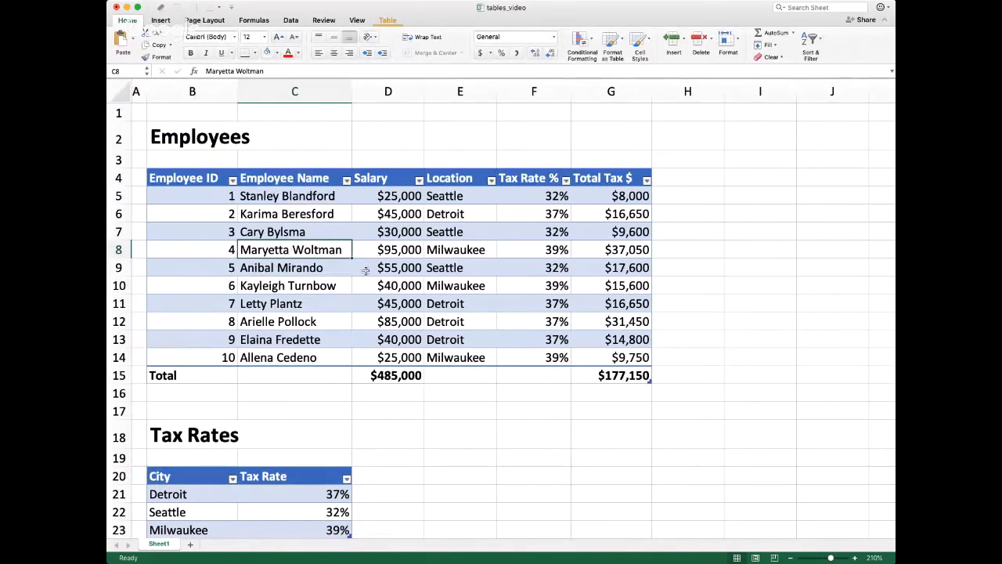
pyautogui.click(389, 20)
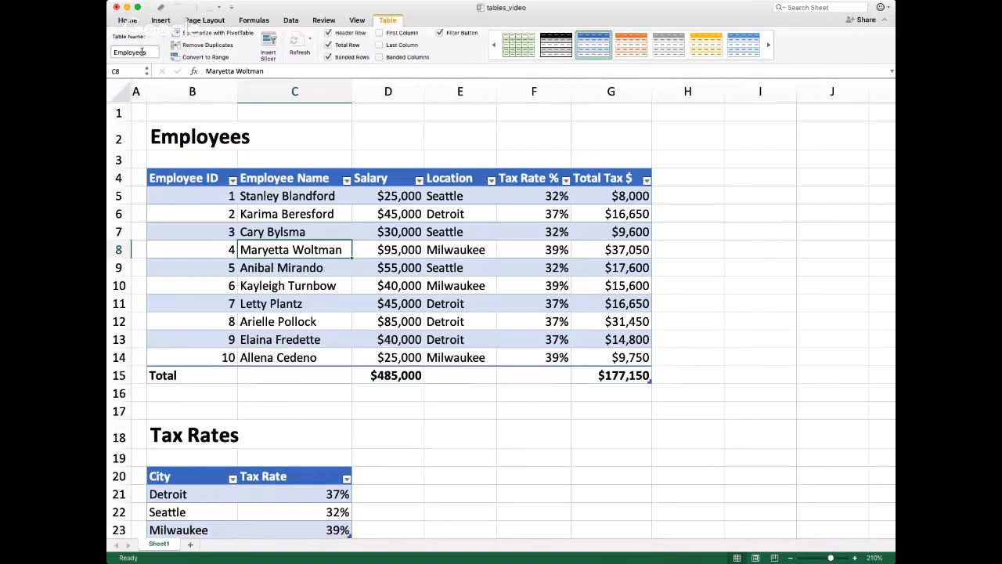
pyautogui.click(286, 283)
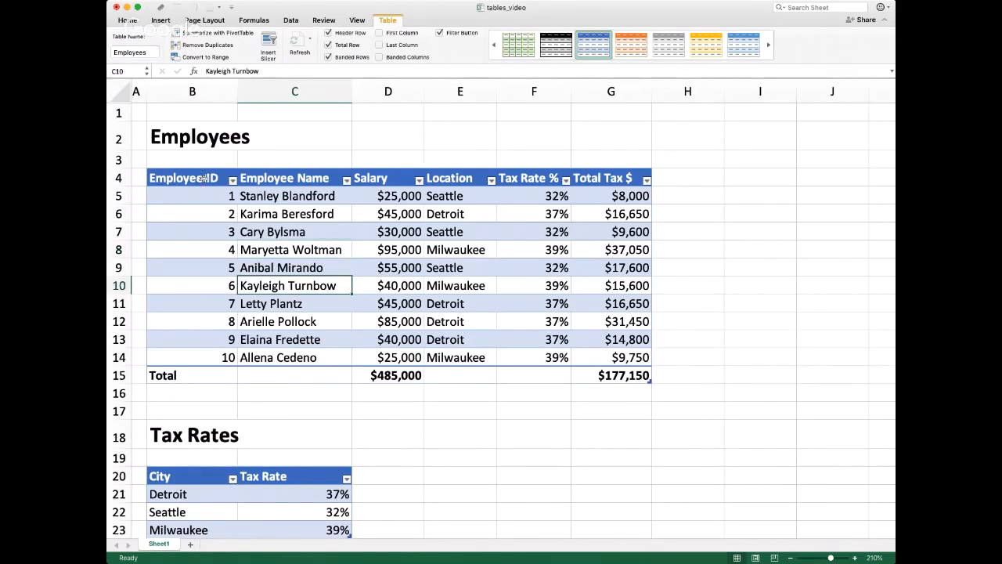
# Copy the Employees table's headers and ten employee rows, without the total row, to cell B4 of a new sheet
pyautogui.moveTo(202, 178); pyautogui.dragTo(611, 350)
pyautogui.press('super+c')
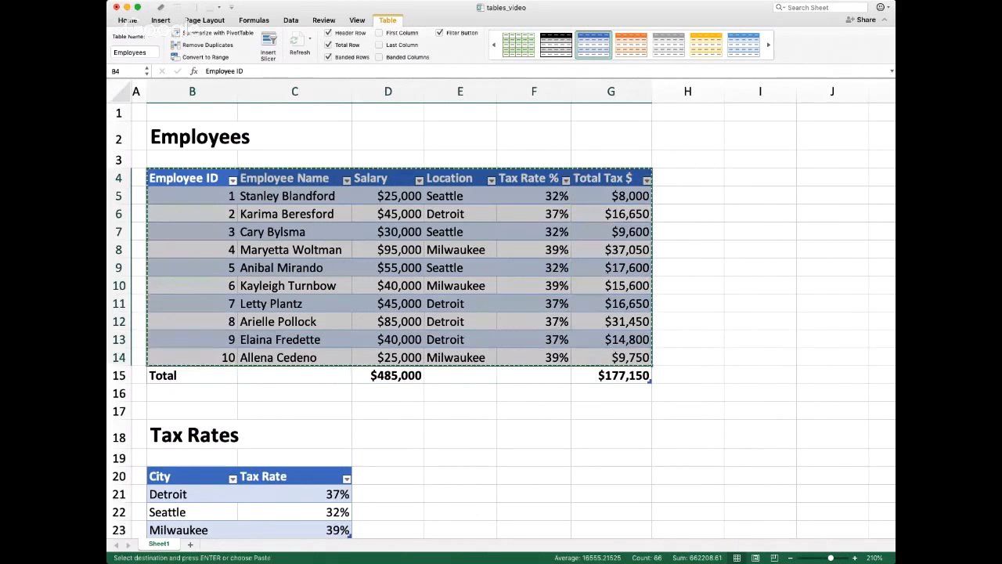
pyautogui.click(189, 543)
pyautogui.click(170, 119)
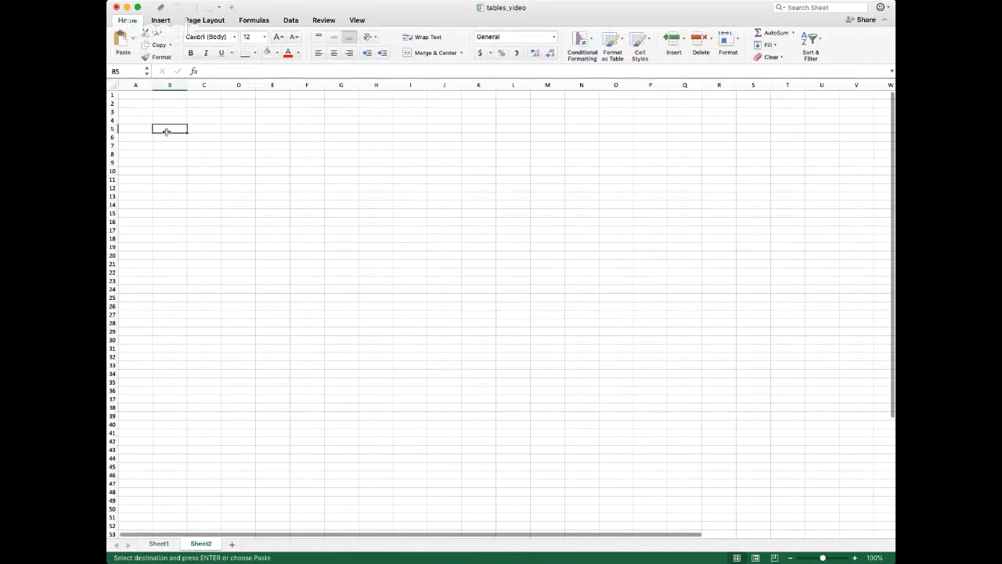
pyautogui.press('super+v')
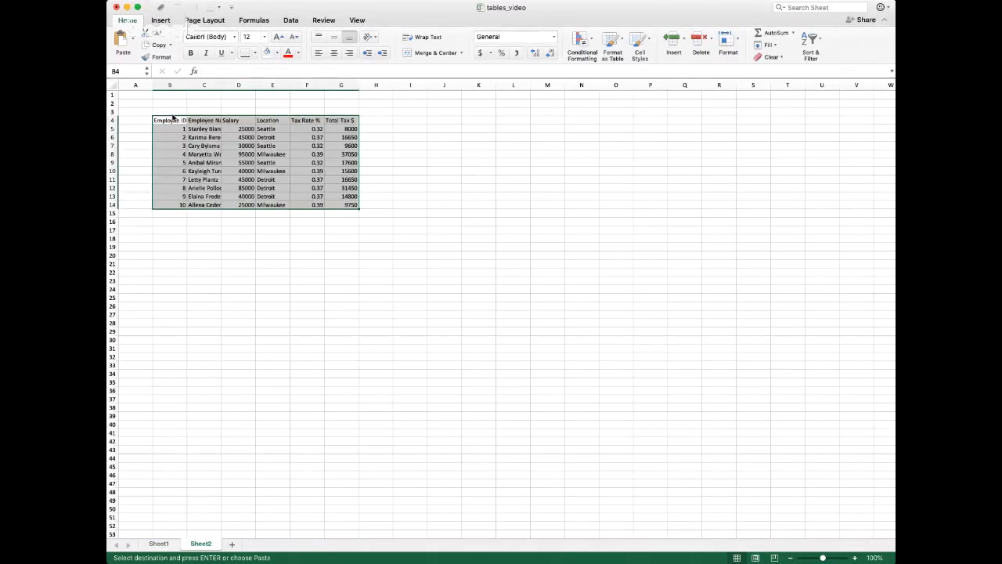
# Examine the pasted employee data on Sheet2, including the headers and the plain Tax Rate % values, at 150% zoom
pyautogui.click(857, 559)
pyautogui.click(856, 559)
pyautogui.click(857, 559)
pyautogui.click(857, 559)
pyautogui.click(856, 559)
pyautogui.click(293, 267)
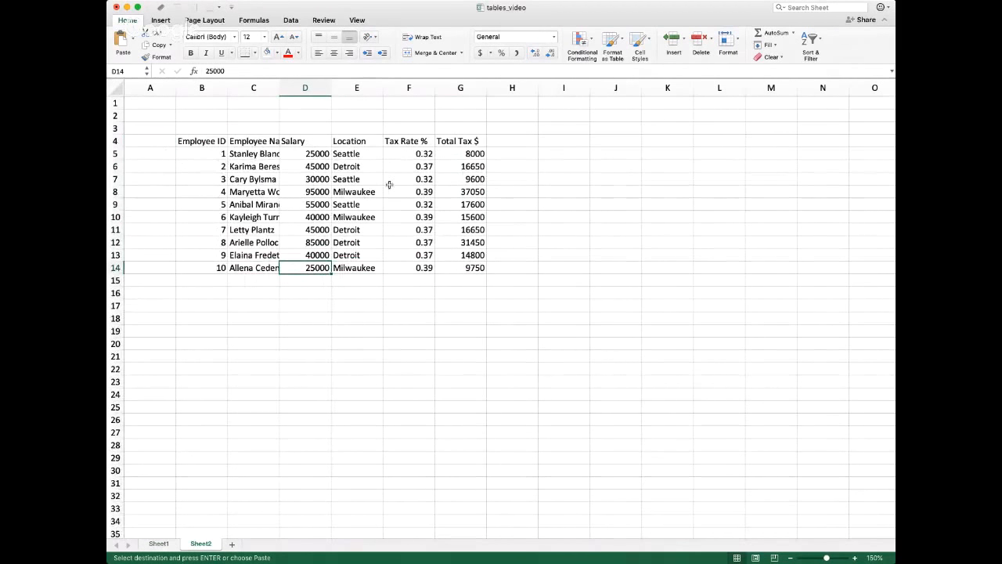
pyautogui.click(239, 191)
pyautogui.moveTo(201, 143); pyautogui.dragTo(297, 167)
pyautogui.moveTo(395, 155); pyautogui.dragTo(396, 270)
# Clear all Tax Rate % values, F5 to F14, in the Employees table on Sheet1
pyautogui.click(158, 544)
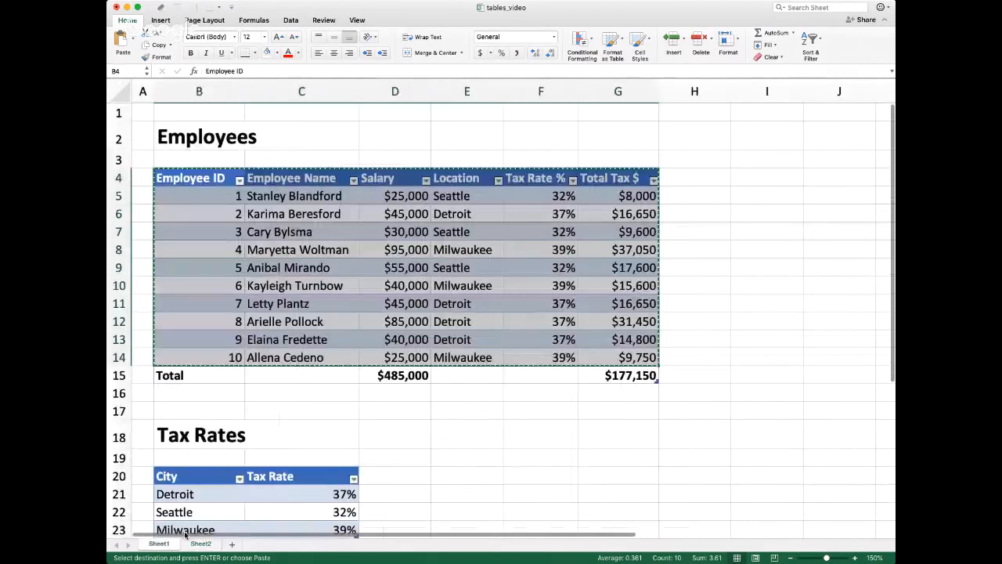
pyautogui.click(557, 183)
pyautogui.click(562, 201)
pyautogui.press('shift+super+Down')
pyautogui.press('Delete')
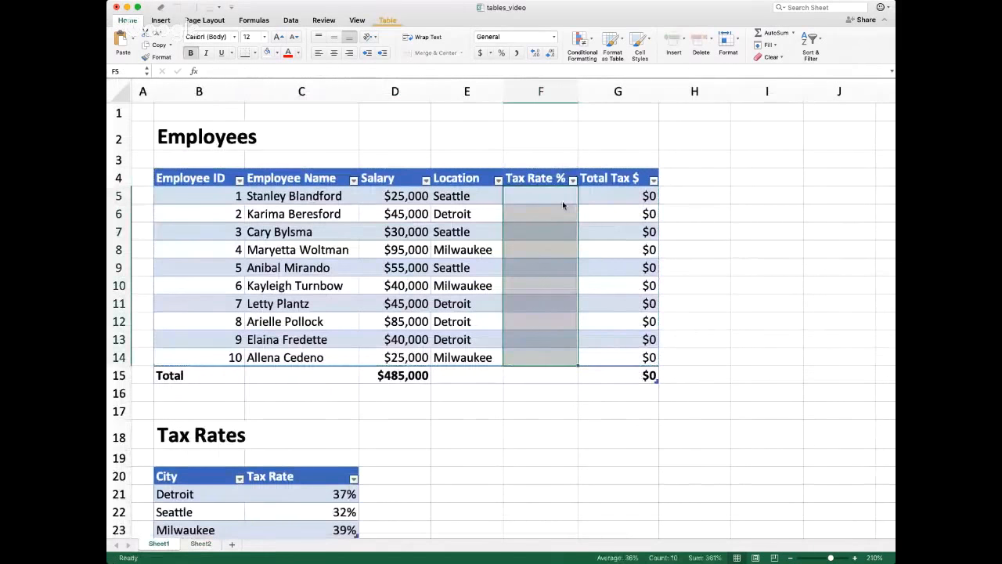
pyautogui.scroll(-2, 563, 284)
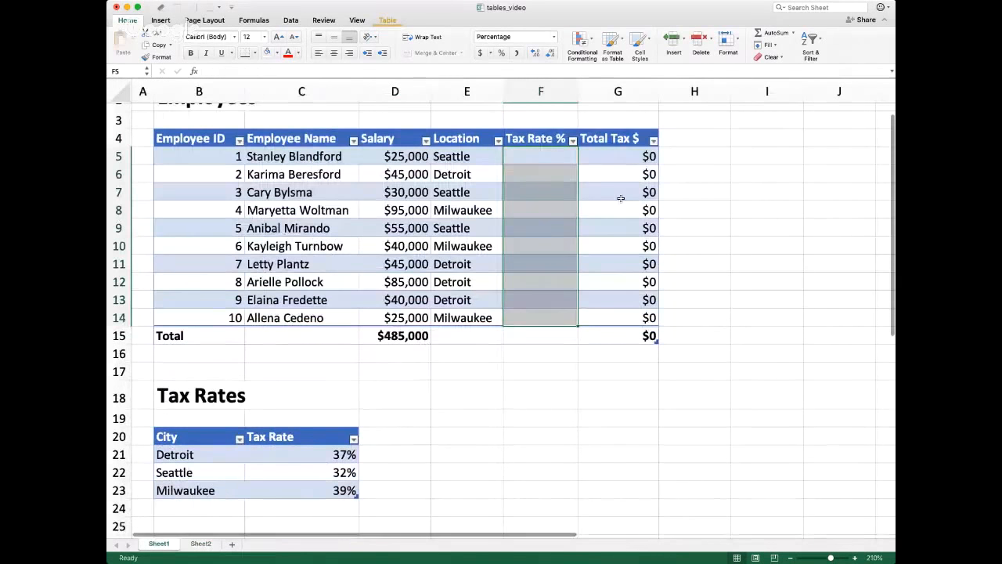
# Compare the plain data on Sheet2 with the Employees table and its empty Tax Rate % column on Sheet1
pyautogui.click(202, 544)
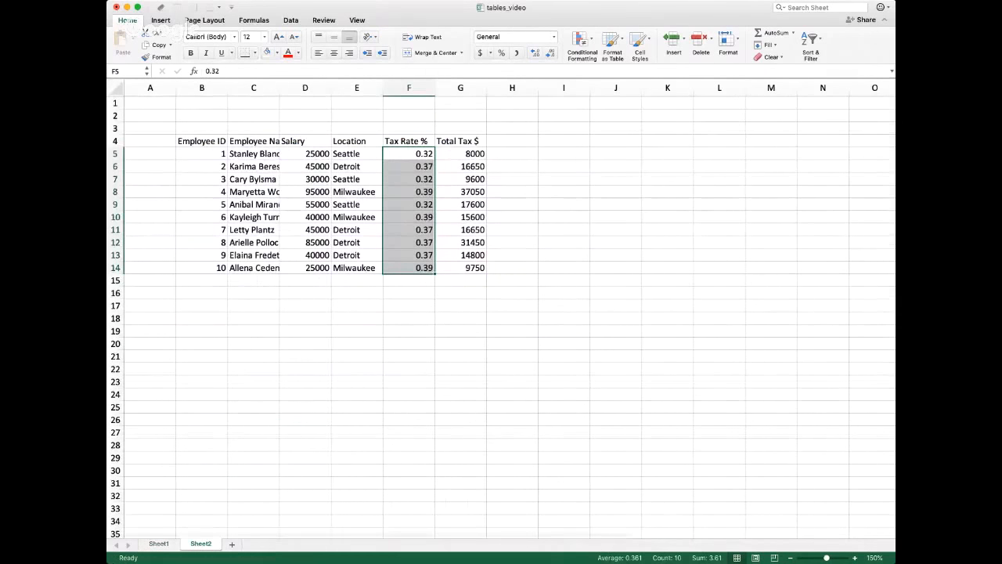
pyautogui.click(159, 543)
pyautogui.click(311, 375)
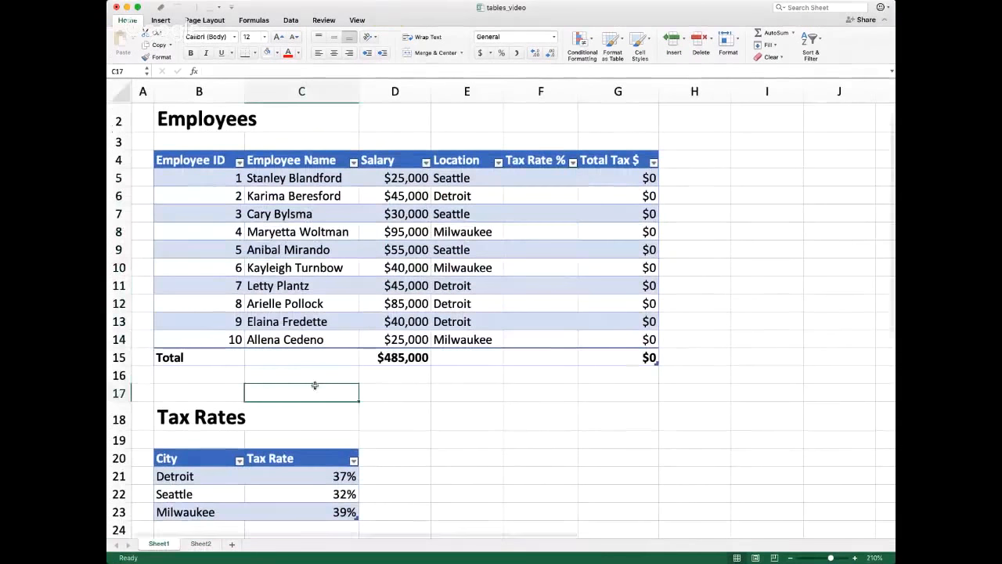
pyautogui.scroll(1, 312, 371)
pyautogui.click(884, 24)
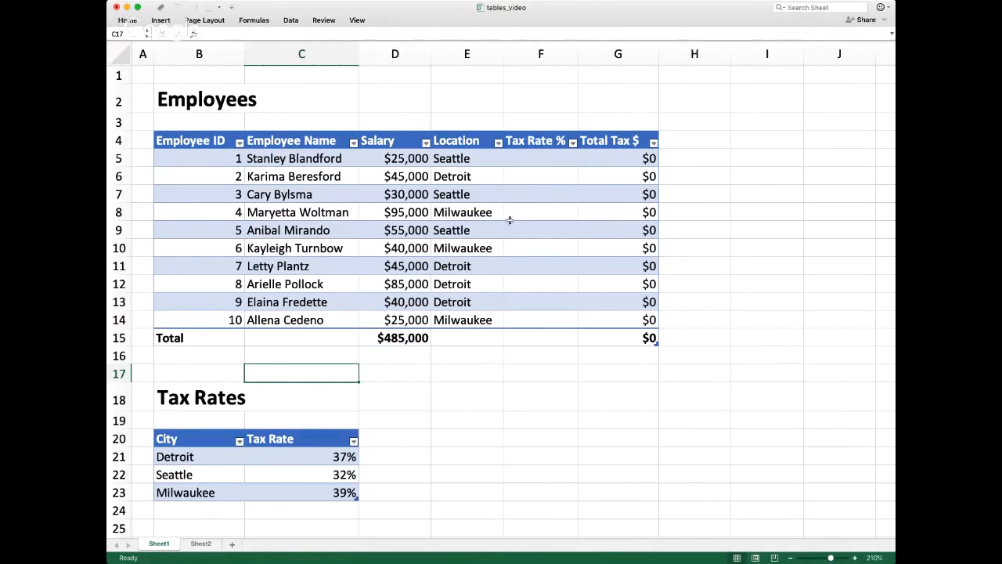
pyautogui.click(545, 160)
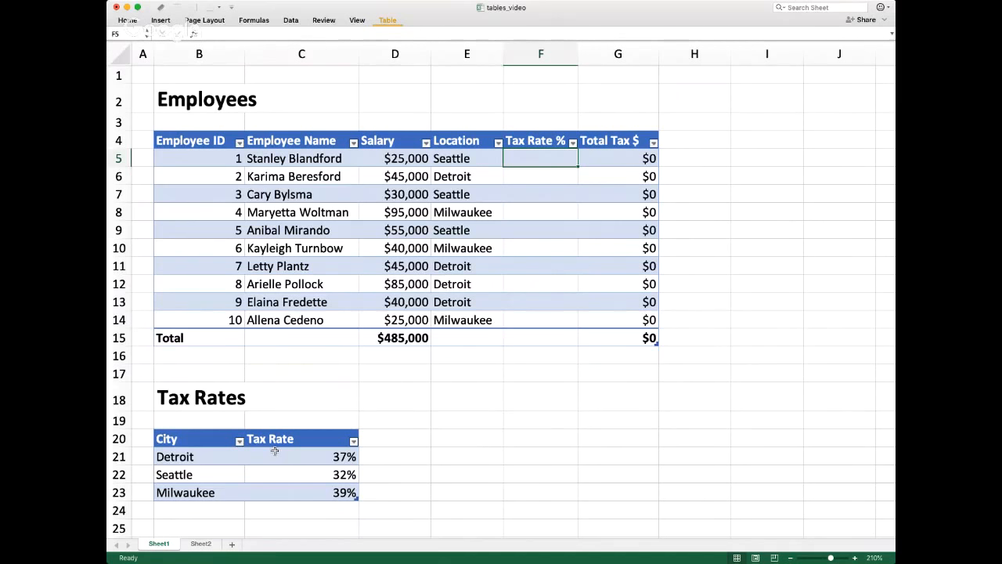
# Copy the whole Tax Rates table with its headers from Sheet1 to cell B18 on Sheet2
pyautogui.moveTo(198, 440); pyautogui.dragTo(342, 497)
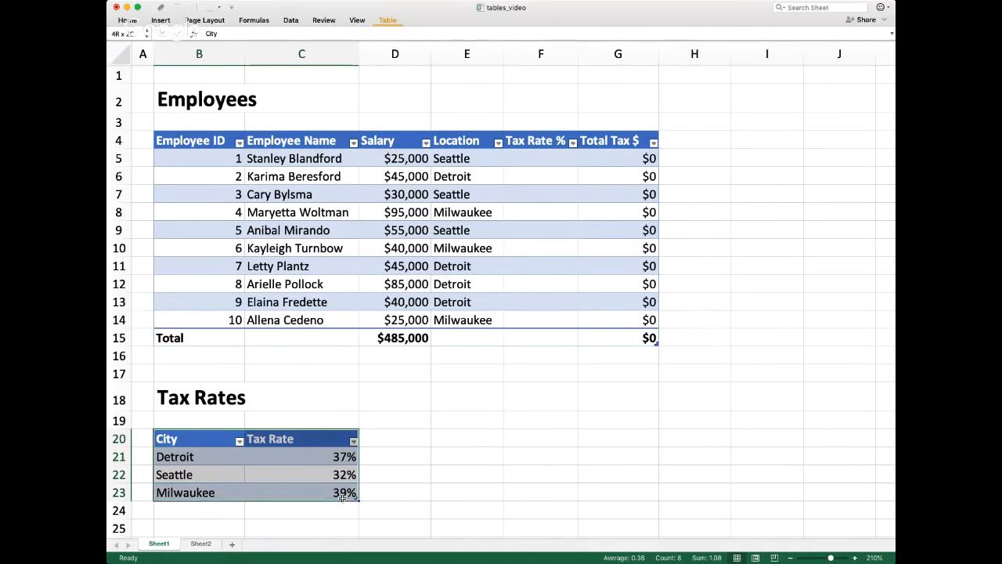
pyautogui.press('super+c')
pyautogui.hotkey('ctrl', 'pagedown')
pyautogui.press('Right')
pyautogui.press('Down')
pyautogui.press('Down')
pyautogui.press('Down')
pyautogui.press('Down')
pyautogui.press('Down')
pyautogui.press('Down')
pyautogui.press('Down')
pyautogui.press('Down')
pyautogui.press('Down')
pyautogui.press('Down')
pyautogui.press('Down')
pyautogui.press('Down')
pyautogui.press('Down')
pyautogui.press('Down')
pyautogui.press('Down')
pyautogui.press('Down')
pyautogui.press('Down')
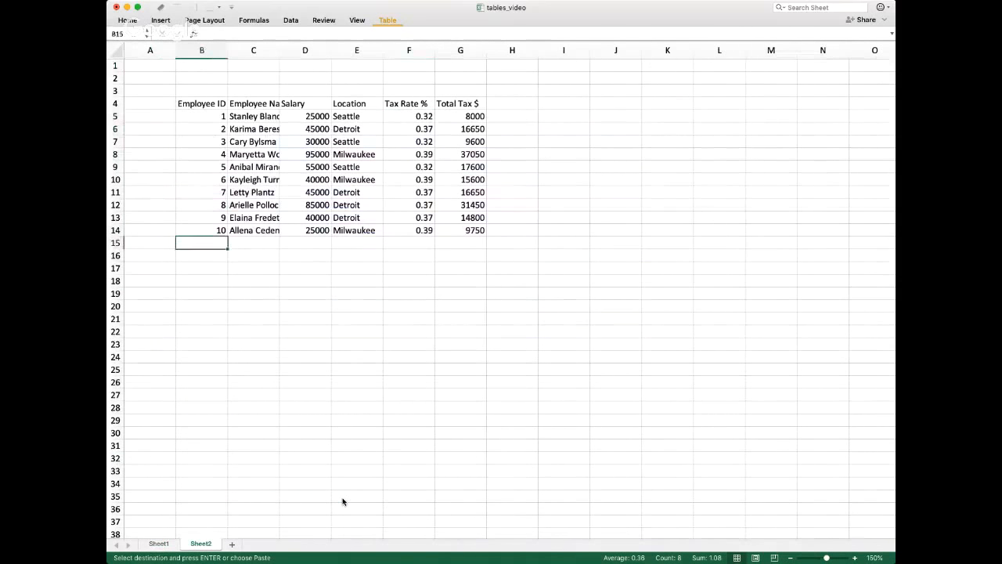
pyautogui.press('super+v')
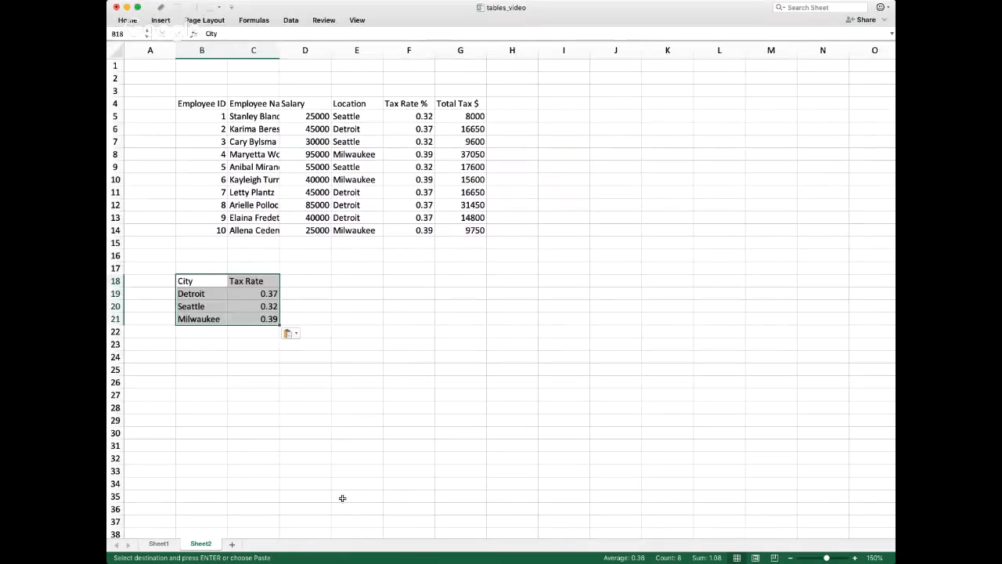
# Format the three city tax rates in C19:C21 on Sheet2 as percentages
pyautogui.click(252, 306)
pyautogui.press('Up')
pyautogui.press('Up')
pyautogui.press('Down')
pyautogui.hotkey('shift', 'Down')
pyautogui.hotkey('shift', 'Down')
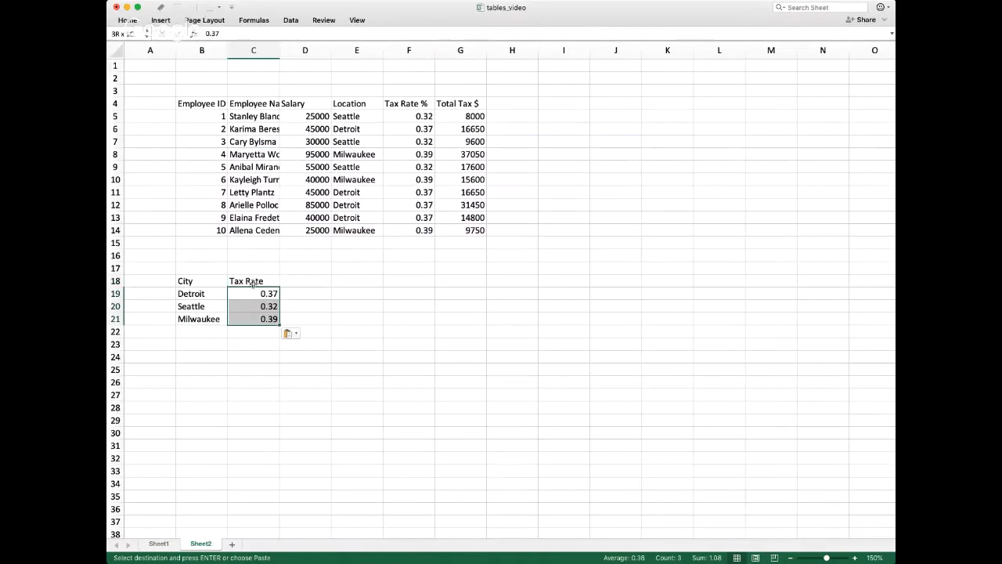
pyautogui.press('super+1')
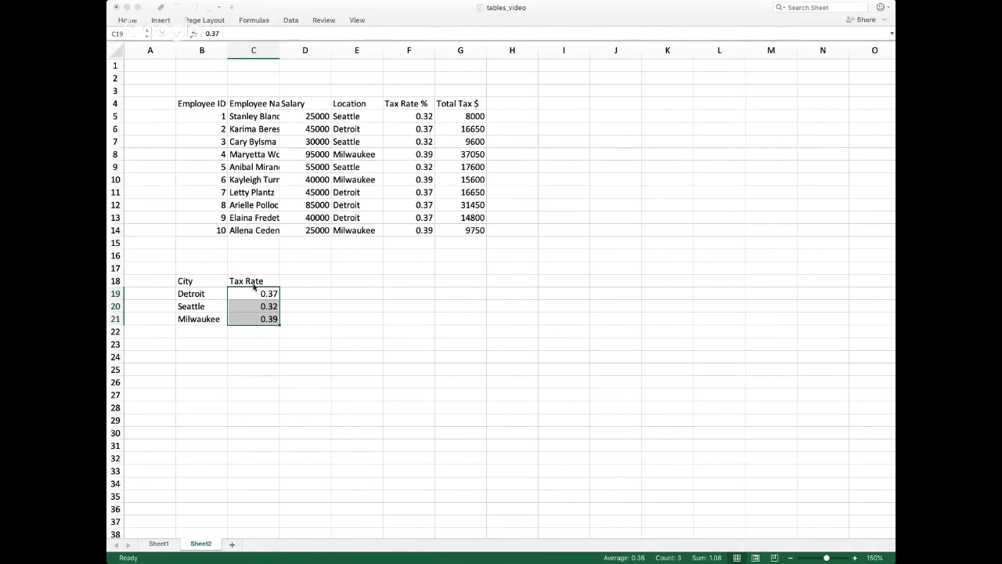
pyautogui.press('Return')
# Set the city tax rate percentages in C19:C21 to show no decimal places
pyautogui.press('Up')
pyautogui.press('Up')
pyautogui.press('Up')
pyautogui.press('Up')
pyautogui.press('Down')
pyautogui.press('Down')
pyautogui.press('Down')
pyautogui.press('Down')
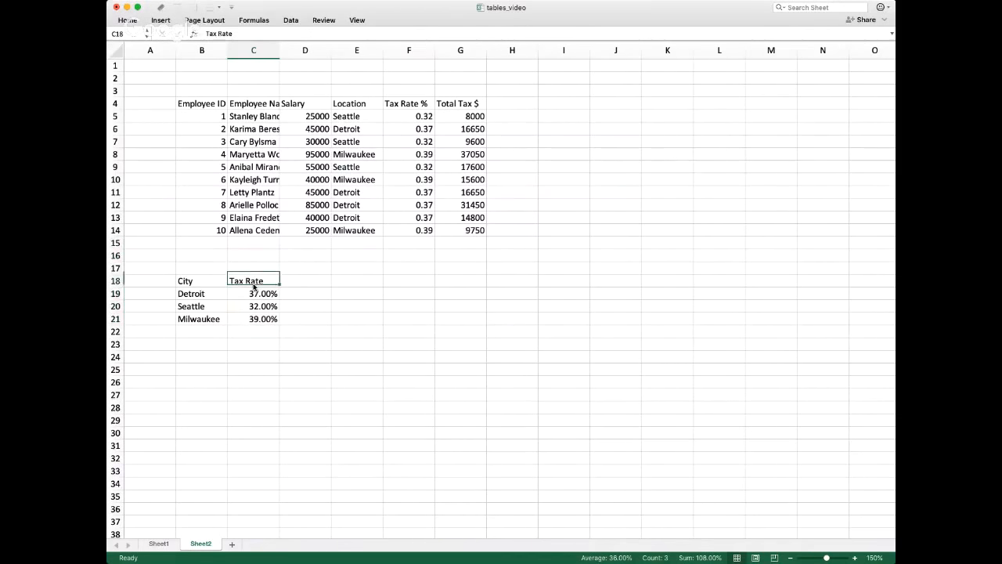
pyautogui.hotkey('shift', 'Down')
pyautogui.hotkey('shift', 'Down')
pyautogui.press('super+1')
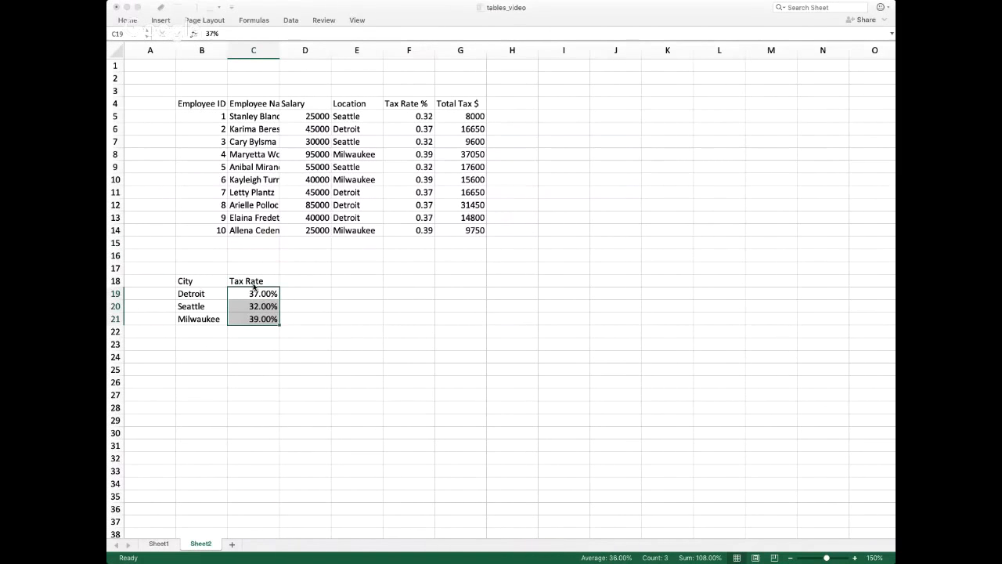
pyautogui.press('Return')
# Clear the Total Tax $ and Tax Rate % values for all ten employees on Sheet2, keeping the headers
pyautogui.press('Up')
pyautogui.press('Up')
pyautogui.press('Up')
pyautogui.press('Up')
pyautogui.press('Up')
pyautogui.press('Up')
pyautogui.press('Right')
pyautogui.press('Right')
pyautogui.press('Right')
pyautogui.press('Up')
pyautogui.press('Up')
pyautogui.press('Up')
pyautogui.press('Up')
pyautogui.press('Up')
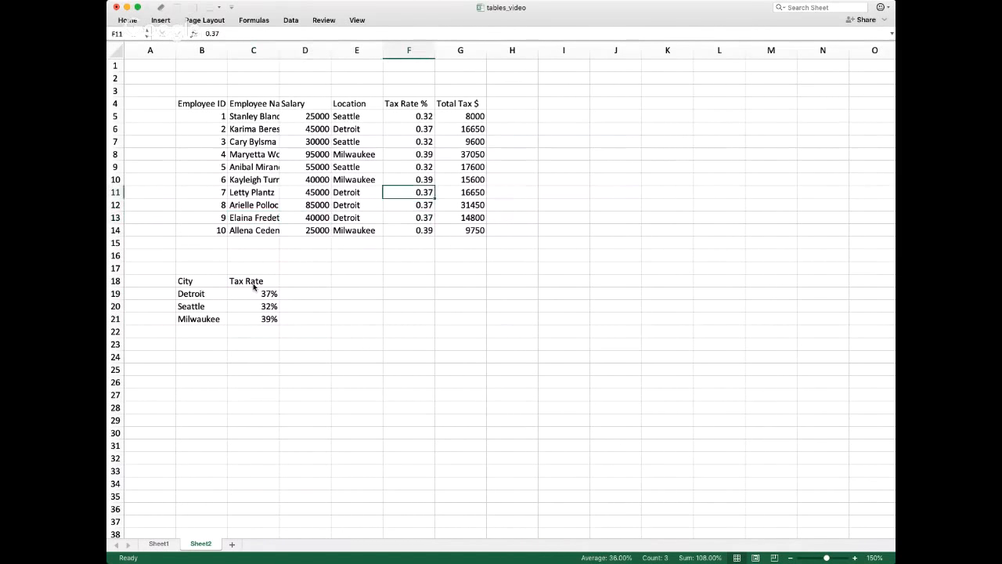
pyautogui.press('Up')
pyautogui.press('Up')
pyautogui.press('Up')
pyautogui.press('Up')
pyautogui.press('Right')
pyautogui.press('Down')
pyautogui.press('super+shift+Down')
pyautogui.press('Delete')
pyautogui.press('Left')
pyautogui.press('super+shift+Down')
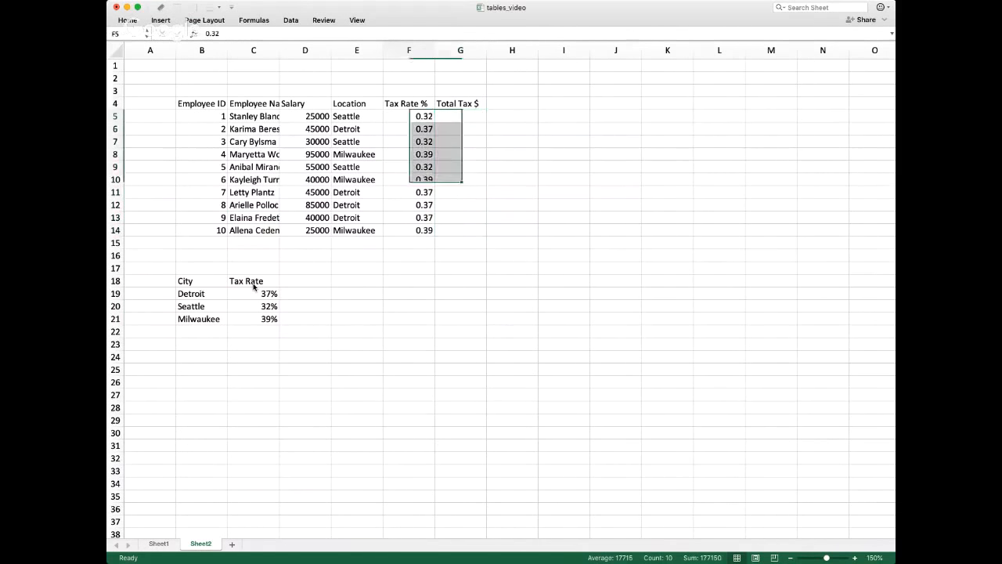
pyautogui.press('Delete')
# Format the salaries in D5:D14 as dollar currency without decimal places
pyautogui.press('Left')
pyautogui.press('Left')
pyautogui.press('super+shift+Down')
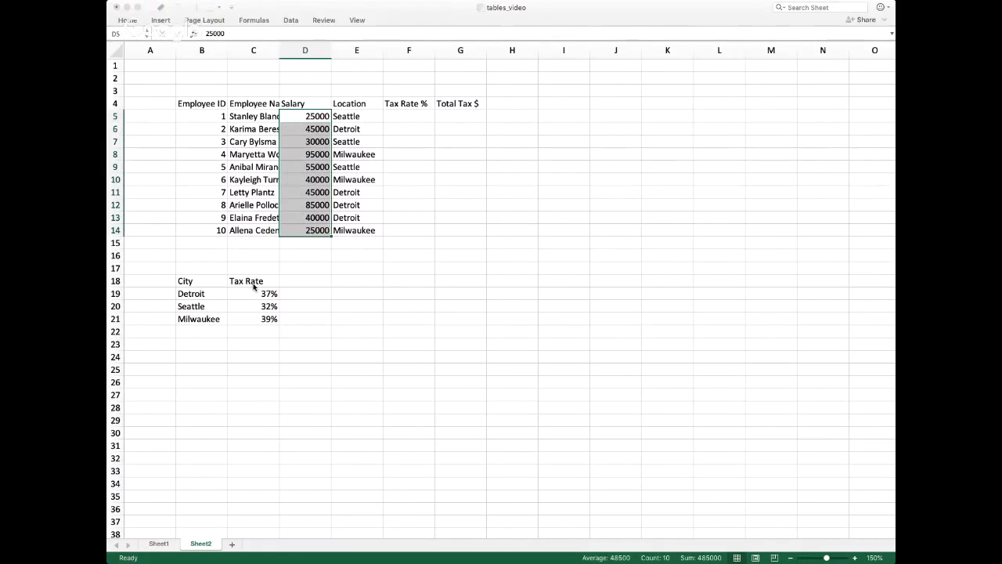
pyautogui.press('super+1')
pyautogui.press('Return')
# Make the employee data headers in row 4, from Employee ID to Total Tax $, bold
pyautogui.press('Down')
pyautogui.press('Left')
pyautogui.press('Left')
pyautogui.press('Left')
pyautogui.press('Up')
pyautogui.press('Up')
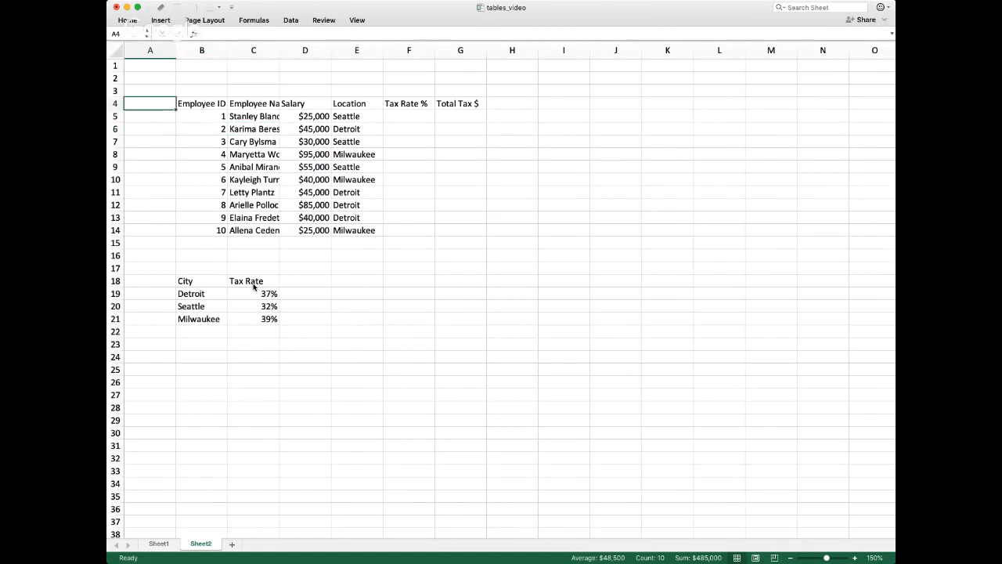
pyautogui.press('Right')
pyautogui.press('super+shift+Right')
pyautogui.press('super+b')
# Make the City and Tax Rate headers in row 18 bold
pyautogui.press('Down')
pyautogui.press('Down')
pyautogui.press('Down')
pyautogui.press('Down')
pyautogui.press('Down')
pyautogui.press('Down')
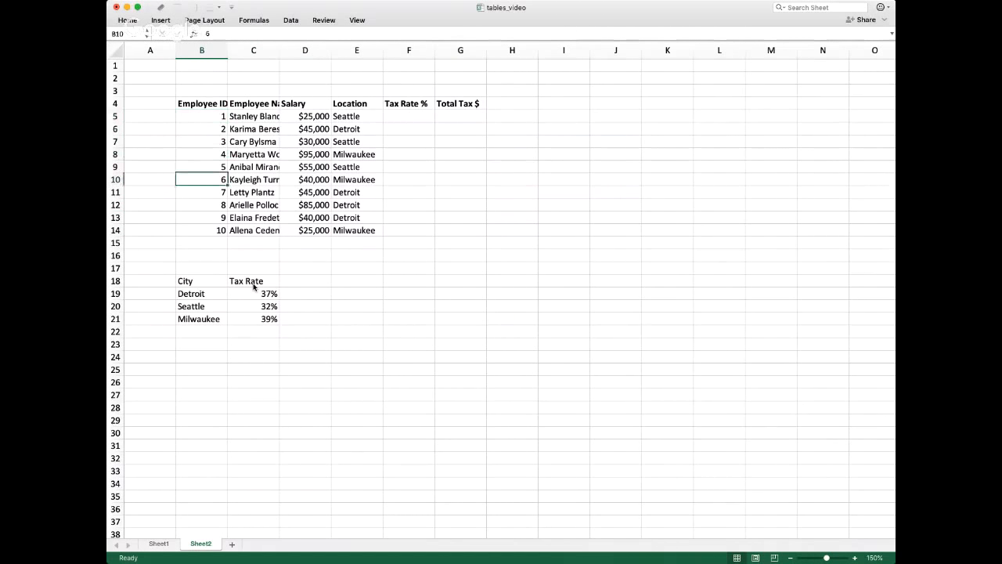
pyautogui.press('Down')
pyautogui.press('Down')
pyautogui.press('Down')
pyautogui.press('Down')
pyautogui.press('Down')
pyautogui.press('Down')
pyautogui.press('Down')
pyautogui.press('Down')
pyautogui.hotkey('shift', 'Right')
pyautogui.press('super+b')
# Delete the empty rows 16 and 17 between the employee data and the tax rates
pyautogui.press('Up')
pyautogui.press('Up')
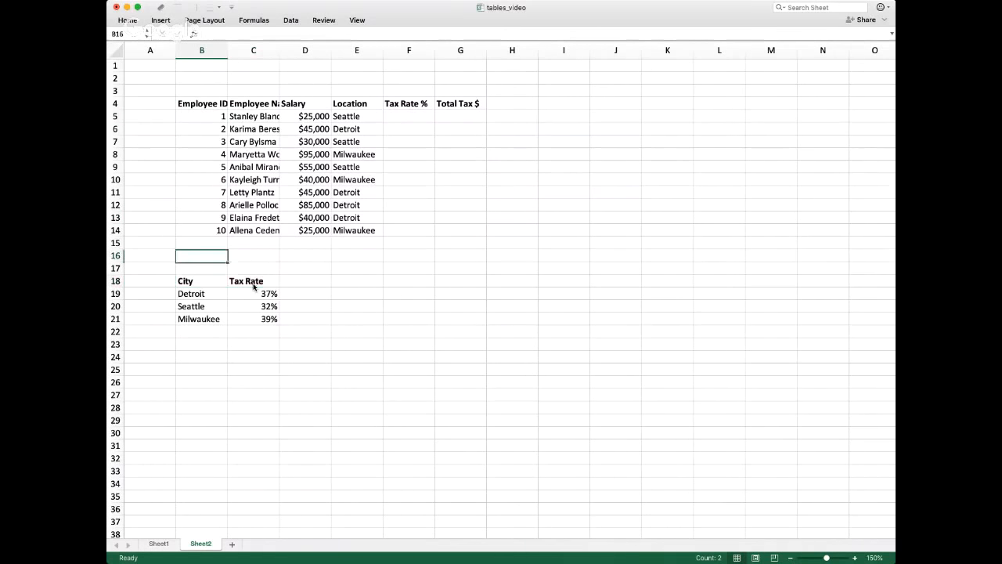
pyautogui.press('Up')
pyautogui.press('Up')
pyautogui.press('Down')
pyautogui.press('Down')
pyautogui.hotkey('shift', 'space')
pyautogui.hotkey('shift', 'Down')
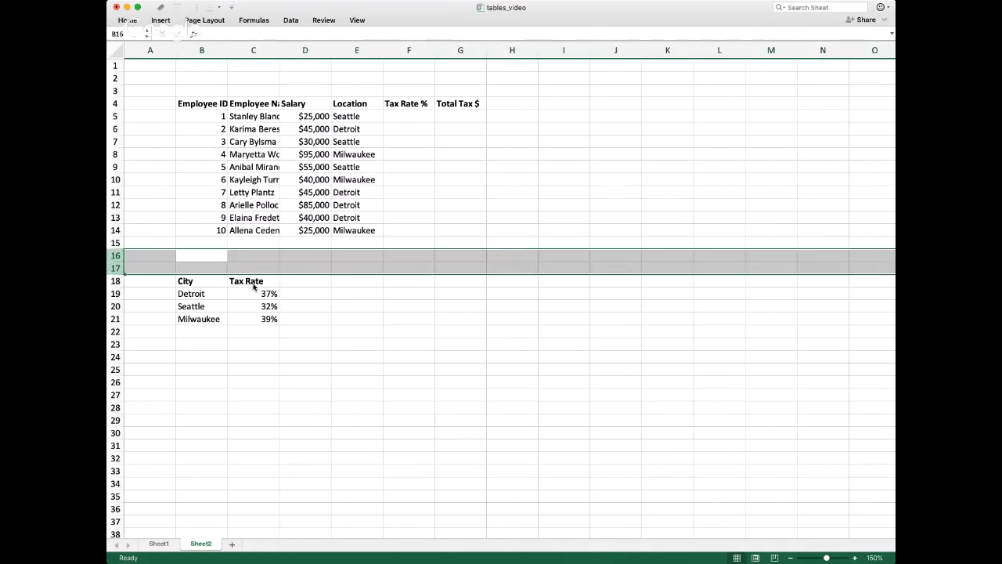
pyautogui.press('super+minus')
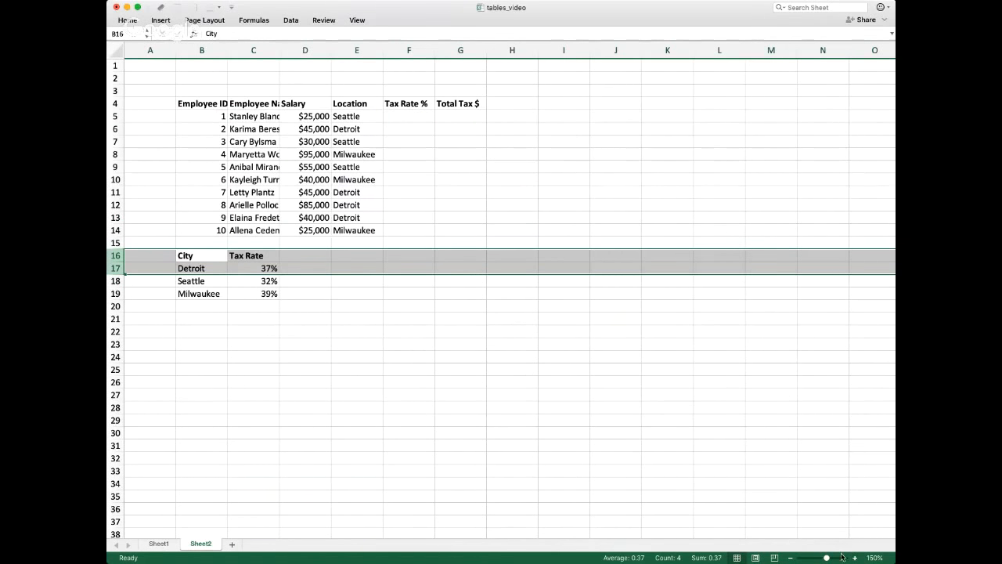
# Enlarge the Sheet2 view to 200%
pyautogui.click(857, 558)
pyautogui.click(857, 558)
pyautogui.click(857, 558)
pyautogui.click(857, 558)
pyautogui.click(857, 557)
pyautogui.click(856, 558)
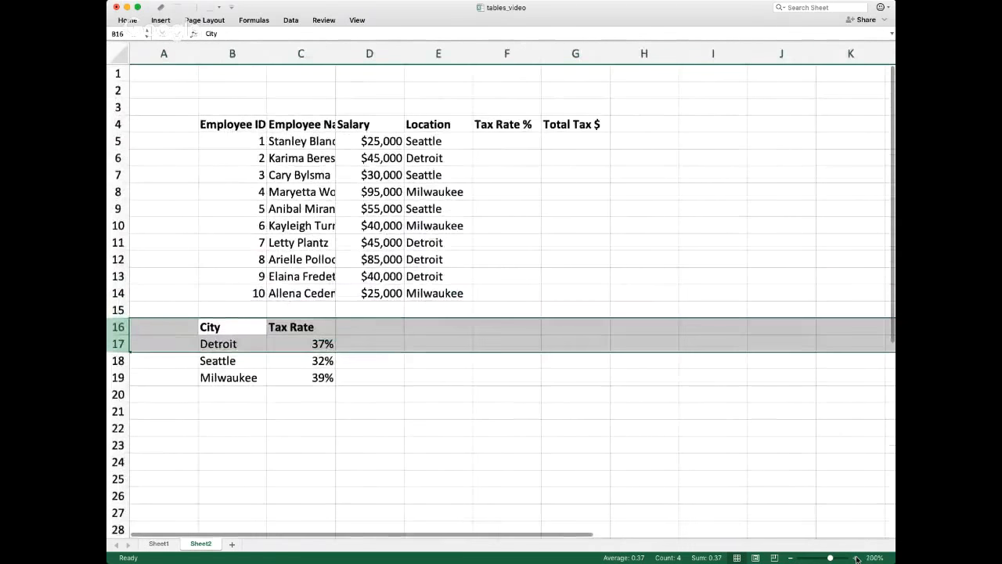
# Enter the formula =D5*F5 in G5 to calculate the first employee's total tax
pyautogui.click(857, 557)
pyautogui.click(857, 558)
pyautogui.click(857, 558)
pyautogui.click(642, 219)
pyautogui.click(639, 166)
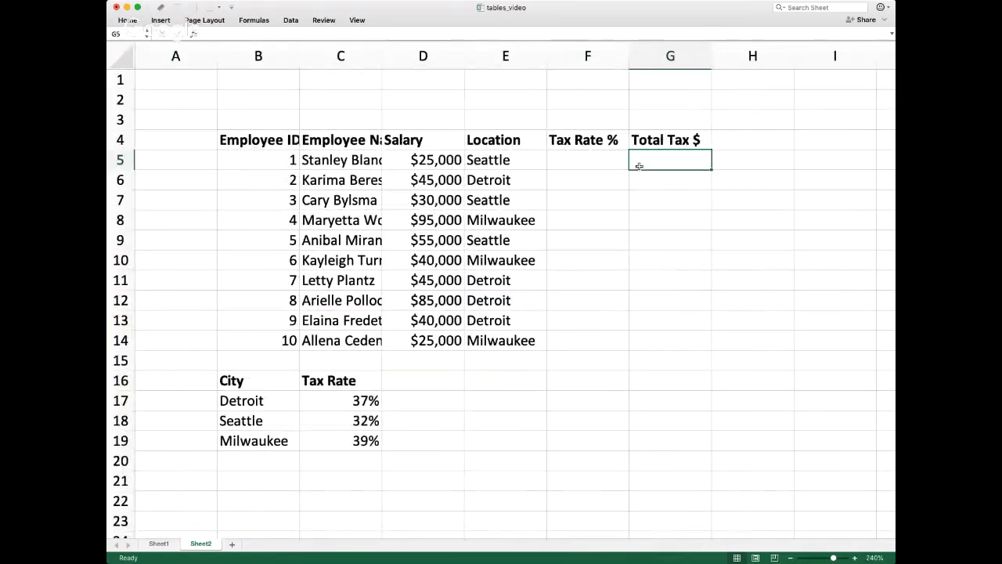
pyautogui.write('=D5*')
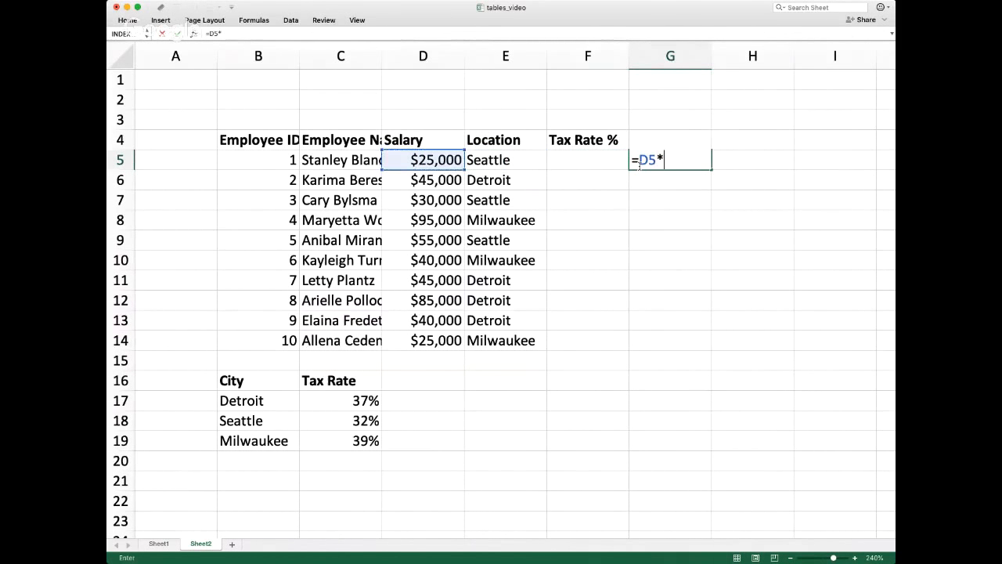
pyautogui.press('Left')
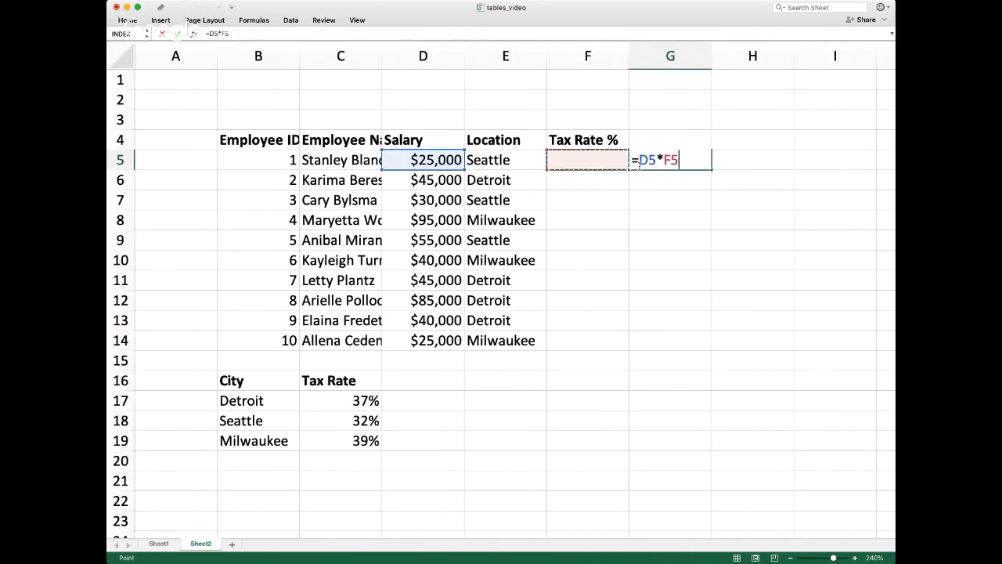
pyautogui.press('Return')
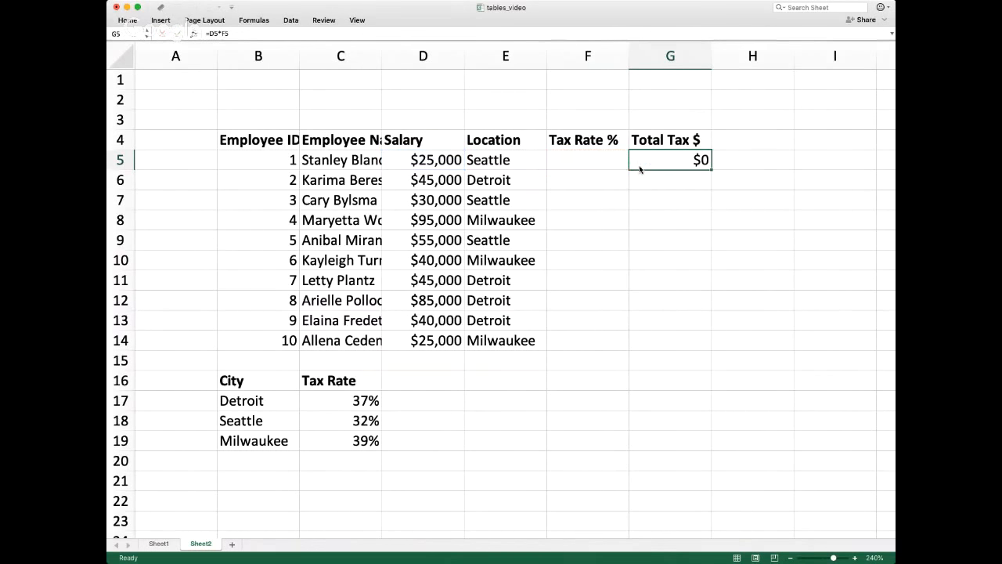
# Fill the Total Tax $ formula from G5 down to G14
pyautogui.click(855, 559)
pyautogui.hotkey('shift', 'Down')
pyautogui.hotkey('shift', 'Down')
pyautogui.hotkey('shift', 'Down')
pyautogui.hotkey('shift', 'Down')
pyautogui.hotkey('shift', 'Down')
pyautogui.hotkey('shift', 'Down')
pyautogui.hotkey('shift', 'Down')
pyautogui.hotkey('shift', 'Down')
pyautogui.hotkey('shift', 'Down')
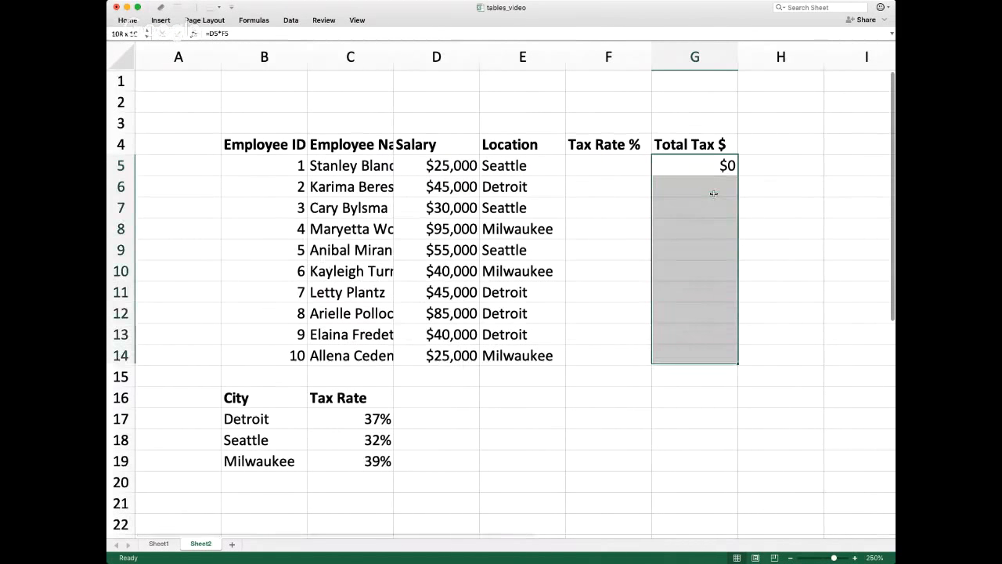
pyautogui.hotkey('ctrl', 'd')
pyautogui.press('Down')
pyautogui.press('Down')
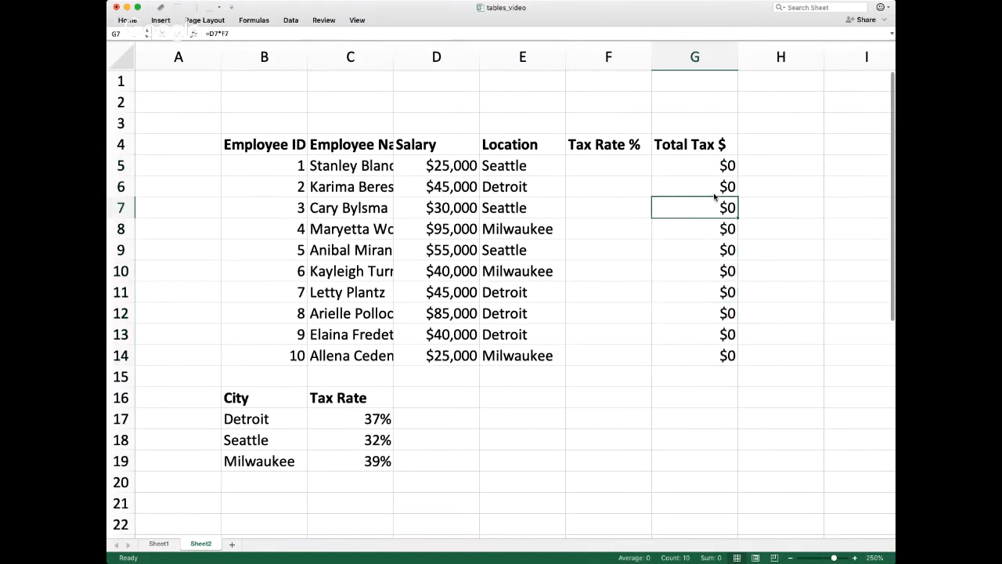
# Start a VLOOKUP formula in F5 with the location in E5 as the lookup value
pyautogui.press('Left')
pyautogui.press('Left')
pyautogui.press('Up')
pyautogui.press('Up')
pyautogui.press('Up')
pyautogui.press('Right')
pyautogui.press('Down')
pyautogui.press('Down')
pyautogui.press('Up')
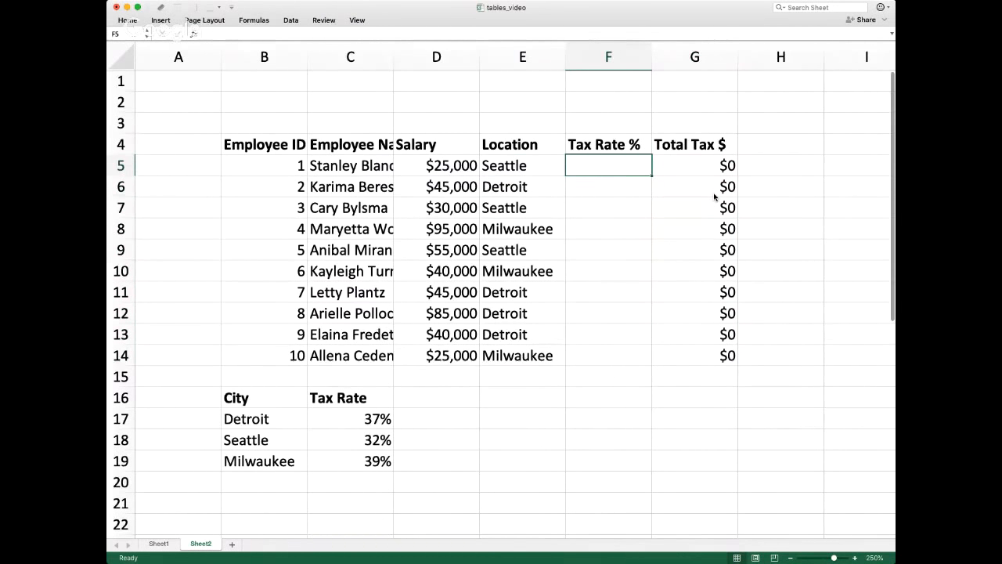
pyautogui.write('=vlookup')
pyautogui.press('BackSpace')
pyautogui.press('BackSpace')
pyautogui.press('BackSpace')
pyautogui.press('BackSpace')
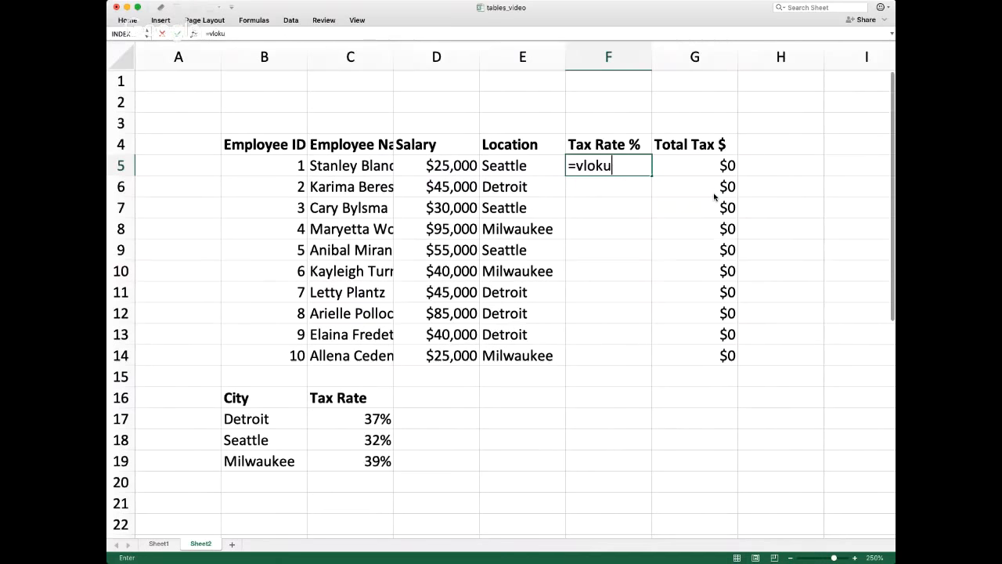
pyautogui.write('okup(')
pyautogui.press('Left')
pyautogui.write(',')
# Complete the F5 VLOOKUP with the absolute range $B$17:$C$19, column index 2 and exact match 0
pyautogui.press('Down')
pyautogui.press('Left')
pyautogui.press('Left')
pyautogui.press('Left')
pyautogui.press('Left')
pyautogui.press('Left')
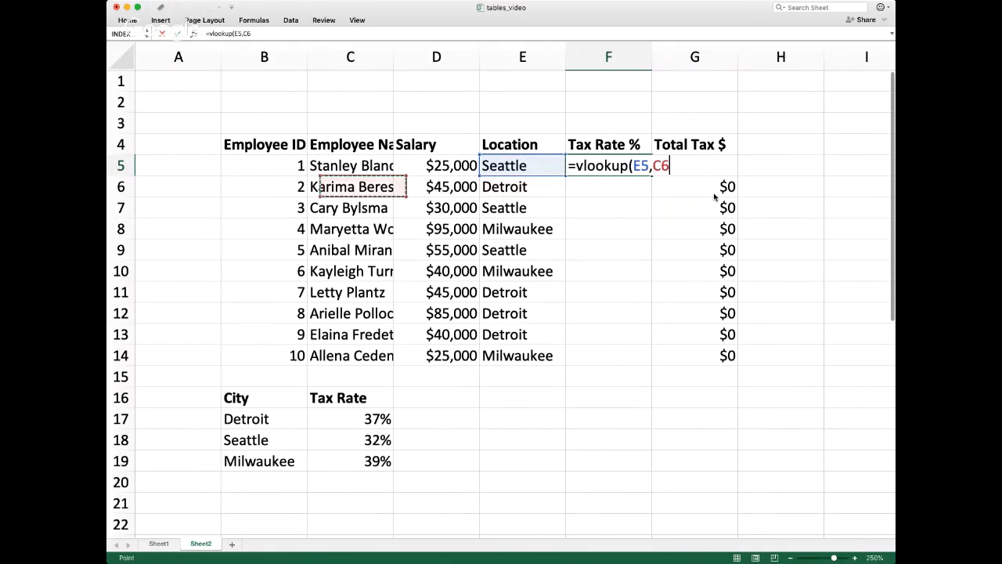
pyautogui.press('Right')
pyautogui.press('Down')
pyautogui.press('Down')
pyautogui.press('Down')
pyautogui.press('Down')
pyautogui.press('Down')
pyautogui.press('Down')
pyautogui.press('Down')
pyautogui.press('Down')
pyautogui.press('Down')
pyautogui.press('Down')
pyautogui.press('Down')
pyautogui.hotkey('shift', 'Right')
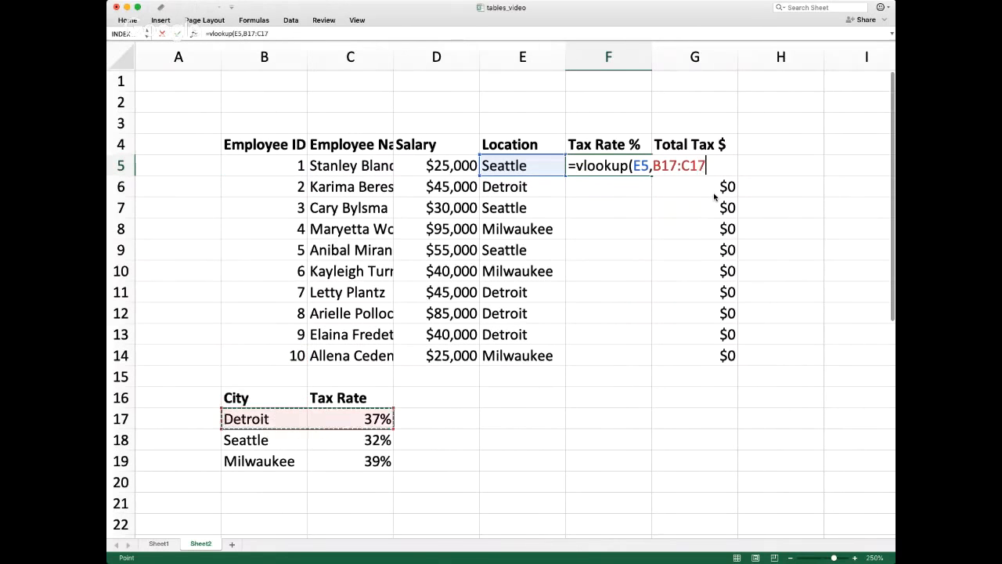
pyautogui.hotkey('shift', 'Down')
pyautogui.hotkey('shift', 'Down')
pyautogui.press('F4')
pyautogui.write(',2,0)')
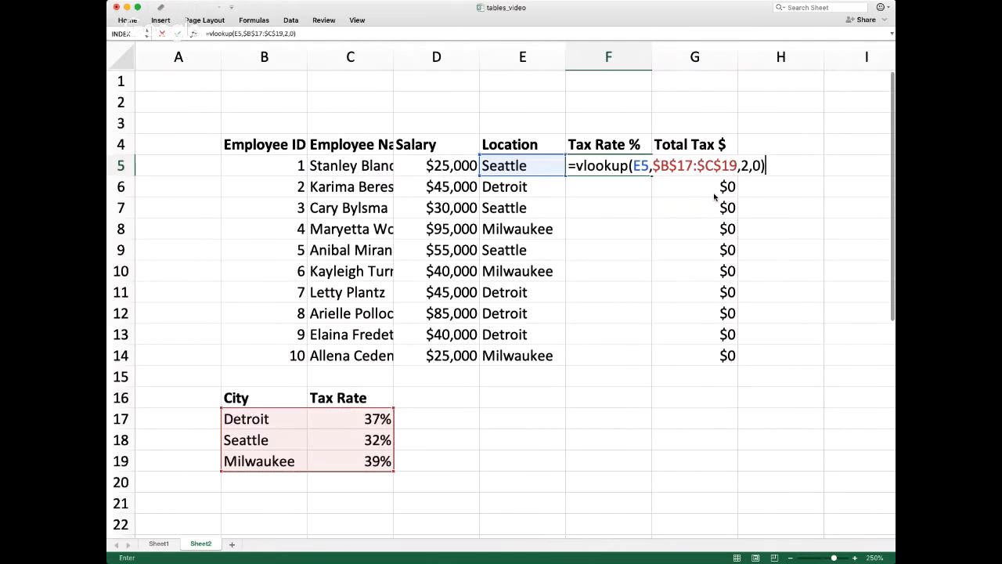
pyautogui.hotkey('ctrl', 'Return')
# Fill the Tax Rate % lookup formula from F5 down to F14
pyautogui.press('Left')
pyautogui.hotkey('ctrl', 'Down')
pyautogui.press('Right')
pyautogui.hotkey('ctrl', 'shift', 'Up')
pyautogui.hotkey('ctrl', 'd')
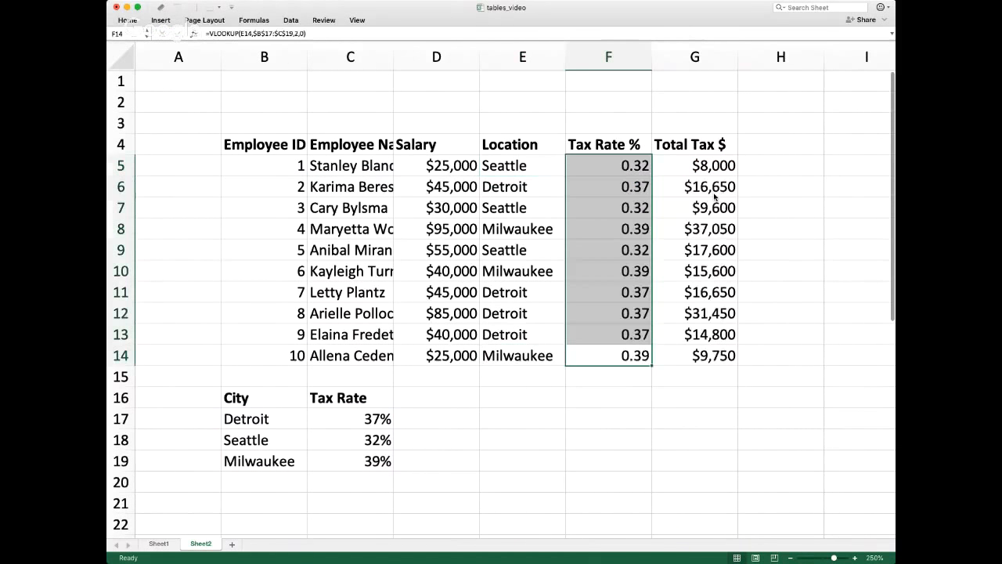
# Format the Tax Rate % values in F5:F14 as percentages without decimal places
pyautogui.hotkey('ctrl', '1')
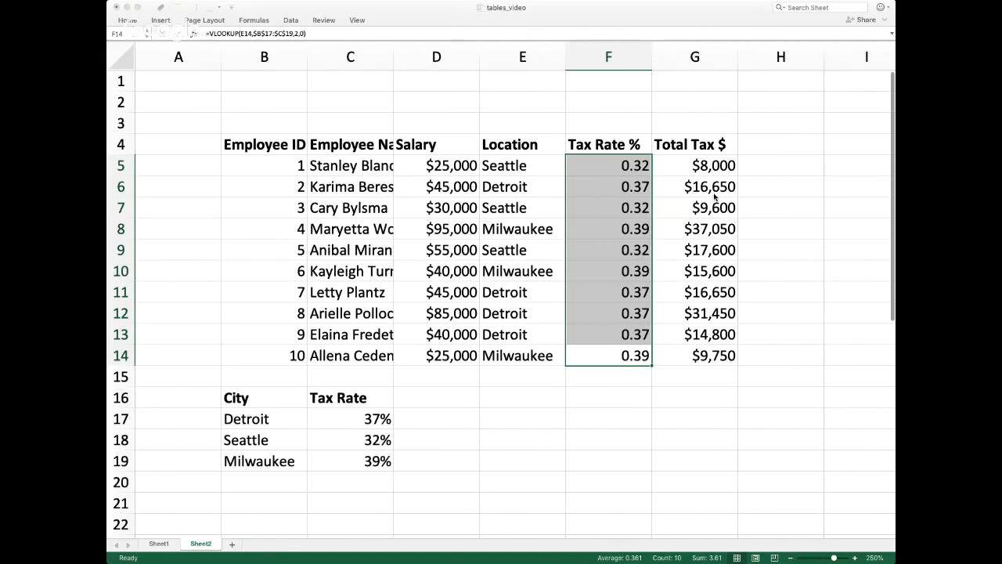
pyautogui.press('Return')
pyautogui.press('Return')
pyautogui.press('Up')
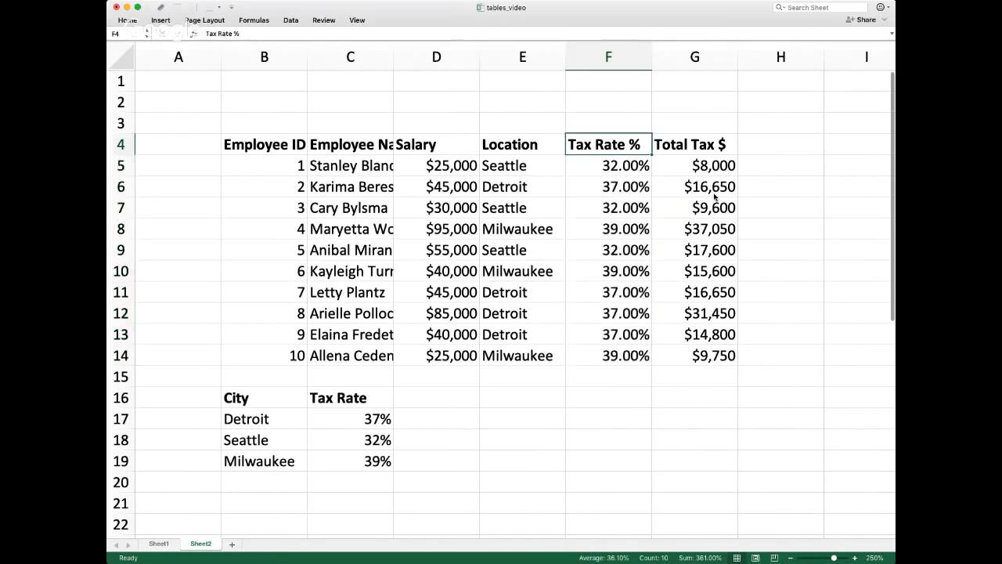
pyautogui.press('Down')
pyautogui.hotkey('ctrl', 'shift', 'Down')
pyautogui.hotkey('ctrl', '1')
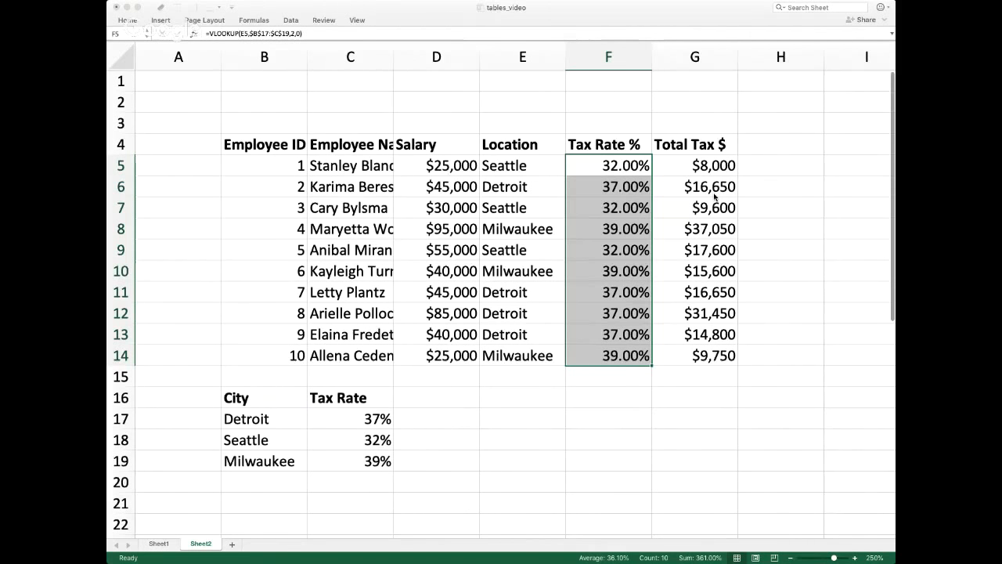
pyautogui.press('Return')
# Examine the cell references in the Total Tax $ formula in G6
pyautogui.click(714, 191)
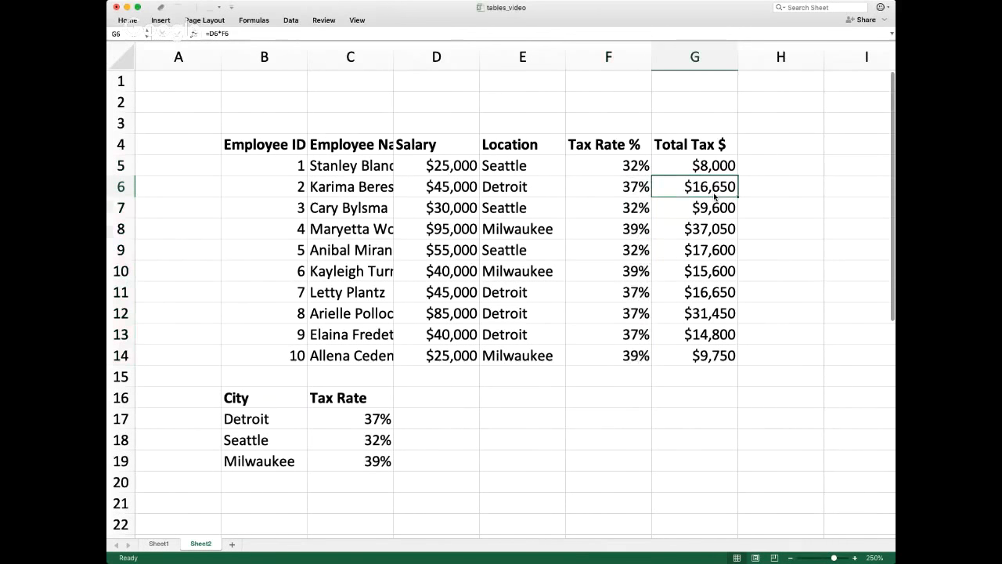
pyautogui.write('=D6*F6')
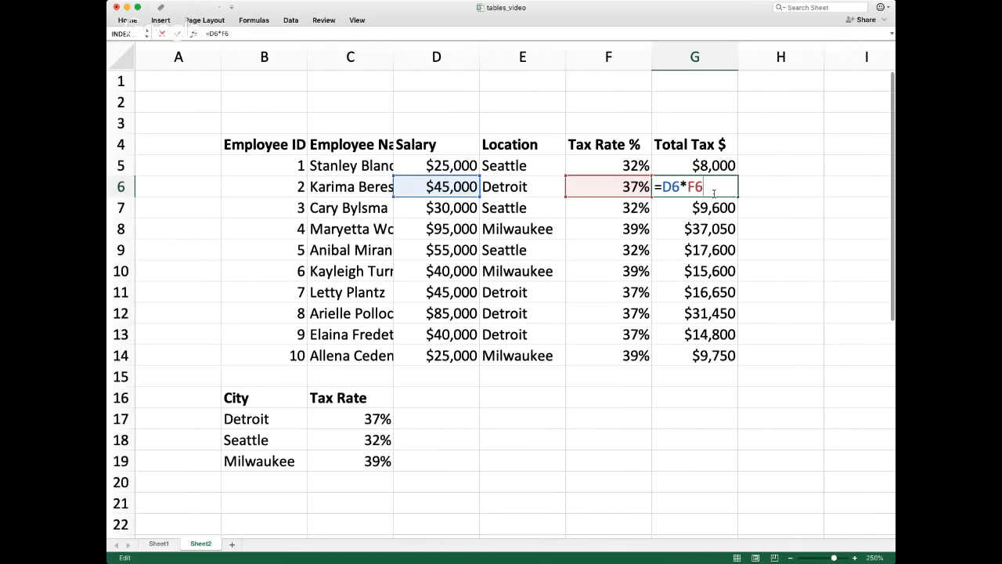
pyautogui.press('Return')
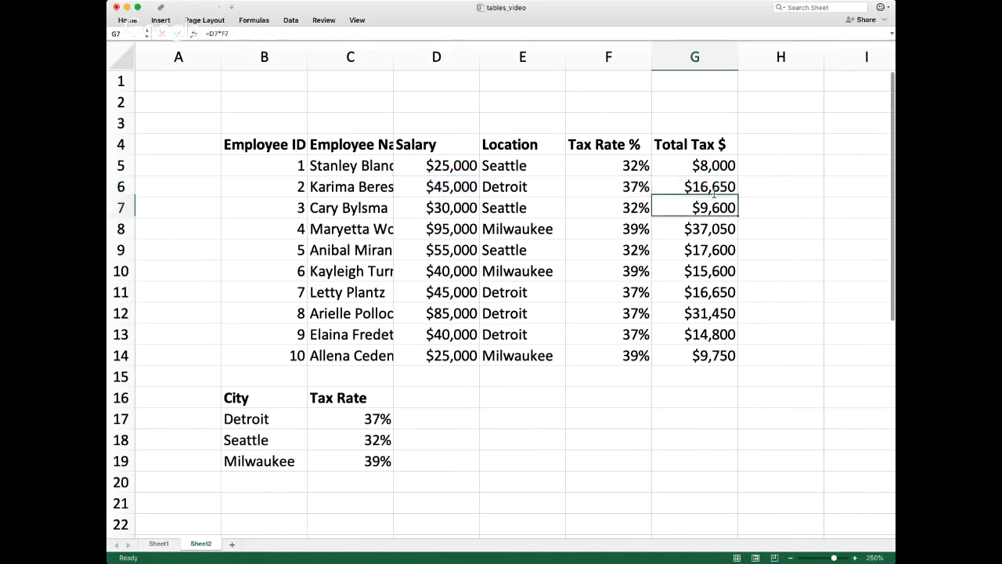
# Insert two empty rows at row 15, between the employee data and the tax rates
pyautogui.press('Down')
pyautogui.press('Down')
pyautogui.press('Down')
pyautogui.press('Down')
pyautogui.press('Down')
pyautogui.press('Down')
pyautogui.press('Down')
pyautogui.press('Left')
pyautogui.press('Left')
pyautogui.press('Left')
pyautogui.press('Left')
pyautogui.press('Left')
pyautogui.press('Down')
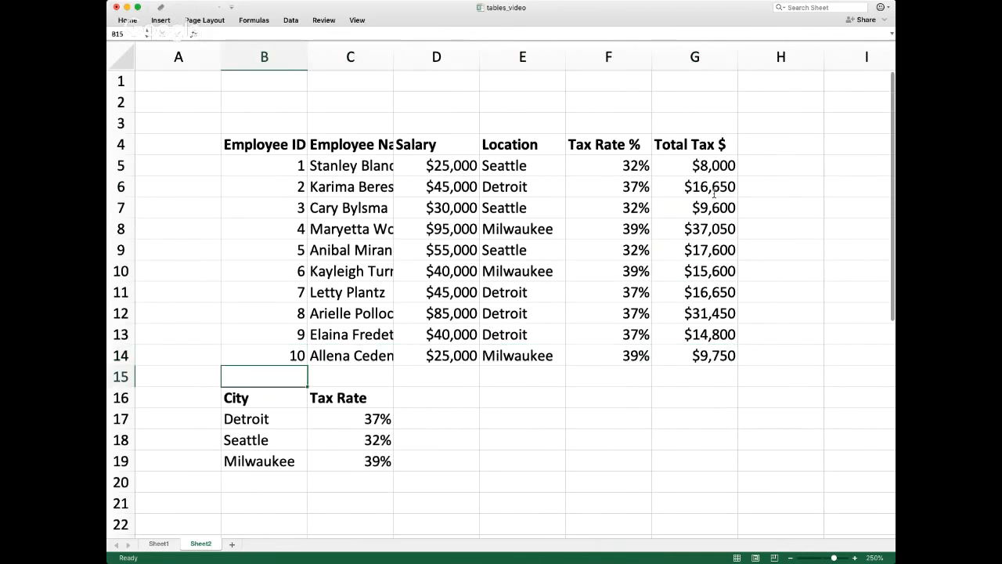
pyautogui.hotkey('shift', 'space')
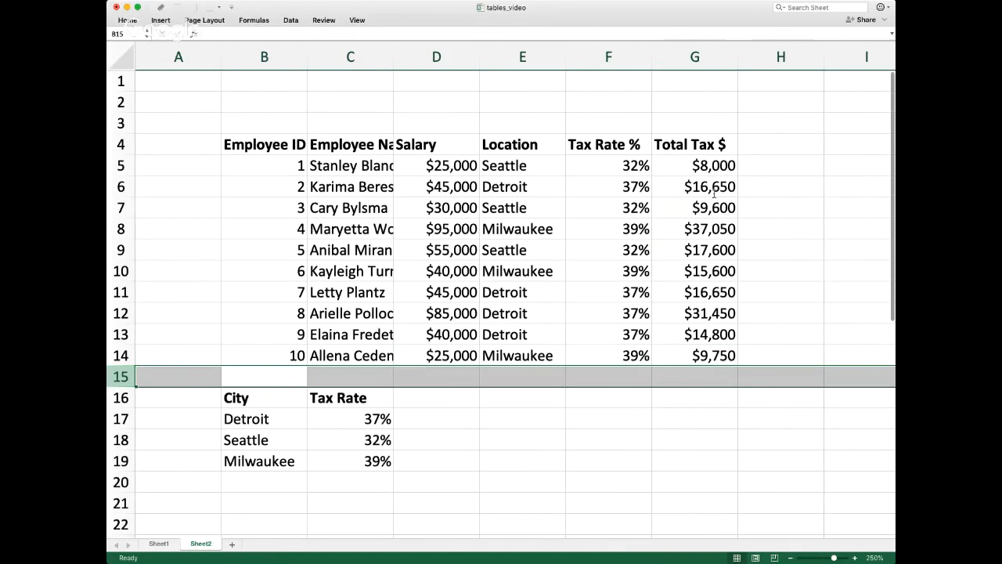
pyautogui.hotkey('ctrl', 'shift', '=')
pyautogui.hotkey('ctrl', 'shift', '=')
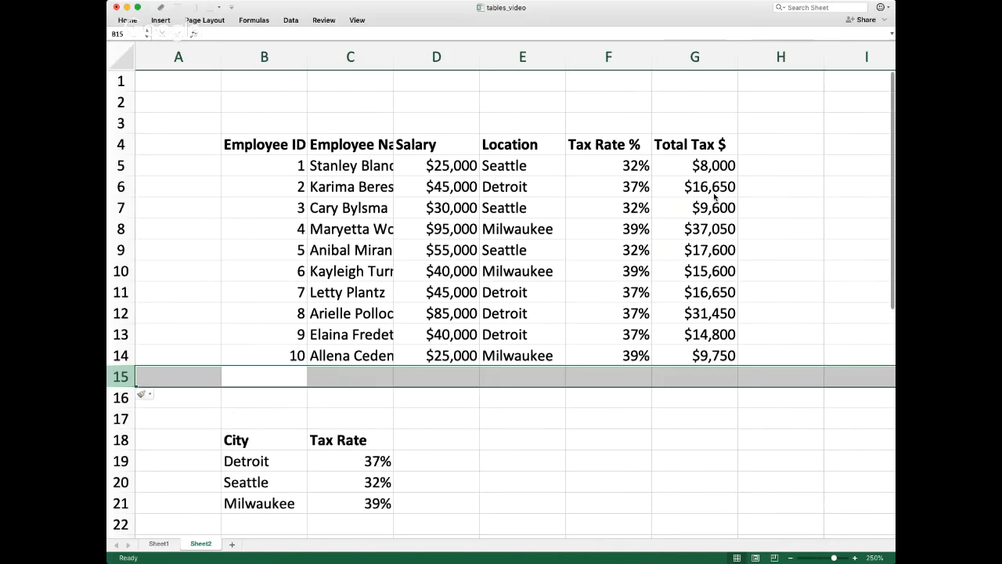
# Add a new employee in row 15 with ID 11, the employee's full name and a salary of 30000
pyautogui.press('Up')
pyautogui.press('Down')
pyautogui.press('Up')
pyautogui.hotkey('shift', 'Down')
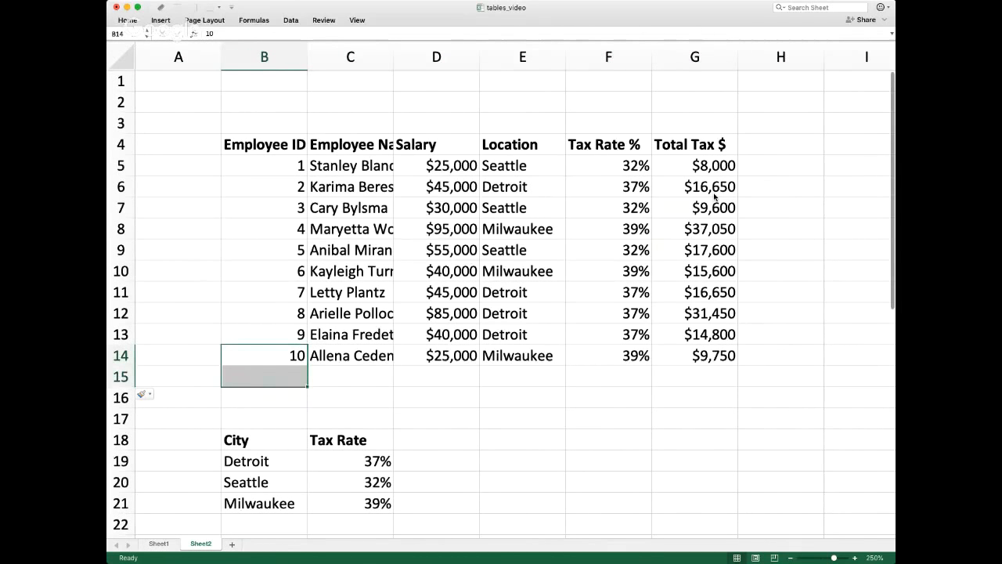
pyautogui.press('Down')
pyautogui.write('11')
pyautogui.press('Tab')
pyautogui.write('John Sm')
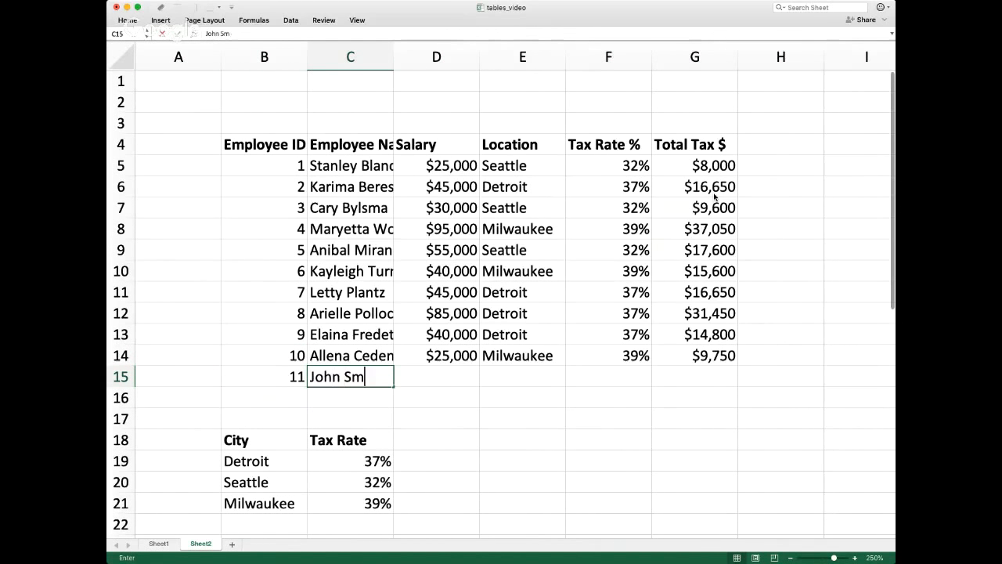
pyautogui.write('ith')
pyautogui.press('Tab')
pyautogui.write('30,')
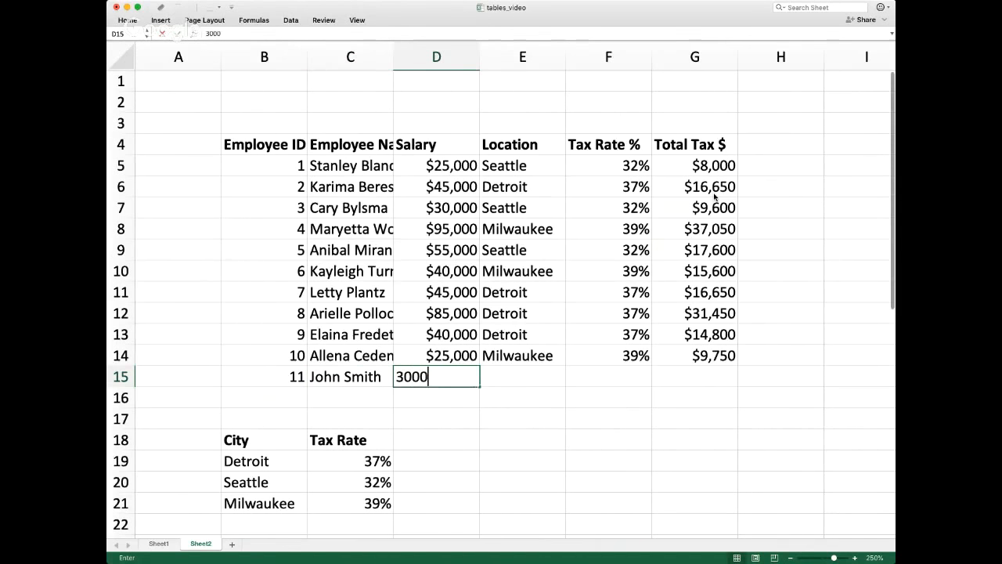
pyautogui.write('0')
# Set the new employee's location in E15 to Seattle
pyautogui.press('Up')
pyautogui.press('Right')
pyautogui.press('Down')
pyautogui.press('Down')
pyautogui.press('Up')
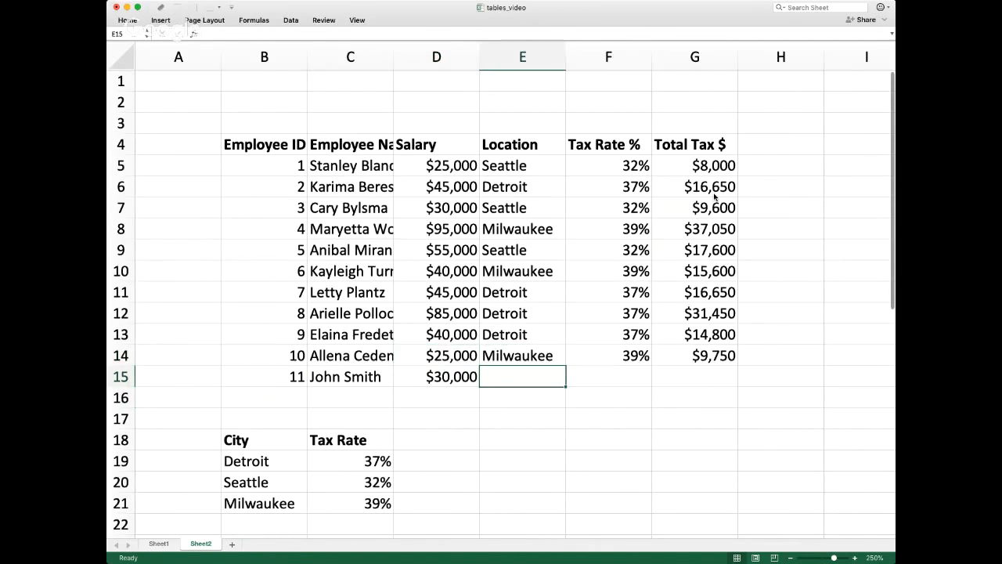
pyautogui.write('Seattle')
pyautogui.press('Return')
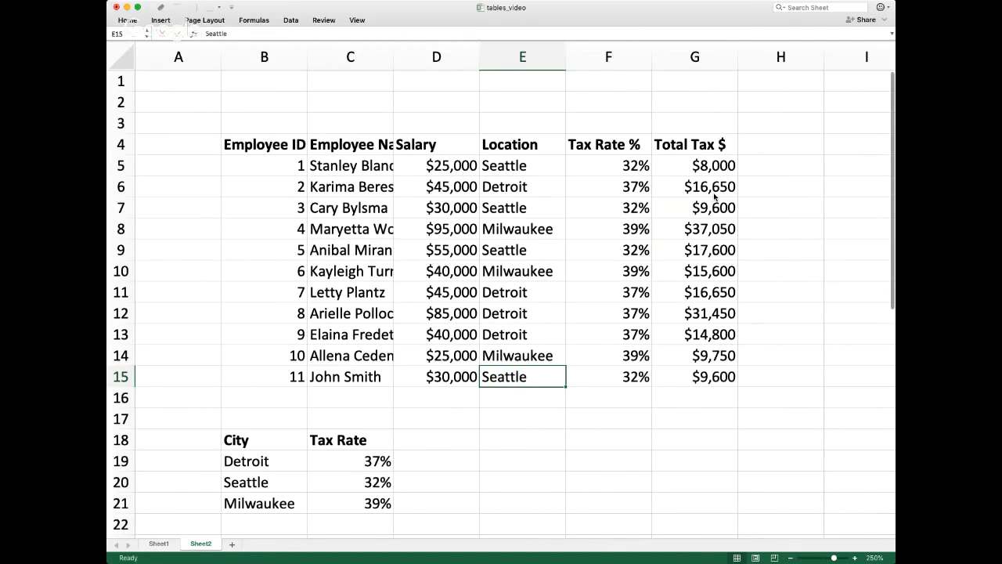
# Examine the Tax Rate % and Total Tax $ formulas in row 15 for the new employee
pyautogui.press('Right')
pyautogui.press('Right')
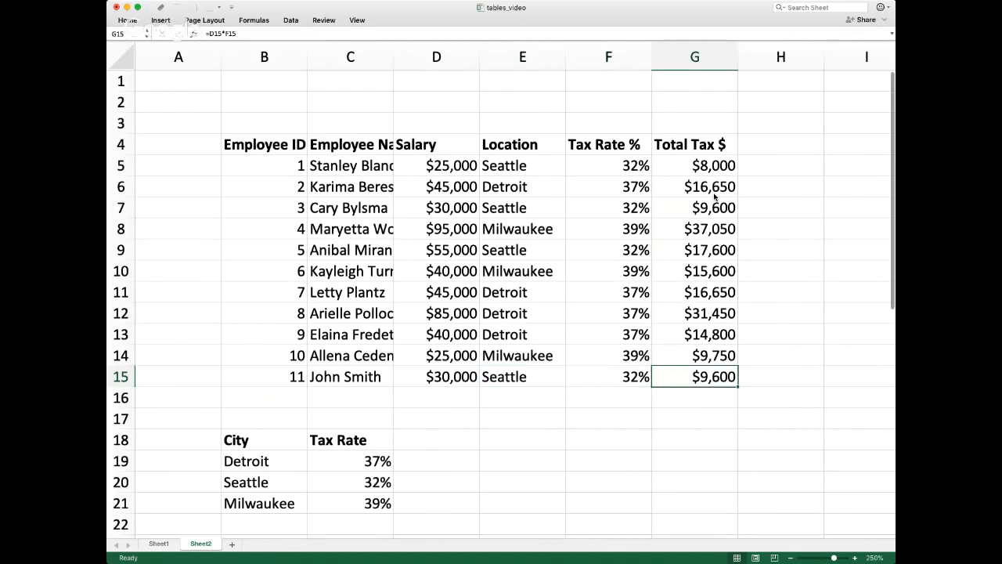
pyautogui.press('Left')
pyautogui.press('Left')
pyautogui.press('Right')
pyautogui.press('Right')
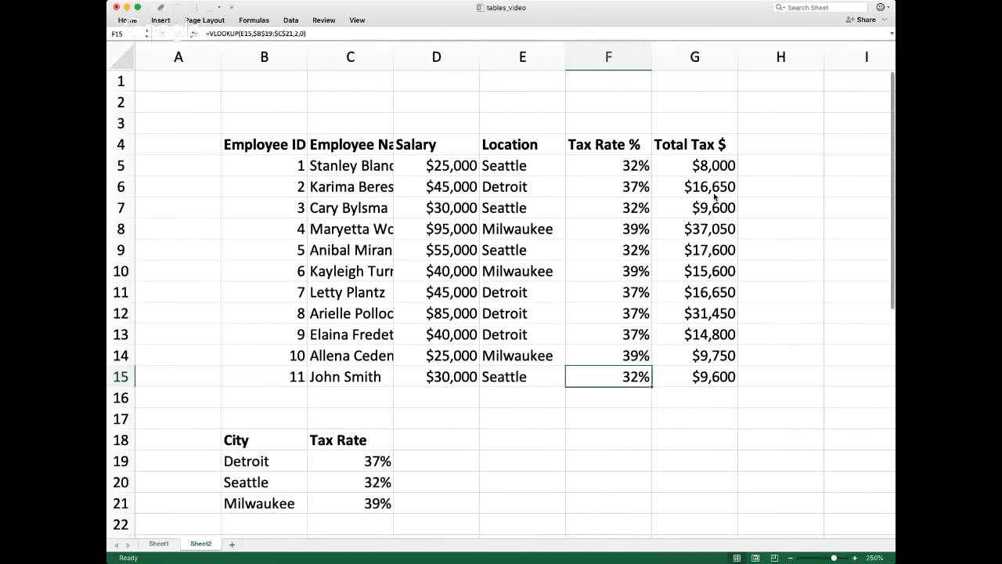
pyautogui.press('Left')
pyautogui.press('Right')
pyautogui.press('Left')
pyautogui.press('Up')
pyautogui.press('Up')
pyautogui.press('Down')
pyautogui.press('Down')
pyautogui.press('Down')
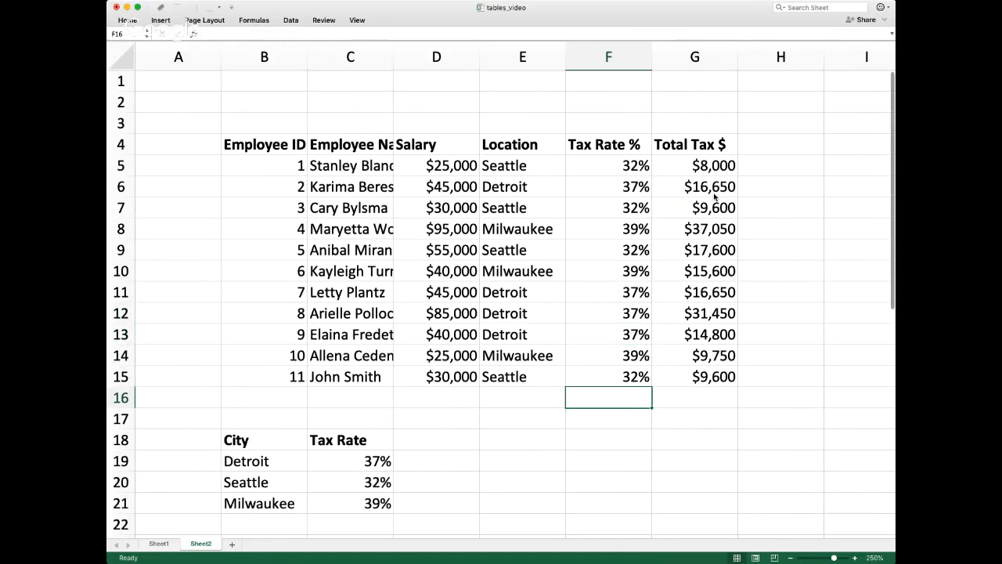
# Add an employee in row 17, leaving row 16 empty, with ID 12, the employee's full name and a salary of 20000
pyautogui.press('Left')
pyautogui.press('Left')
pyautogui.press('Left')
pyautogui.press('Left')
pyautogui.press('Down')
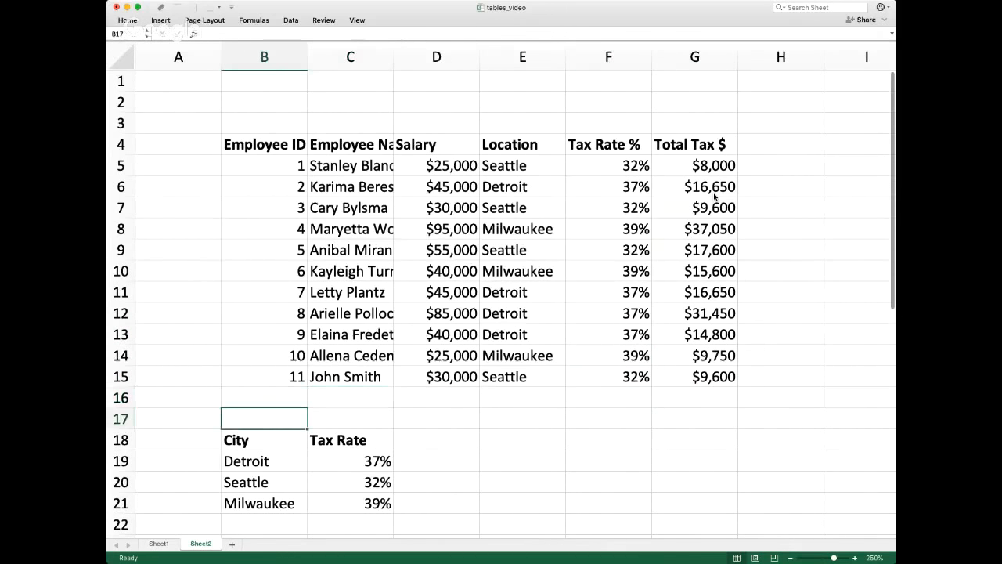
pyautogui.hotkey('shift', 'space')
pyautogui.write('12')
pyautogui.press('Tab')
pyautogui.write('Johnny Ap')
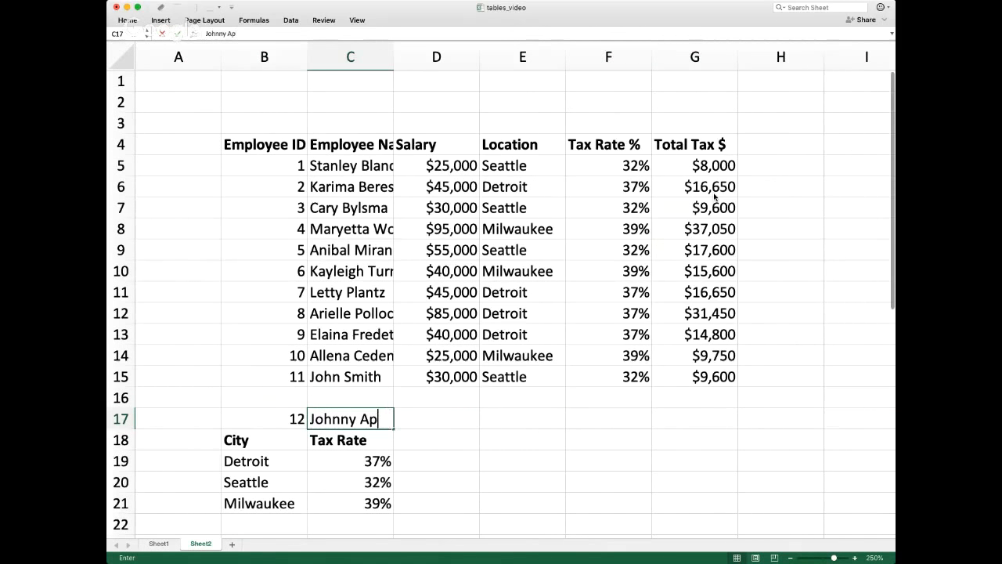
pyautogui.write('lpleseed')
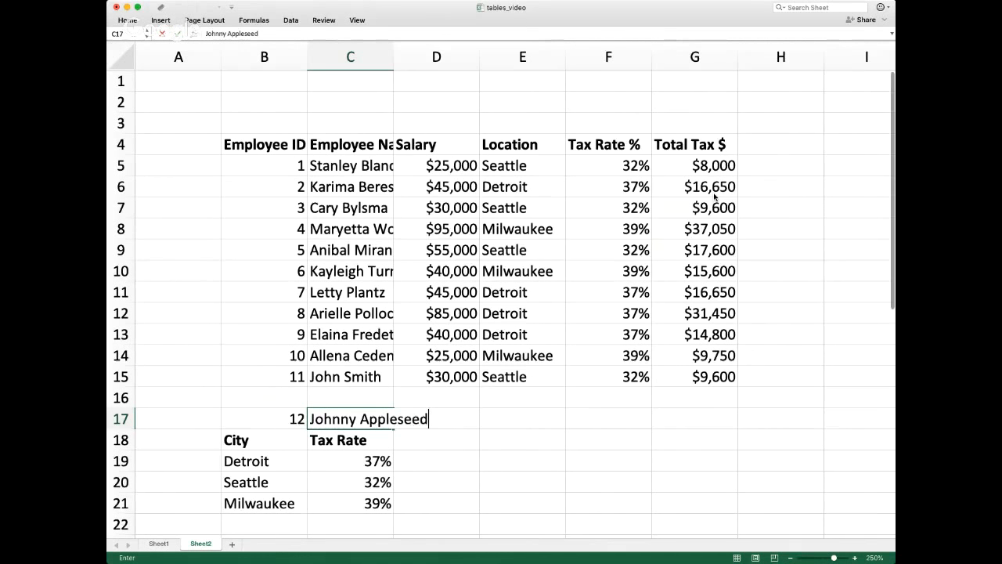
pyautogui.press('Tab')
pyautogui.write('20000')
pyautogui.press('Return')
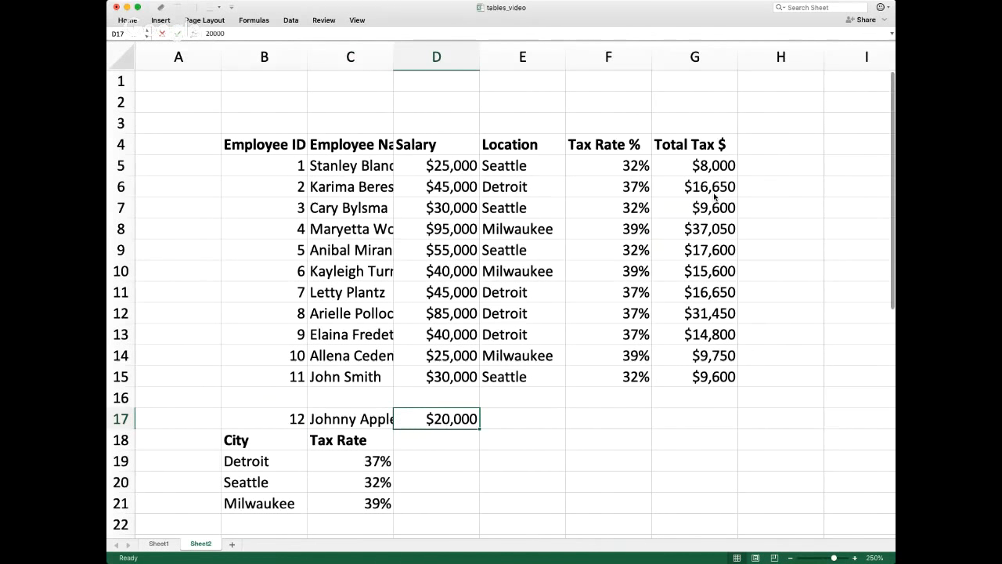
# Set the location in E17 to Detroit and go to the Total Tax $ cell in that row
pyautogui.press('Tab')
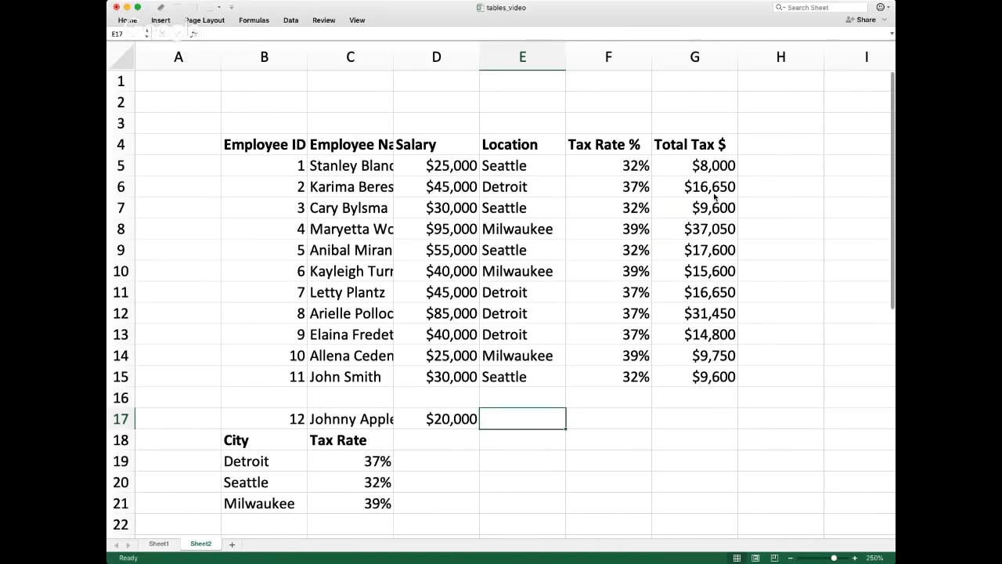
pyautogui.write('Detroit')
pyautogui.press('Tab')
pyautogui.press('Tab')
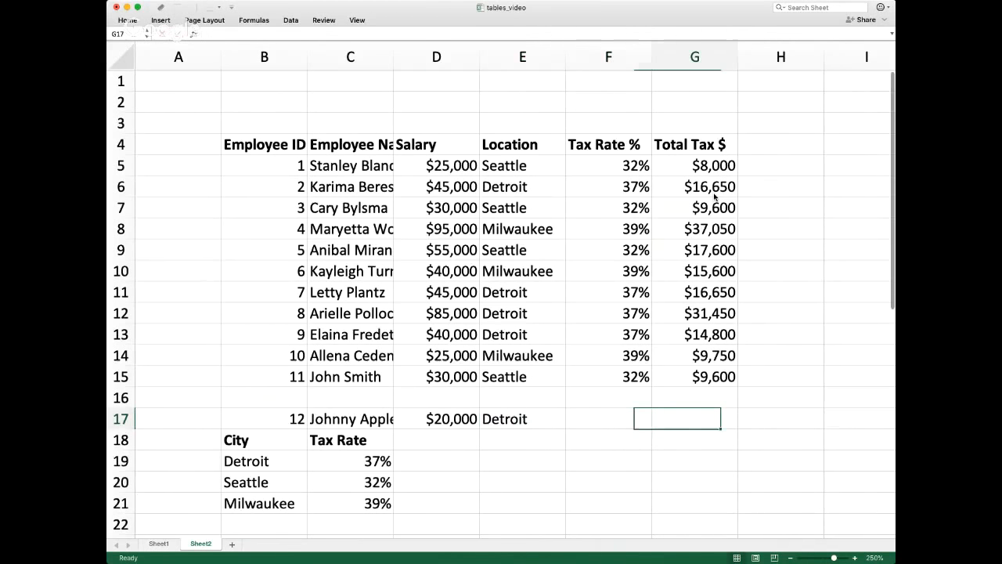
pyautogui.press('Left')
pyautogui.press('Left')
pyautogui.press('Right')
pyautogui.press('Right')
pyautogui.press('Left')
pyautogui.press('Up')
pyautogui.press('Up')
pyautogui.press('Left')
pyautogui.press('Left')
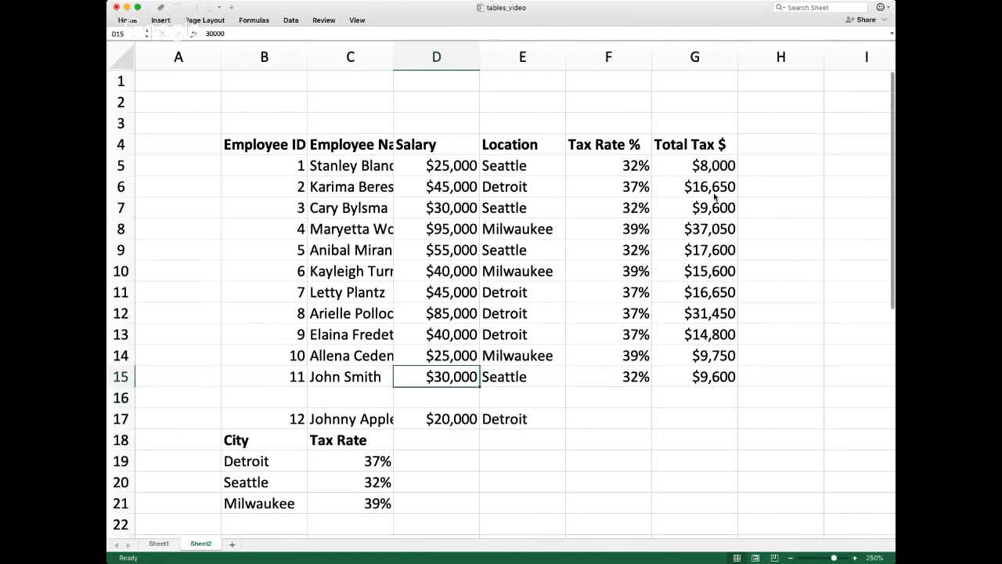
pyautogui.press('Down')
pyautogui.press('Down')
pyautogui.press('Left')
pyautogui.press('Left')
pyautogui.press('Left')
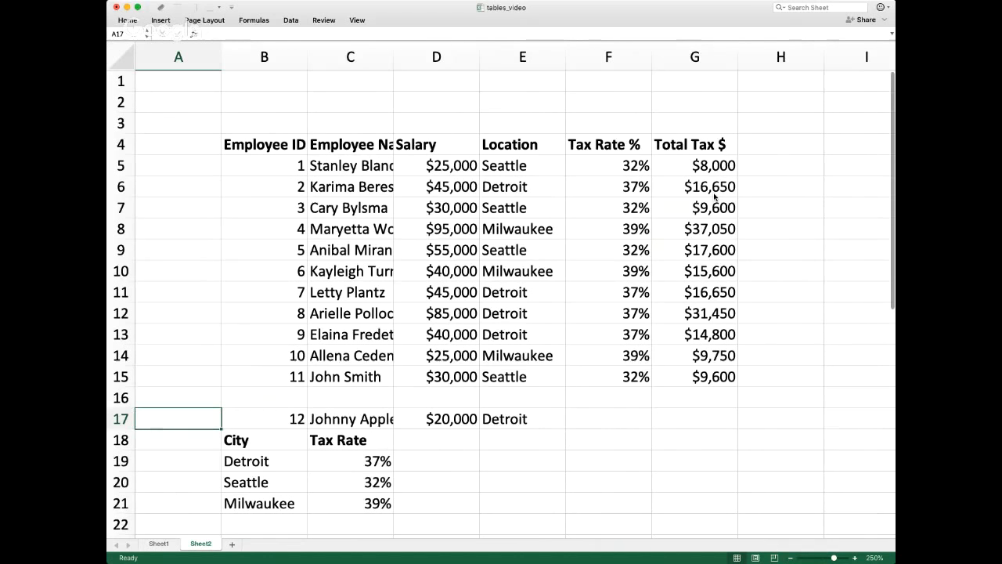
pyautogui.press('Right')
pyautogui.press('Right')
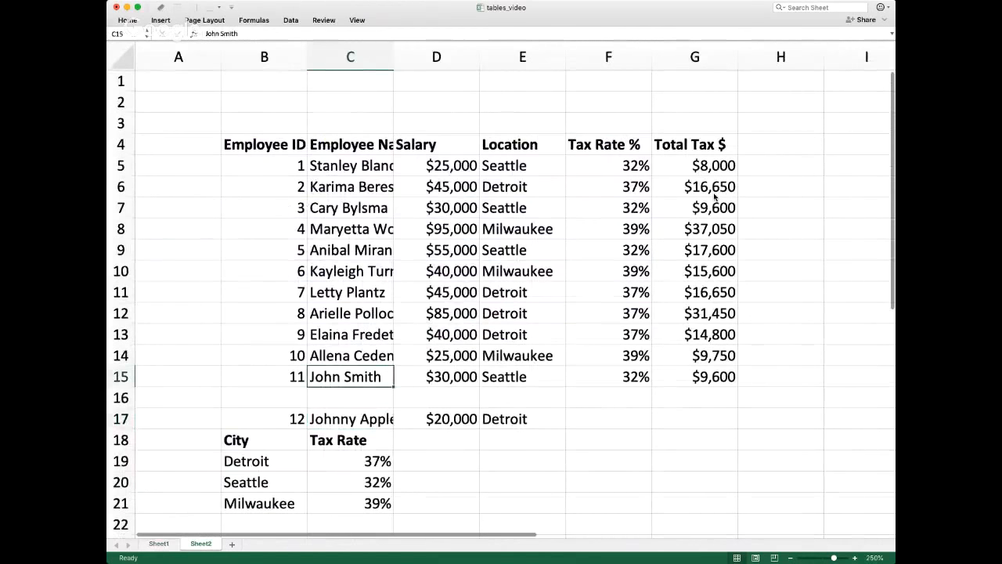
# Select the employee range B4:G14, from the header row through employee ID 10
pyautogui.press('Left')
pyautogui.press('Up')
pyautogui.press('shift+super+Right')
pyautogui.press('shift+super+Up')
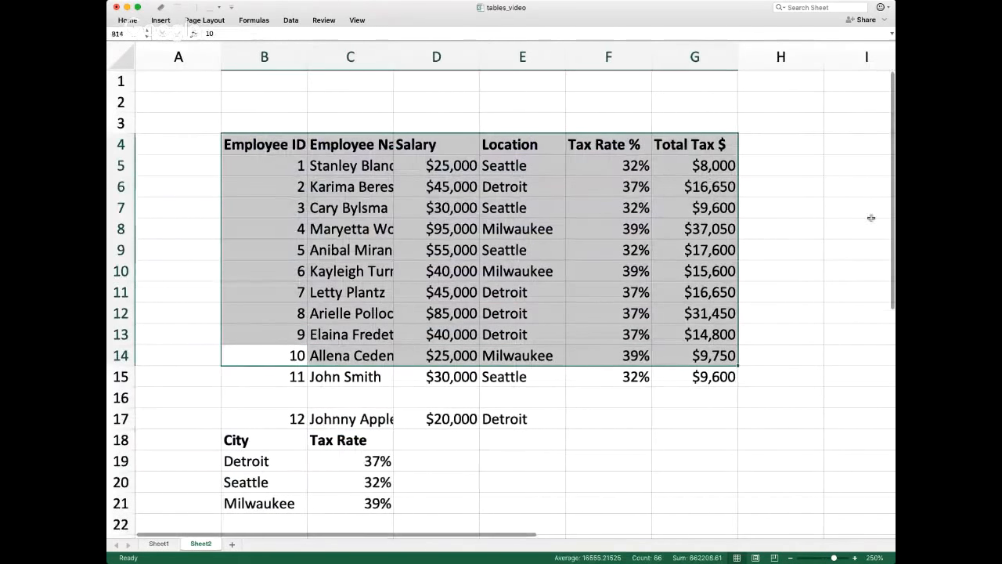
pyautogui.click(291, 20)
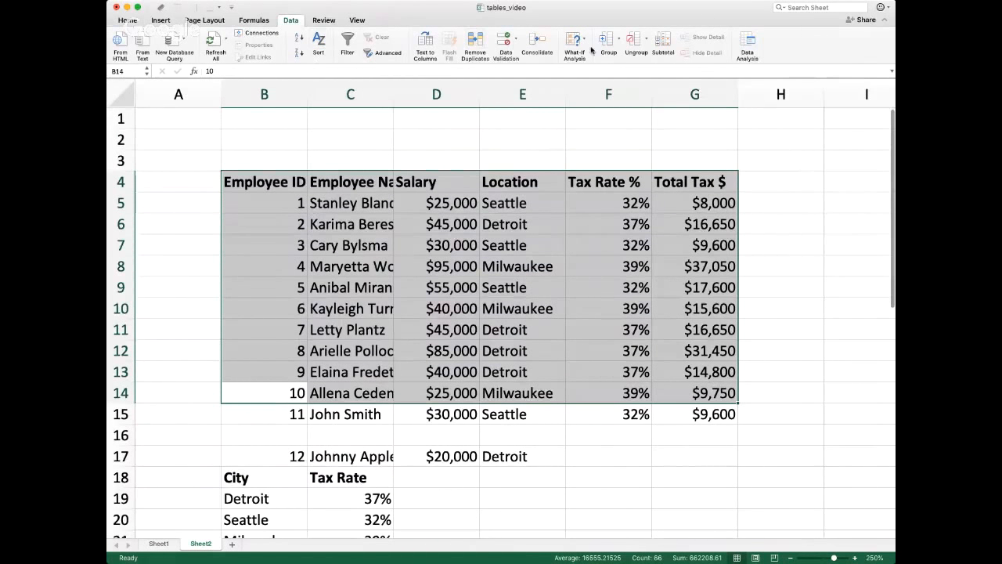
pyautogui.click(211, 20)
pyautogui.click(128, 21)
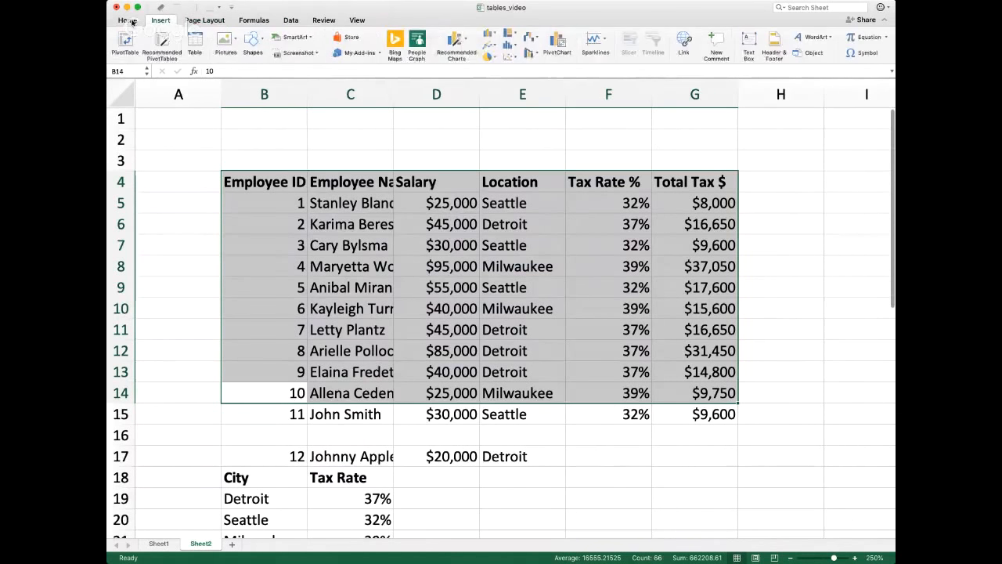
pyautogui.click(323, 20)
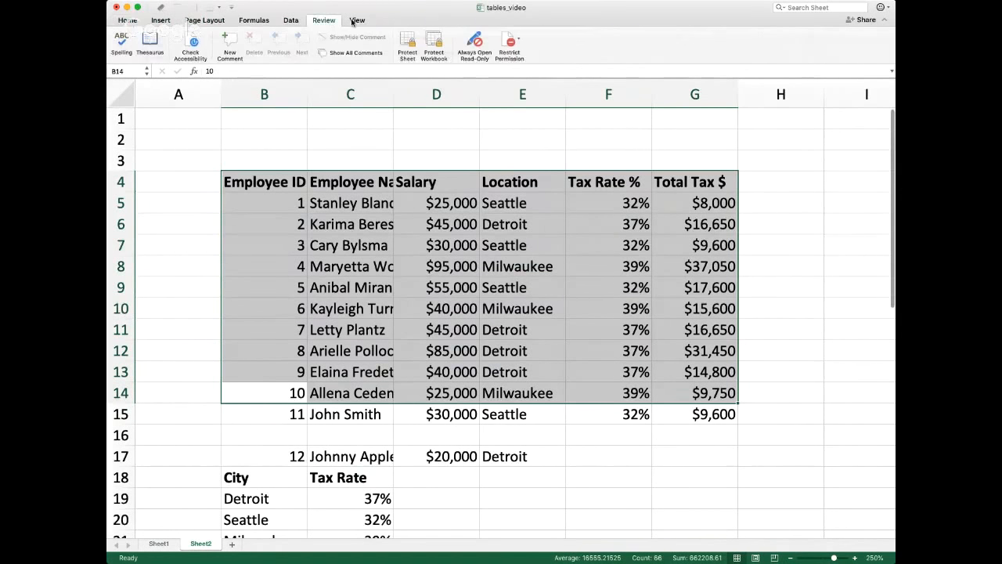
pyautogui.click(357, 21)
pyautogui.click(296, 21)
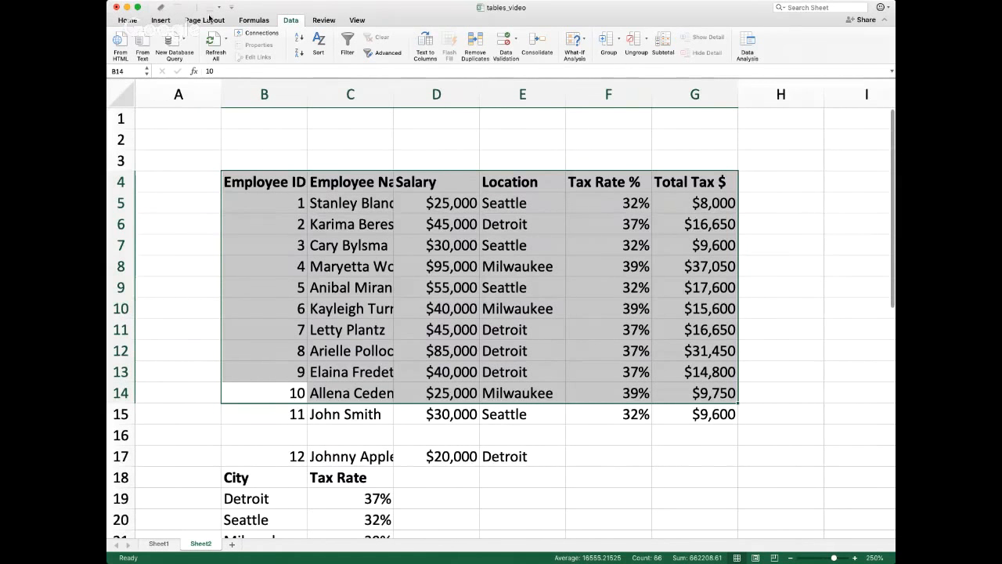
pyautogui.click(252, 22)
pyautogui.click(205, 21)
# Convert the selected employee range B4:G14 into a table, keeping row 4 as its headers
pyautogui.click(161, 20)
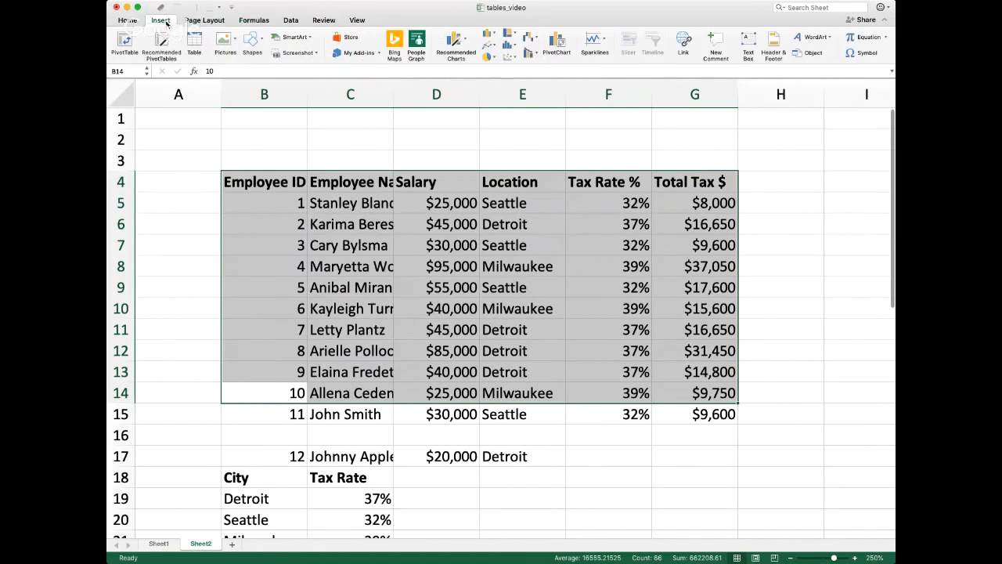
pyautogui.click(195, 45)
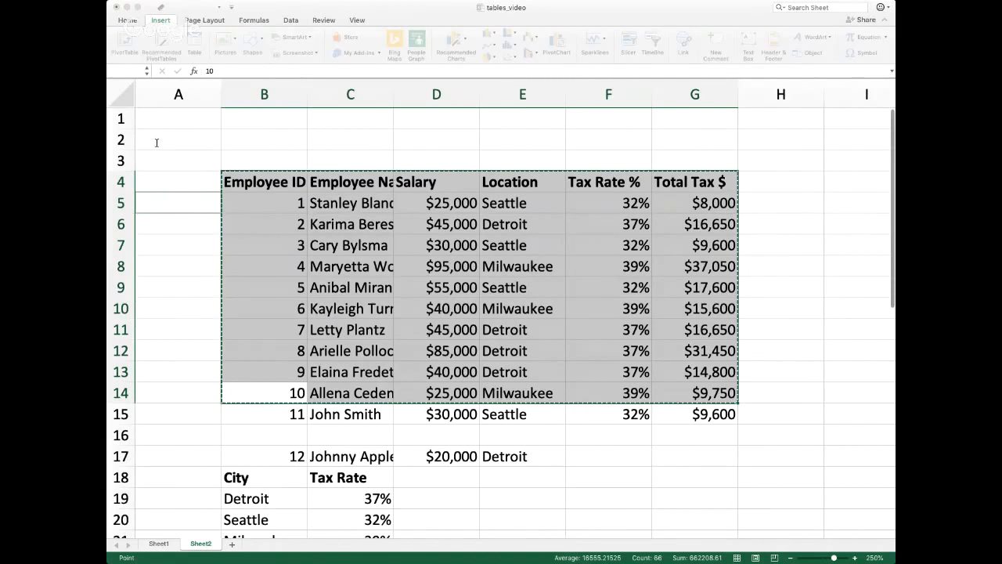
pyautogui.press('Return')
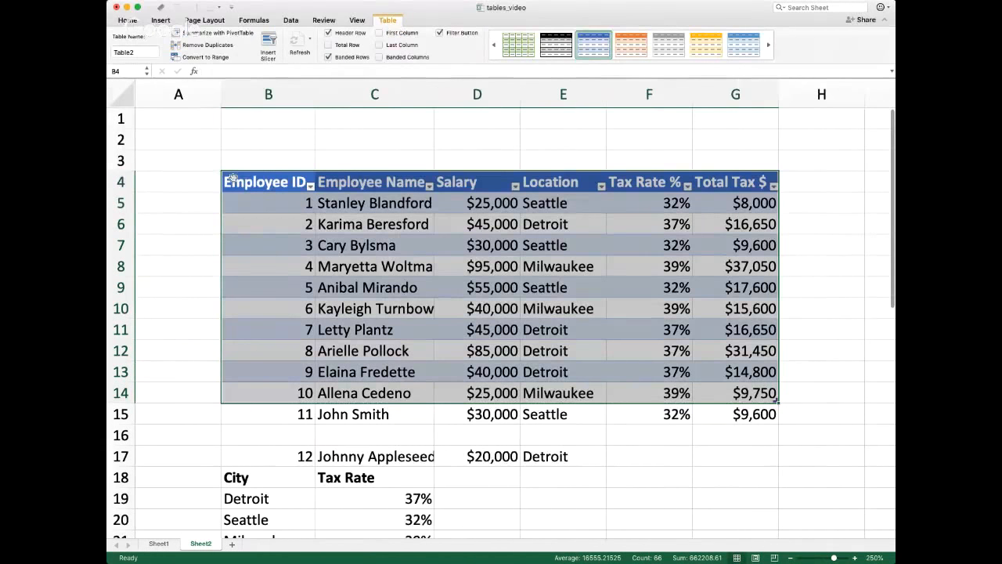
pyautogui.click(491, 287)
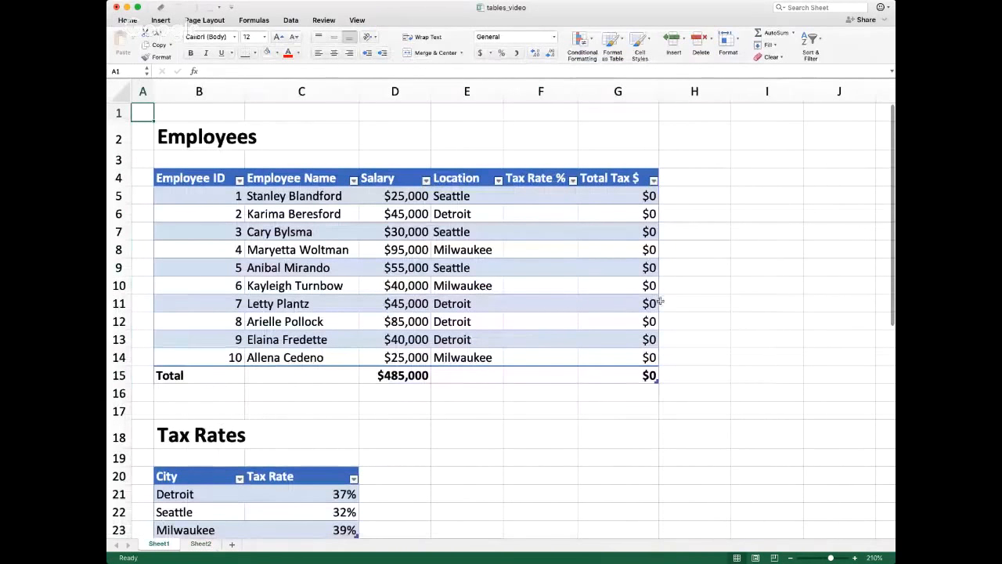
pyautogui.click(546, 272)
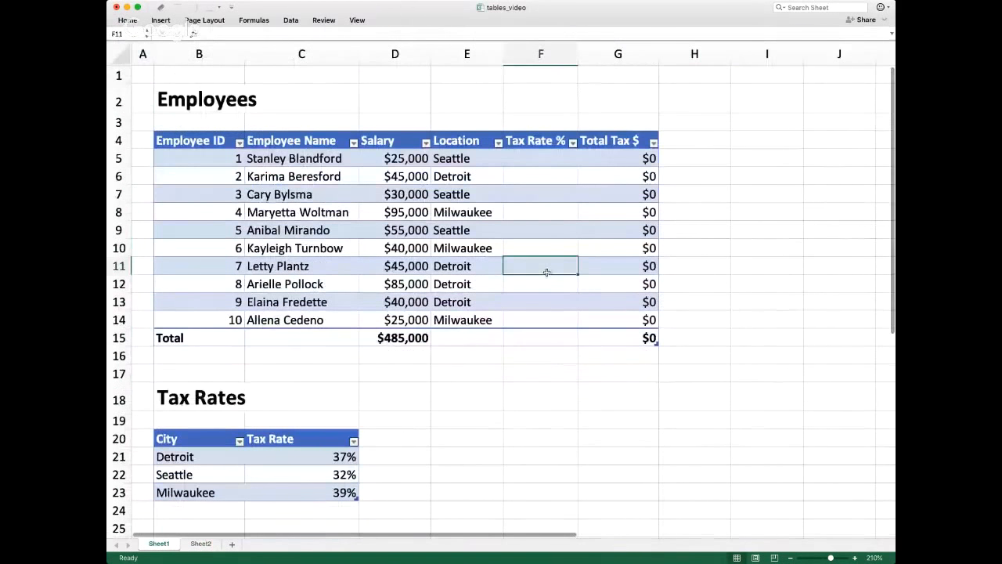
pyautogui.click(537, 159)
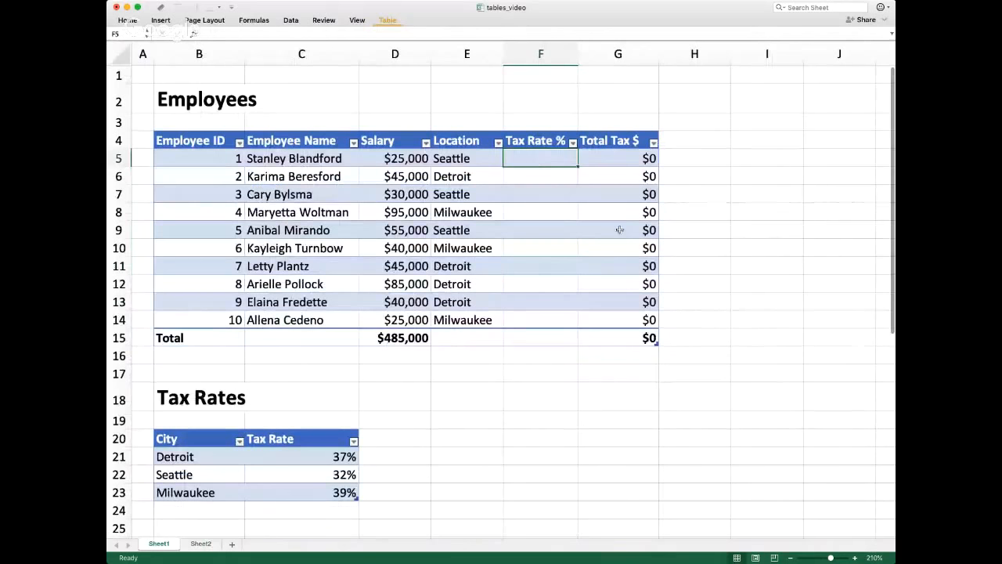
pyautogui.write('=vlookup')
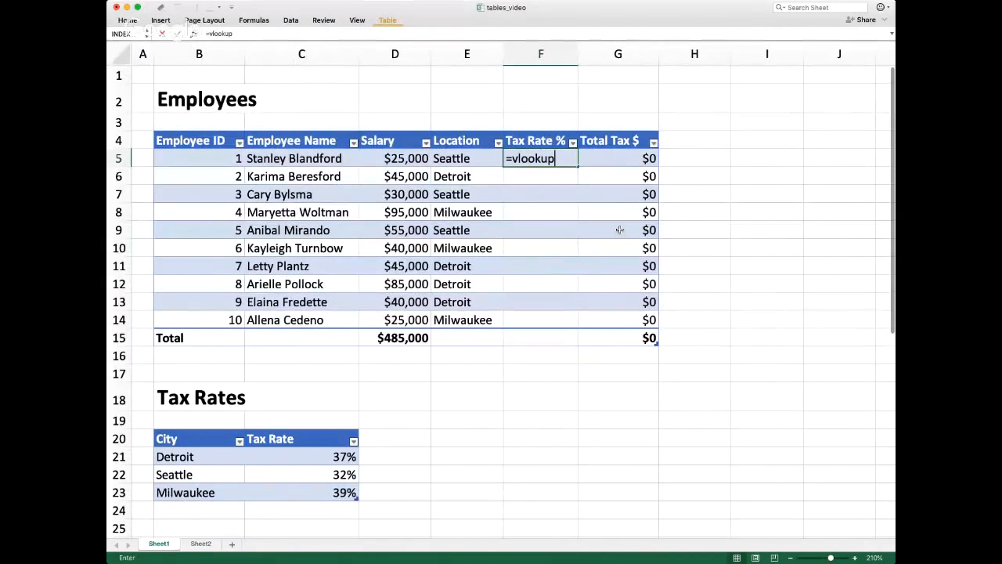
pyautogui.write('(')
pyautogui.press('Left')
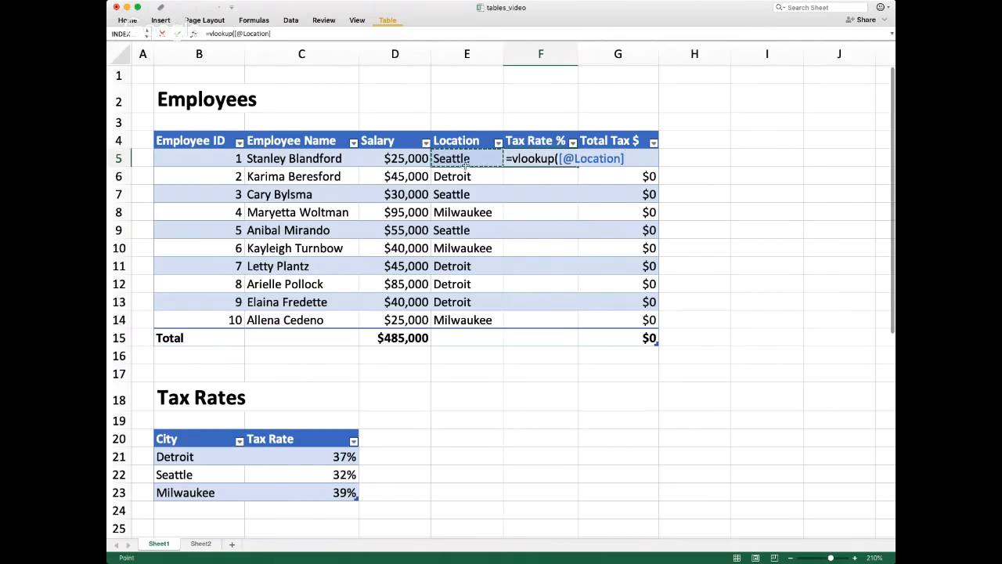
pyautogui.write(',')
pyautogui.moveTo(205, 438); pyautogui.dragTo(277, 487)
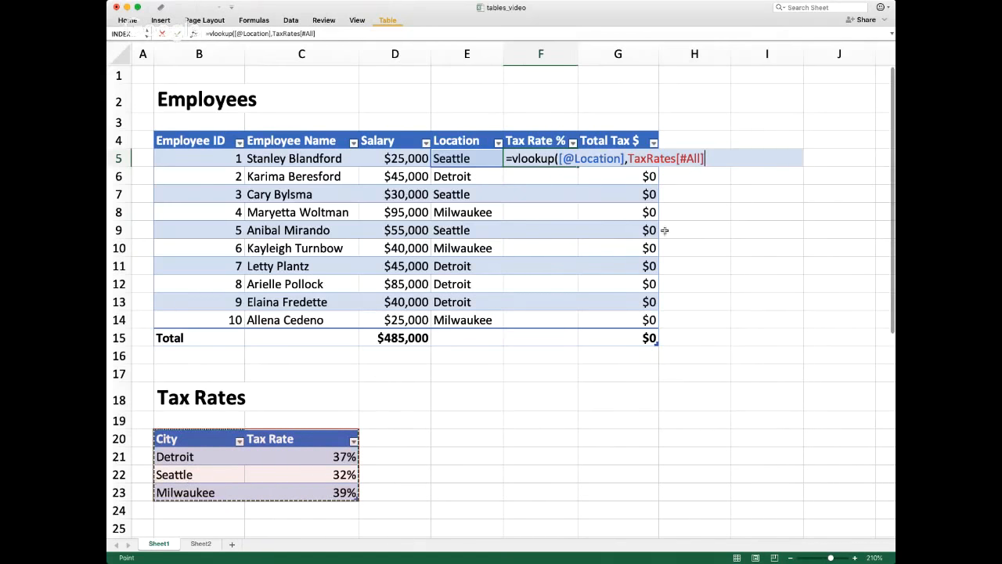
pyautogui.write(',2')
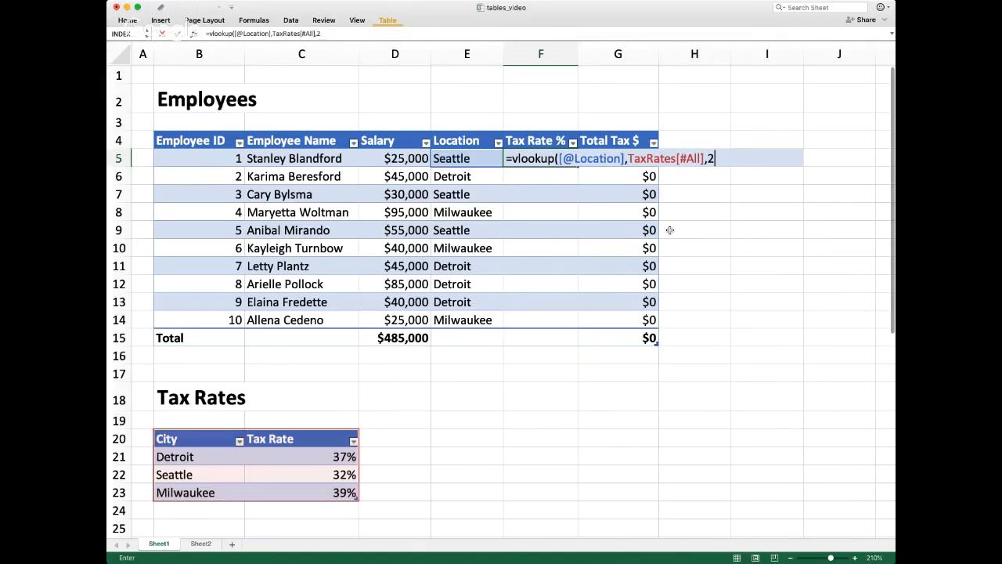
pyautogui.write(',0')
pyautogui.press('Return')
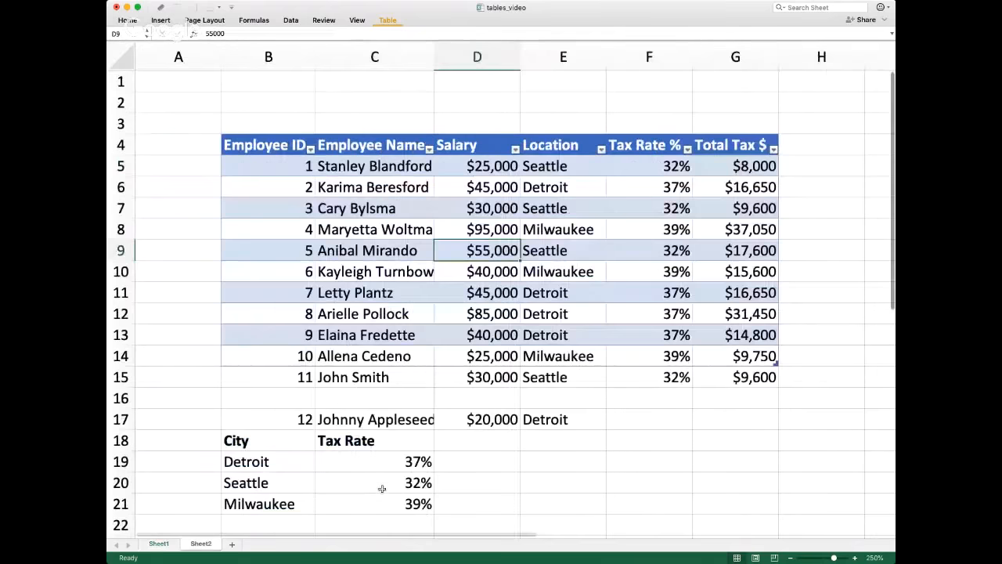
# On Sheet2, fill the Tax Rate % formula from F5 down through F15
pyautogui.click(665, 168)
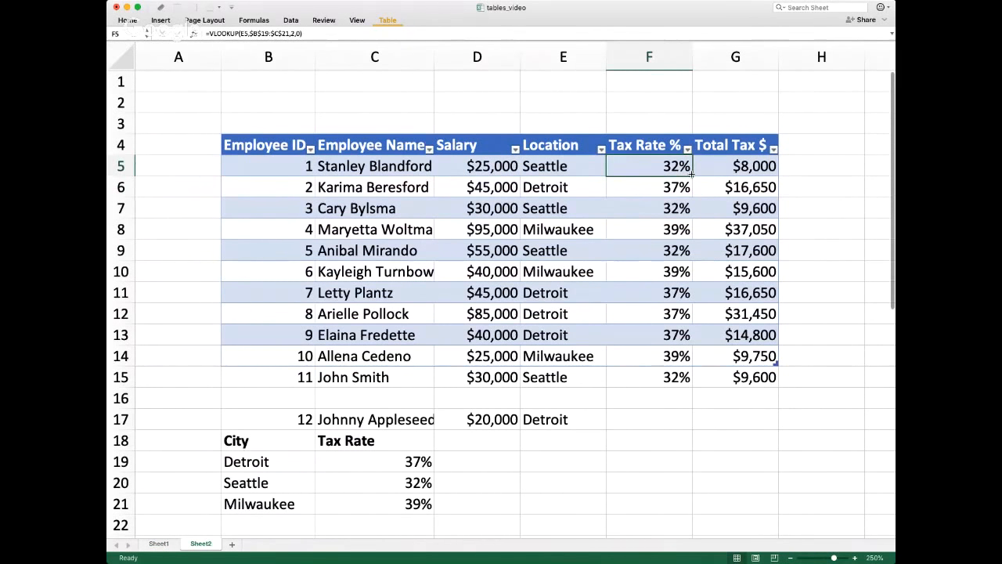
pyautogui.moveTo(692, 175); pyautogui.dragTo(677, 394)
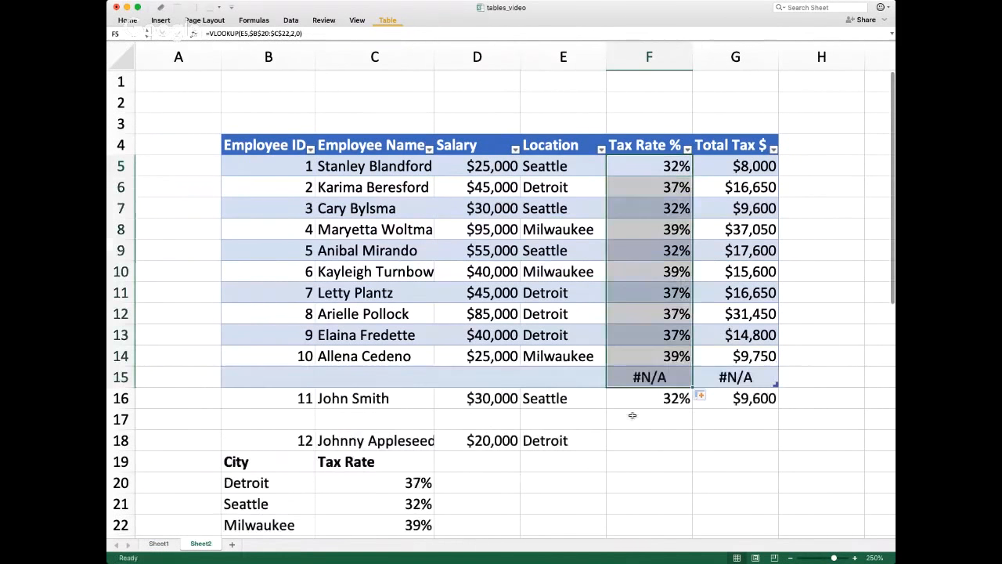
# Return to Sheet1 and examine the Tax Rate % lookup formulas in F11 and F5
pyautogui.click(159, 543)
pyautogui.click(395, 438)
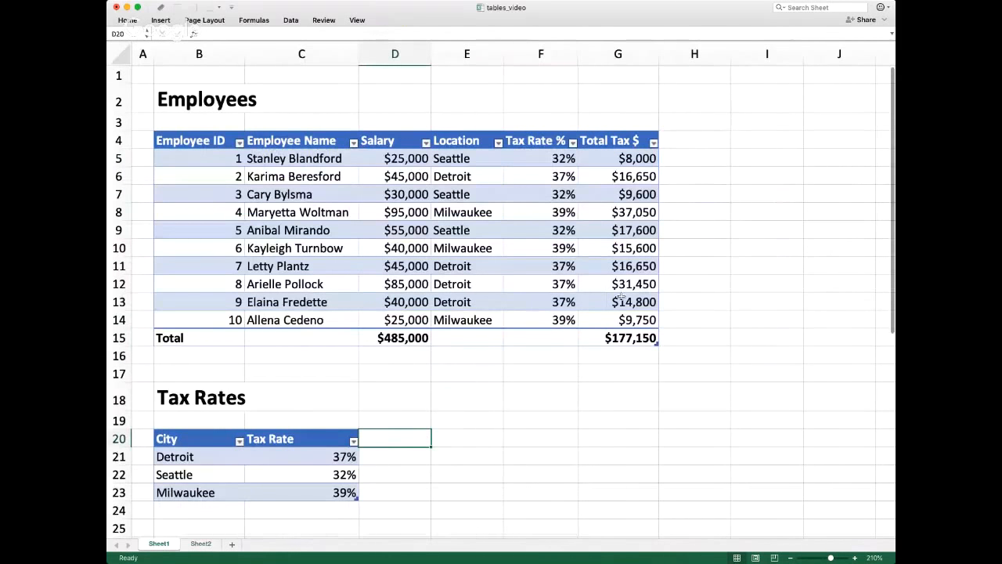
pyautogui.click(560, 267)
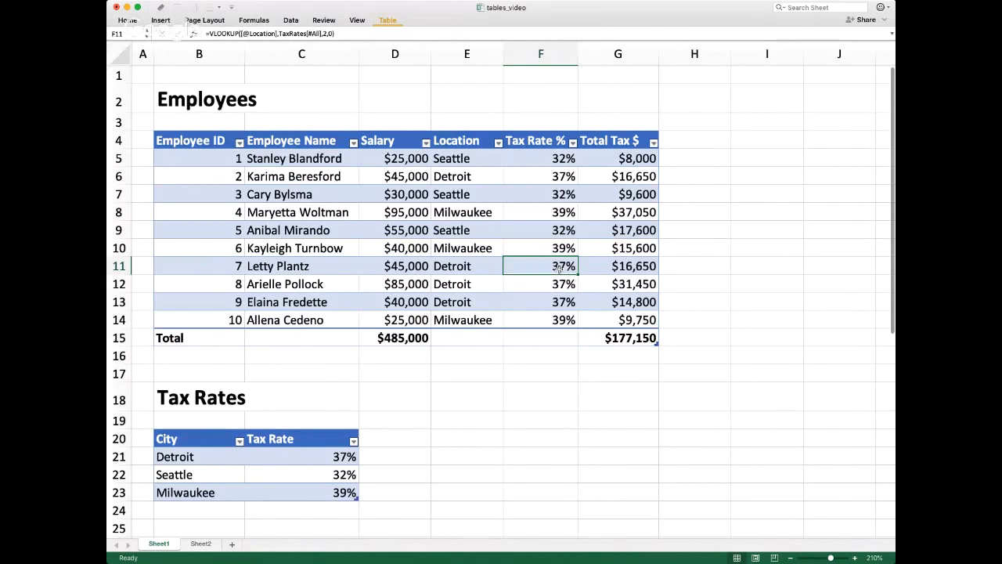
pyautogui.doubleClick(550, 160)
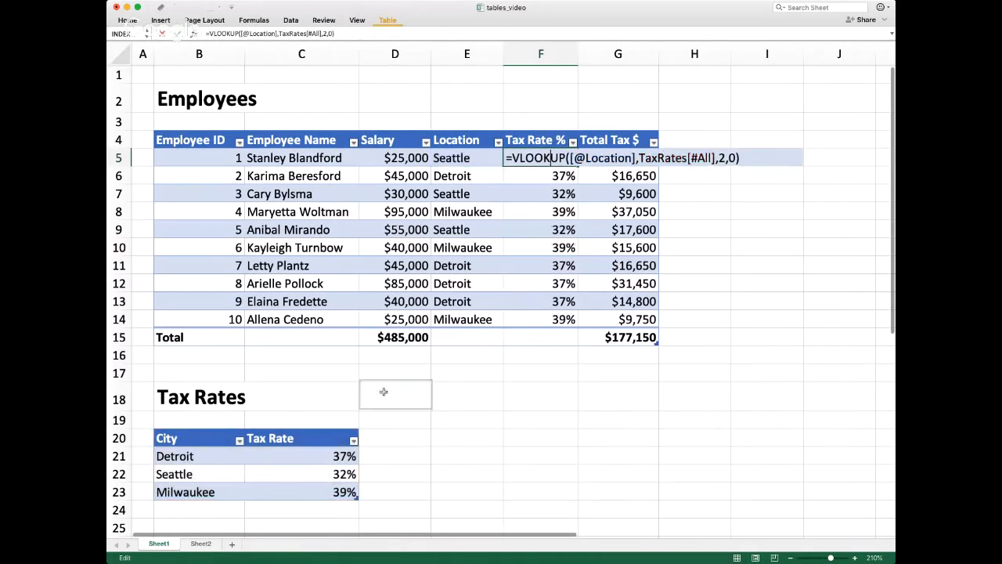
pyautogui.press('Escape')
# Insert a blank column before Tax Rate in the Tax Rates table and inspect the lookup formula in F5
pyautogui.moveTo(278, 438); pyautogui.dragTo(282, 491)
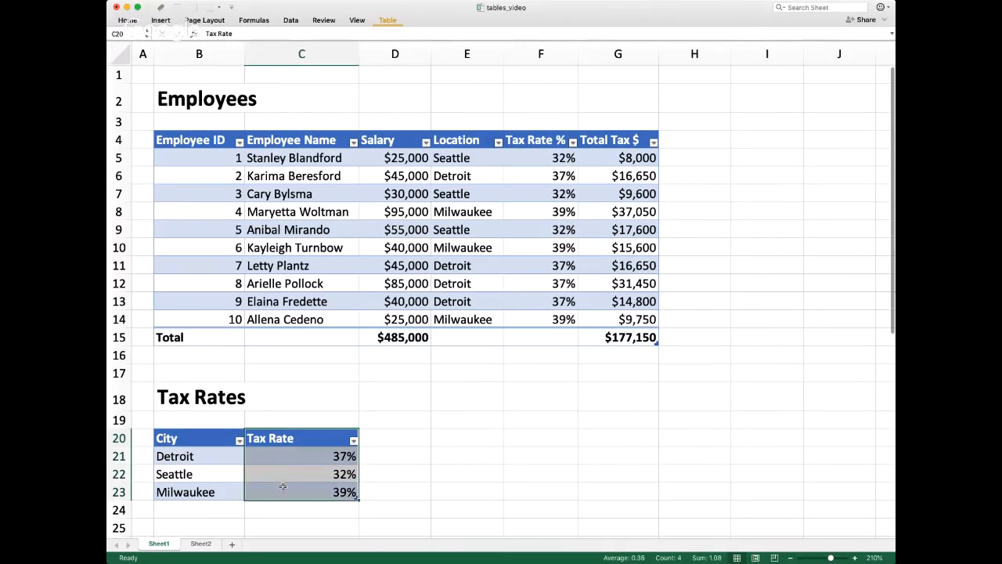
pyautogui.press('super+shift+equal')
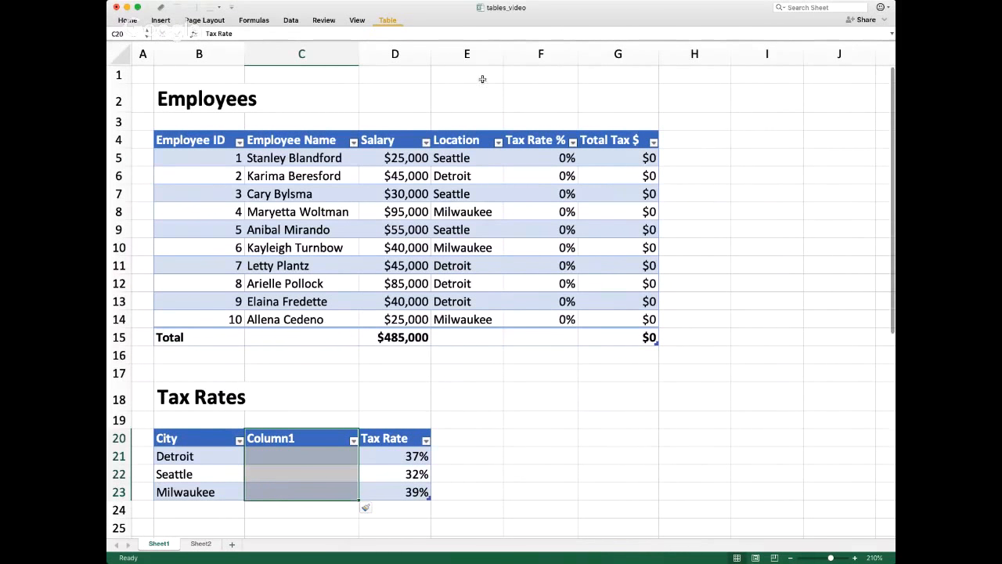
pyautogui.doubleClick(543, 151)
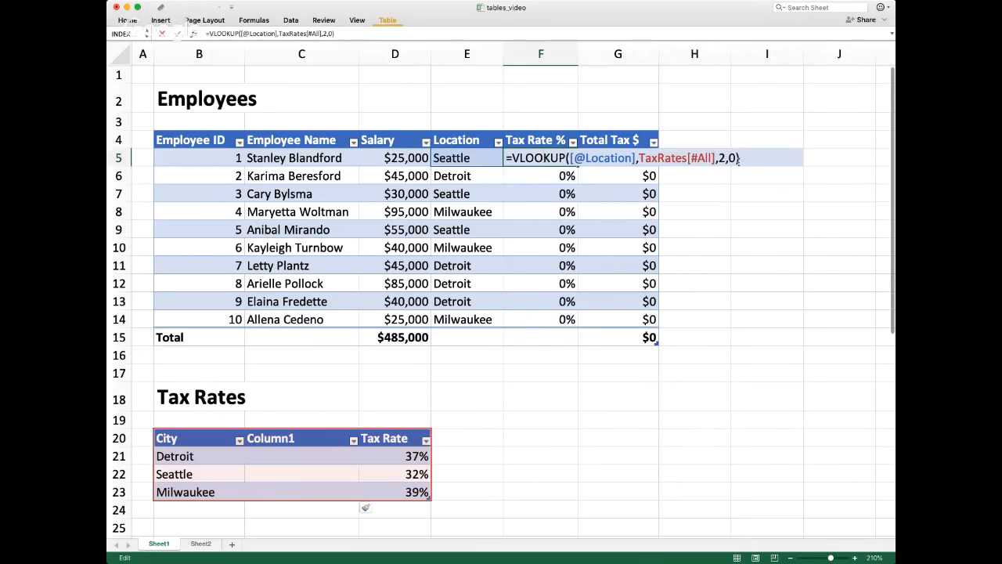
pyautogui.press('Escape')
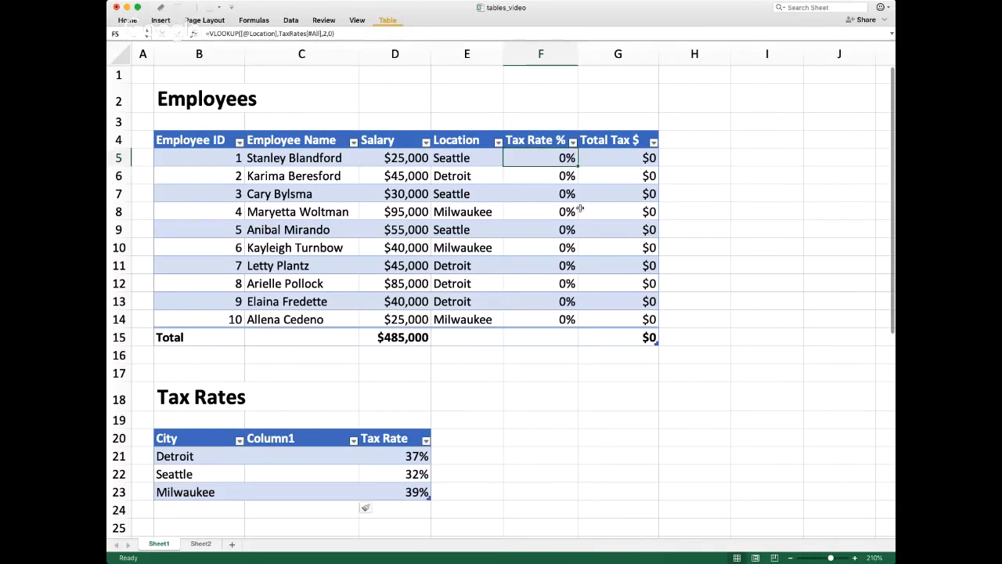
pyautogui.doubleClick(549, 157)
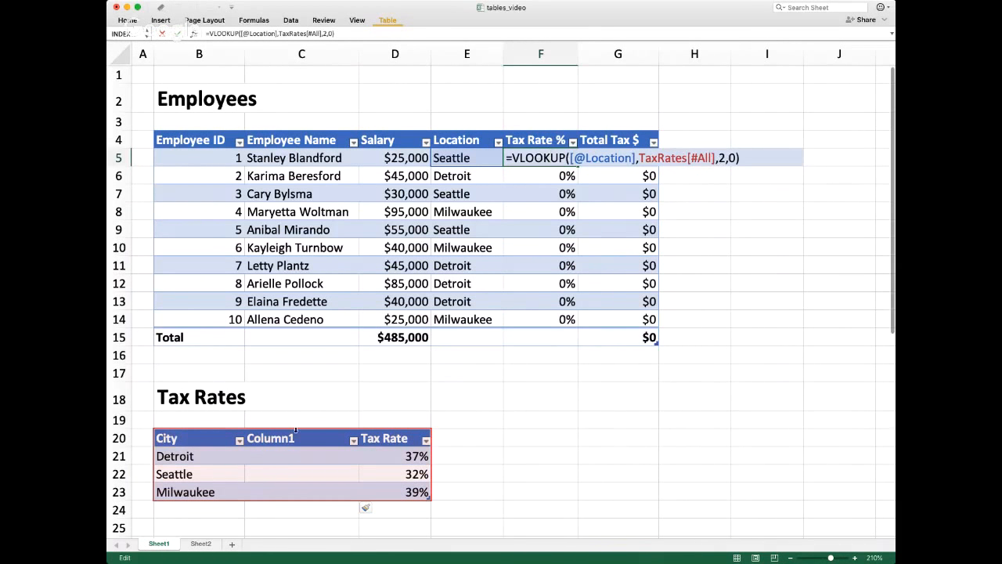
pyautogui.press('Escape')
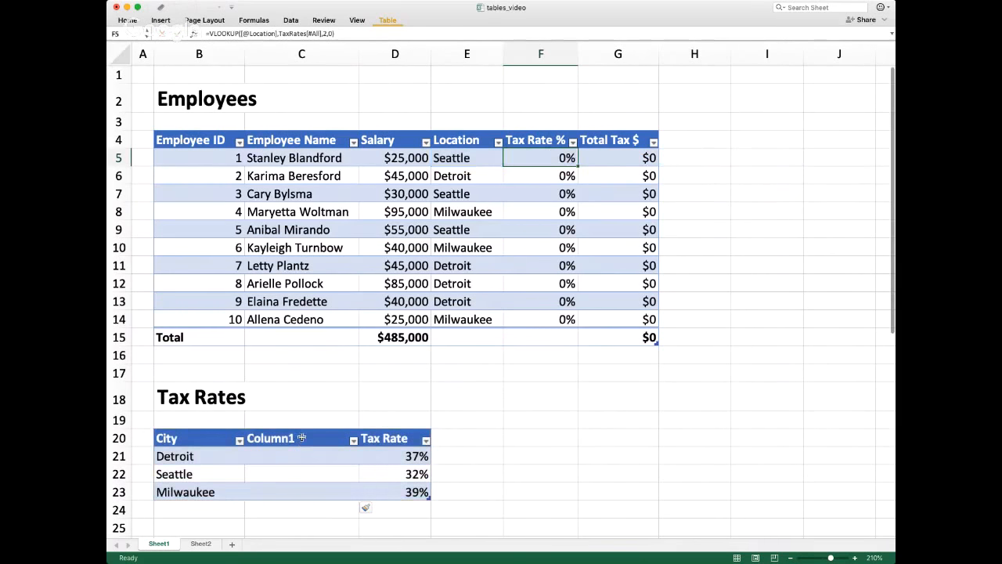
# Undo the column insertion in the Tax Rates table and check the Tax Rate % formula in F5
pyautogui.hscroll(1, 303, 436)
pyautogui.press('super+z')
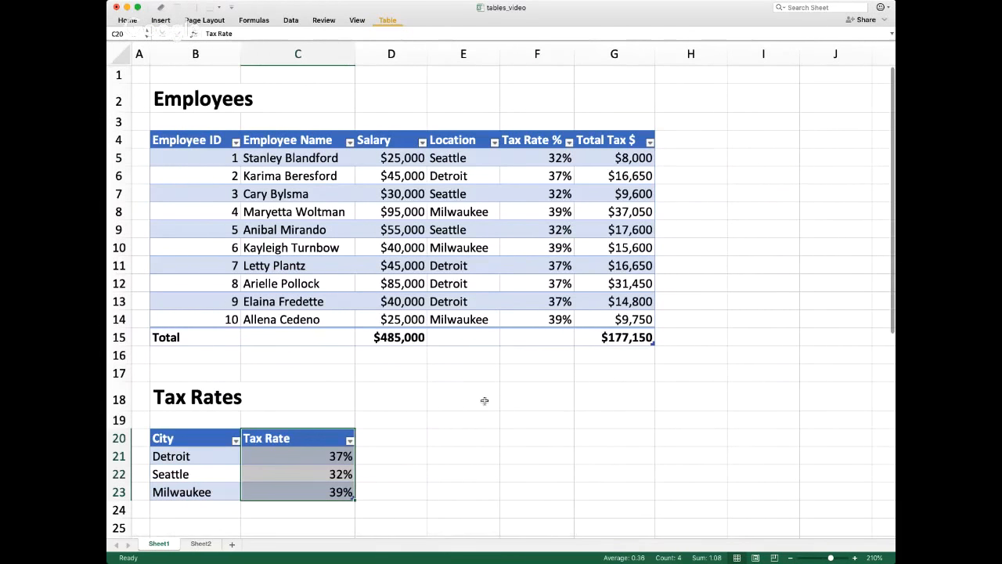
pyautogui.doubleClick(530, 163)
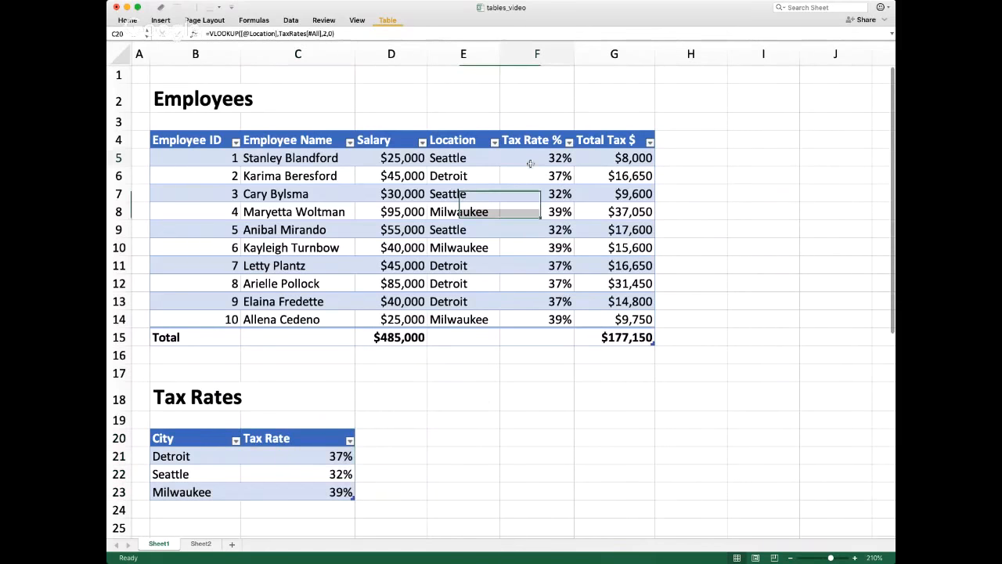
# Insert a row above the Employees table's Total row and enter ID 11, the employee's full name and a salary of 30000
pyautogui.click(119, 337)
pyautogui.press('super+shift+equal')
pyautogui.click(290, 337)
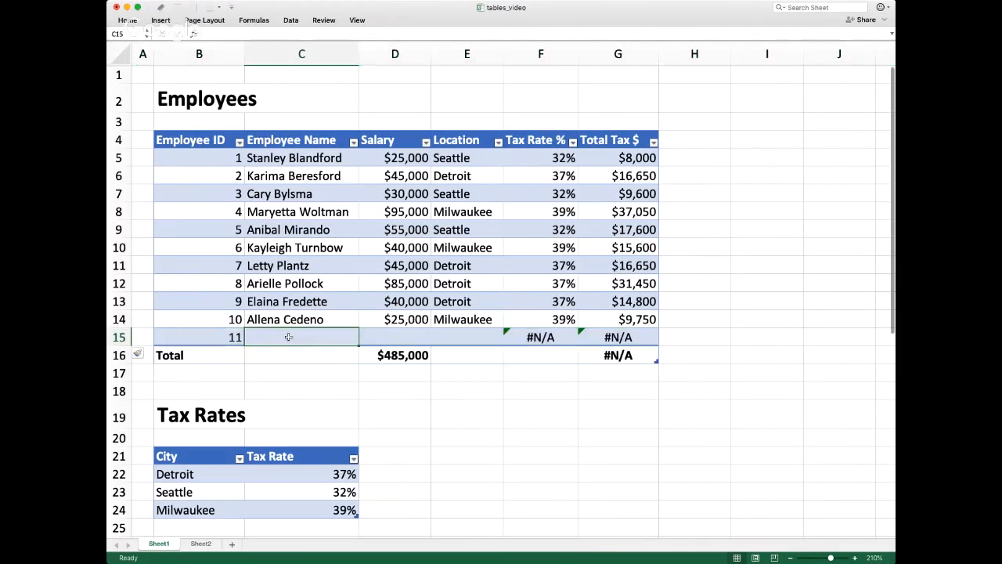
pyautogui.write('John Smith')
pyautogui.press('Tab')
pyautogui.write('30000')
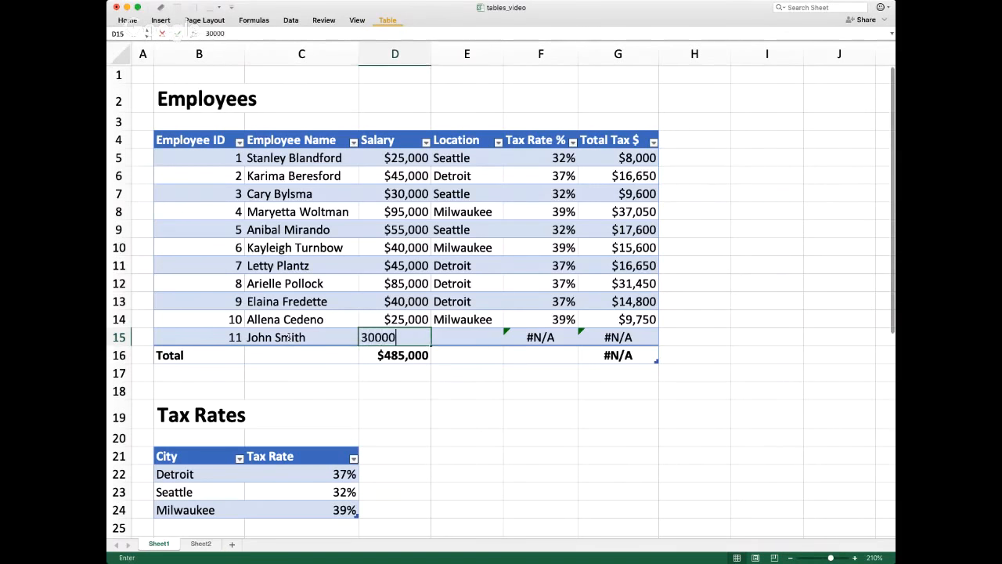
pyautogui.press('Tab')
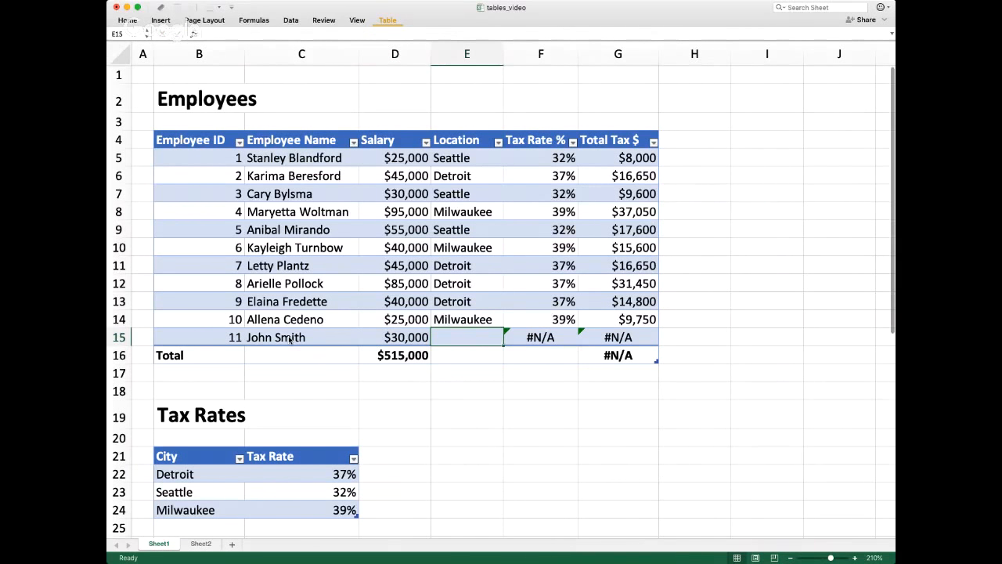
# Set the new employee's location to NYC and add an NYC row with a 35% rate above Milwaukee in the Tax Rates table
pyautogui.write('NYC')
pyautogui.hotkey('ctrl', 'Return')
pyautogui.scroll(-2, 491, 410)
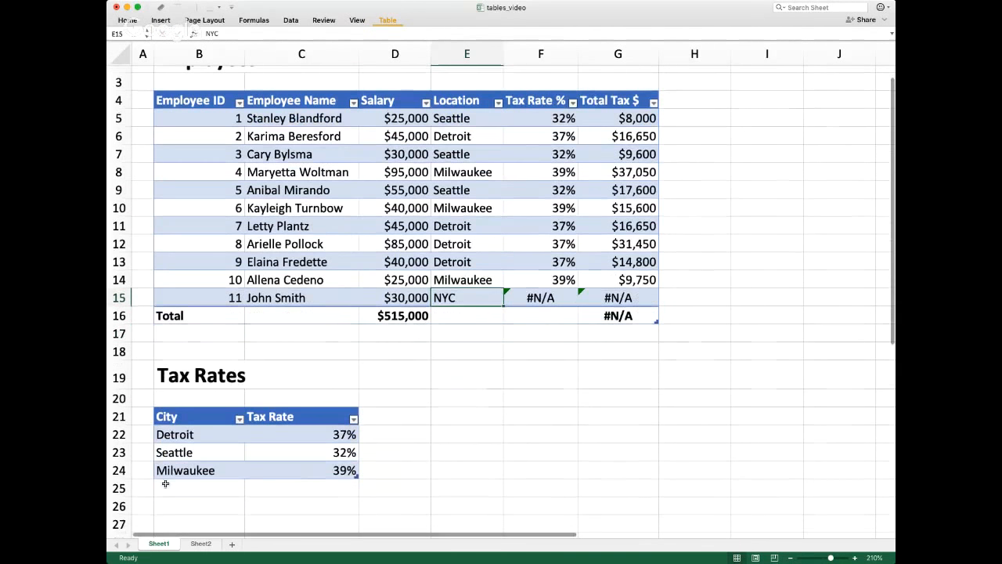
pyautogui.click(139, 470)
pyautogui.hotkey('ctrl', 'shift', '=')
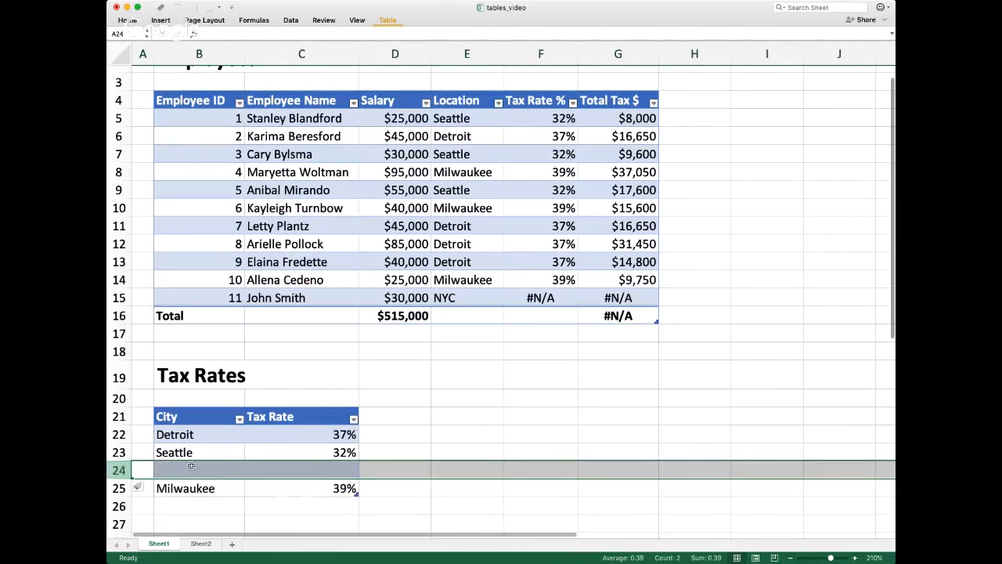
pyautogui.click(191, 469)
pyautogui.write('NYC')
pyautogui.press('Tab')
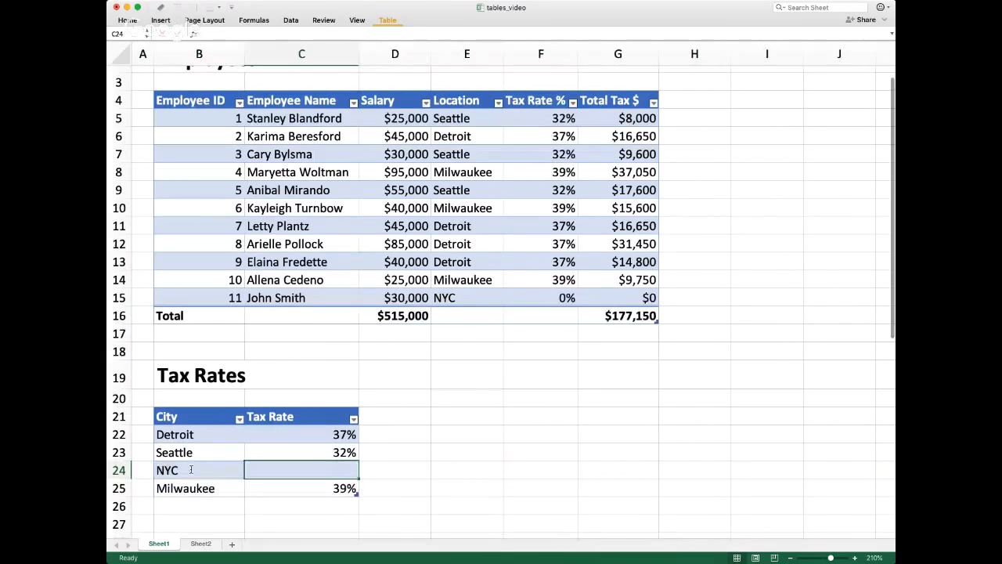
pyautogui.write('35')
pyautogui.hotkey('ctrl', 'Return')
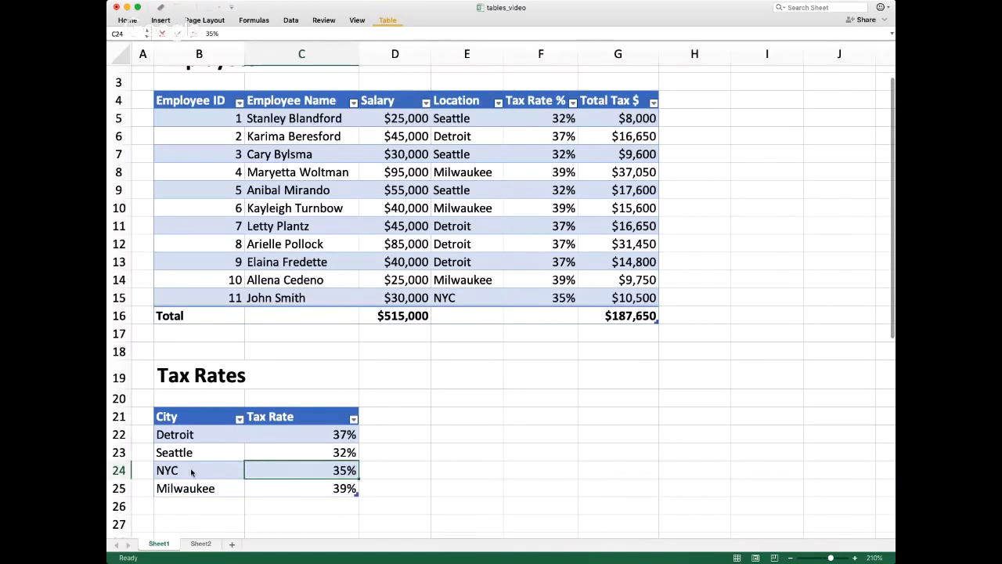
pyautogui.click(425, 304)
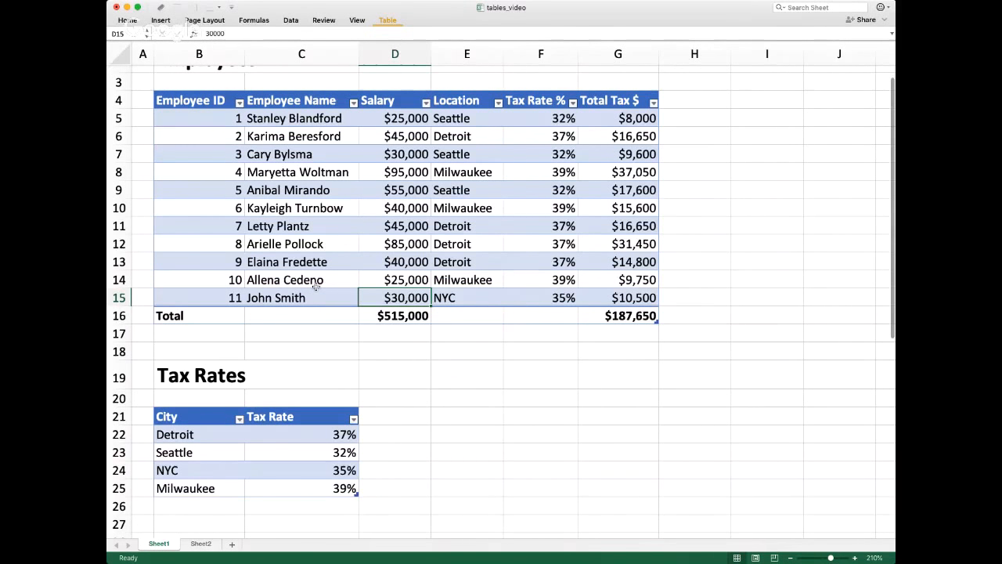
# Undo the NYC tax rate row and the added employee row so both tables are back to their original rows
pyautogui.press('super+z')
pyautogui.press('super+z')
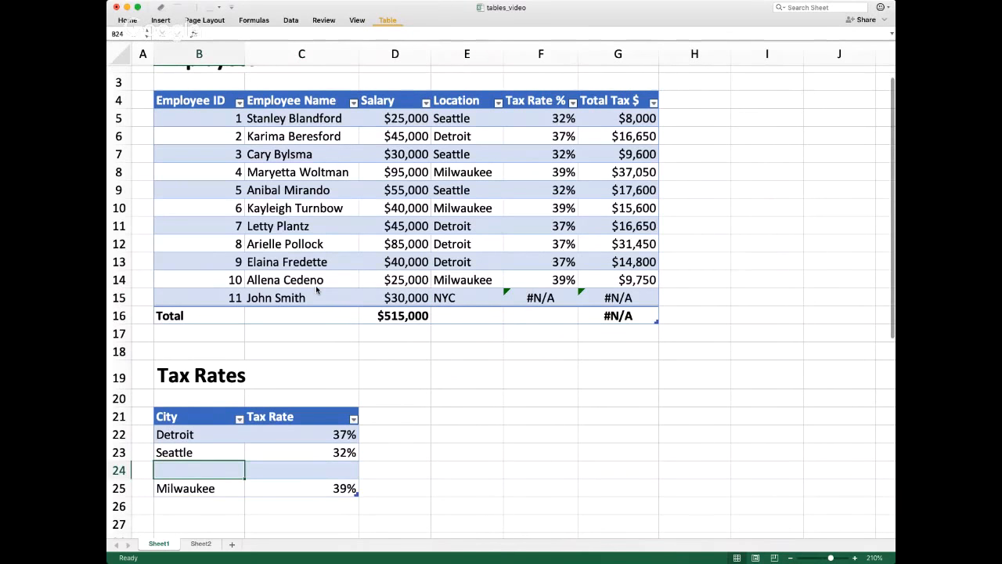
pyautogui.press('super+z')
pyautogui.press('super+z')
pyautogui.press('super+z')
pyautogui.press('super+z')
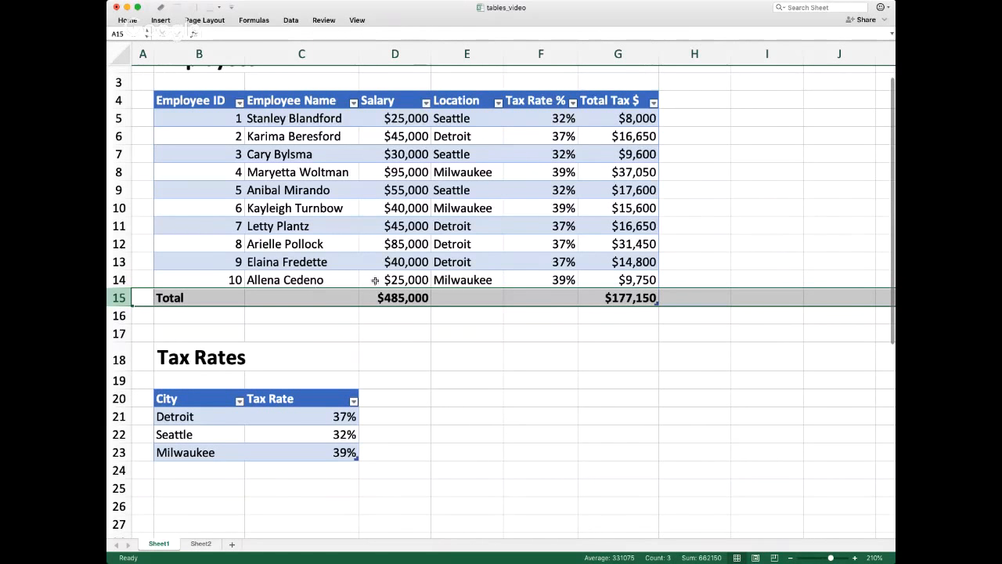
# Examine the VLOOKUP formula for the Tax Rate % in F5
pyautogui.click(480, 358)
pyautogui.scroll(3, 509, 355)
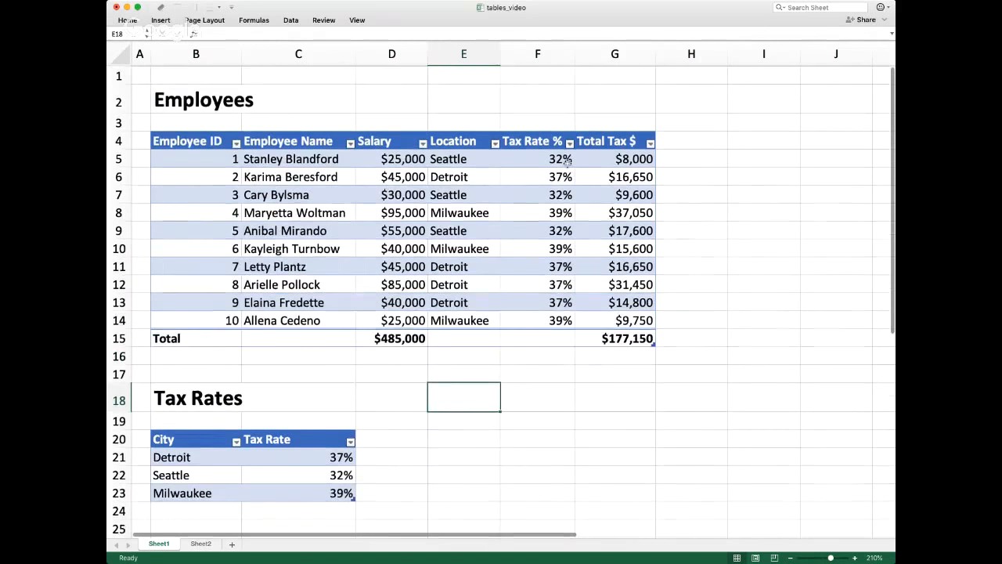
pyautogui.doubleClick(562, 158)
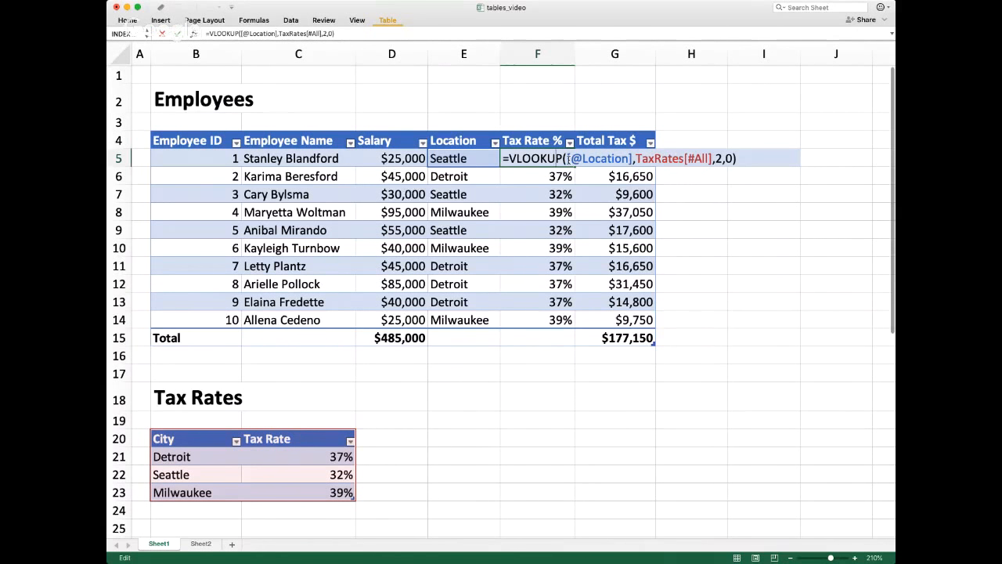
pyautogui.press('Return')
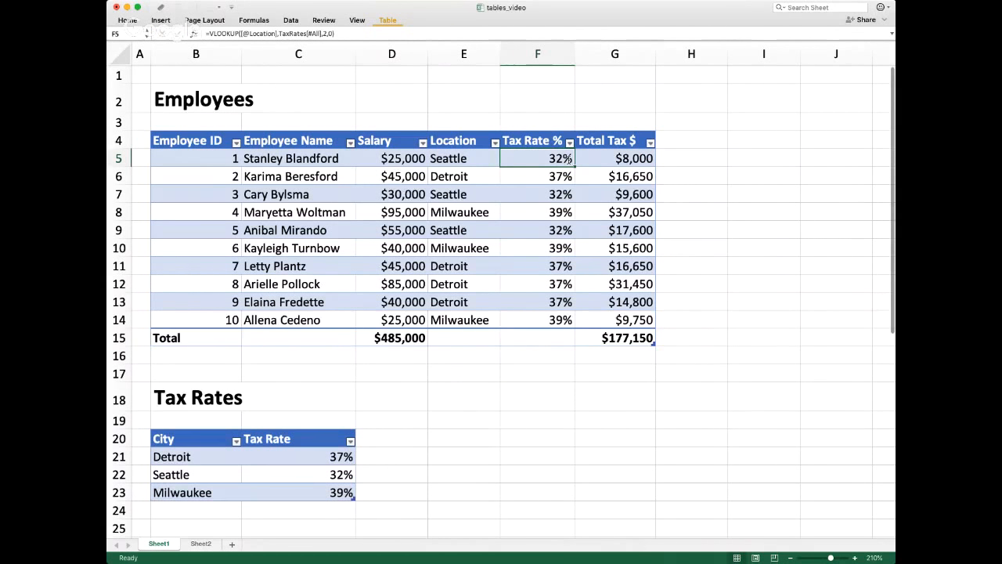
# Clear all formulas from the Tax Rate % column of the Employees table
pyautogui.hotkey('ctrl', 'space')
pyautogui.press('Delete')
pyautogui.click(569, 162)
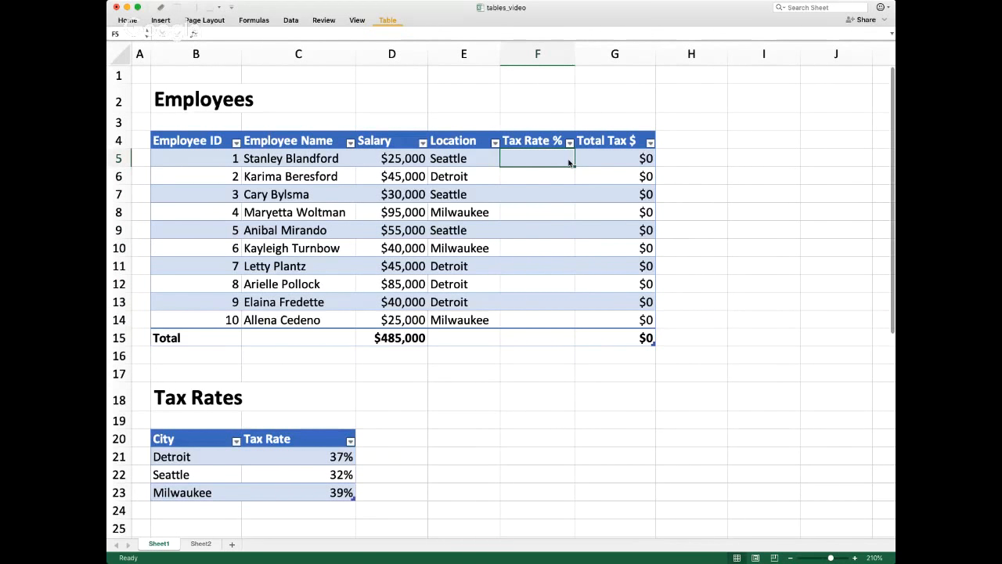
pyautogui.write('=')
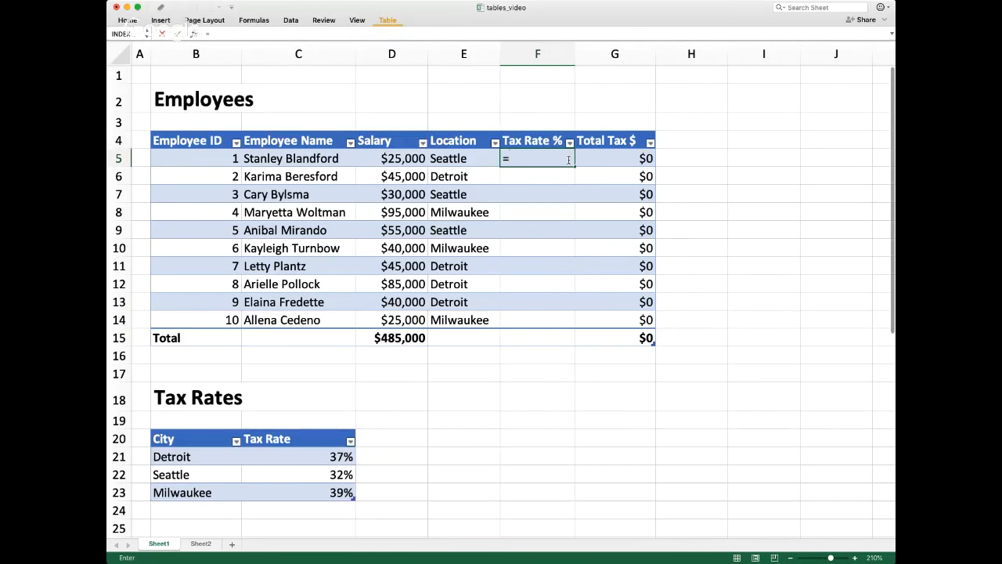
pyautogui.write('index(')
pyautogui.press('Left')
pyautogui.press('Down')
pyautogui.press('Down')
pyautogui.press('Down')
pyautogui.press('Down')
pyautogui.press('Down')
pyautogui.press('Down')
pyautogui.press('Down')
pyautogui.press('Down')
pyautogui.press('Down')
pyautogui.press('Down')
pyautogui.press('Down')
pyautogui.press('Down')
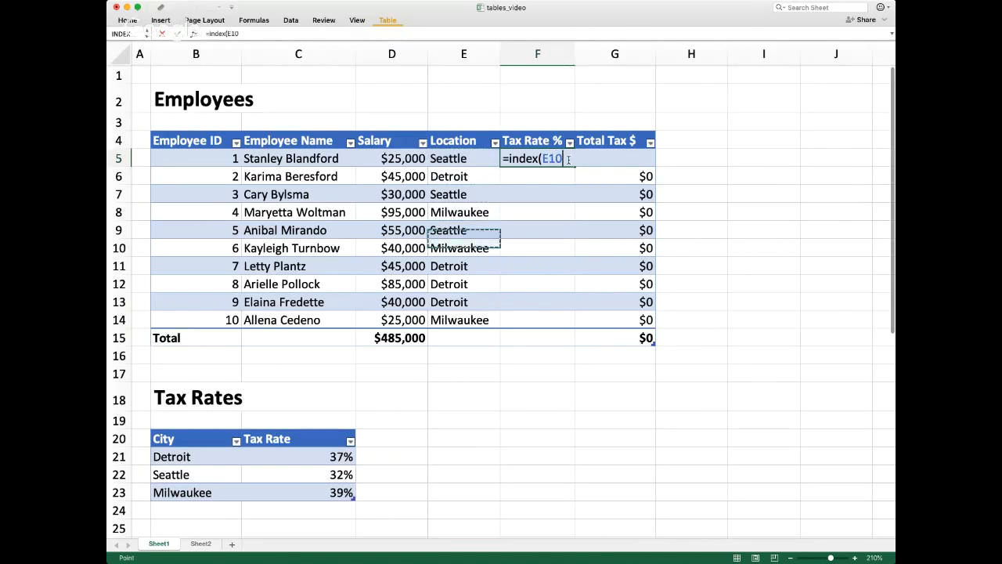
pyautogui.press('Down')
pyautogui.press('Down')
pyautogui.press('Left')
pyautogui.press('Left')
pyautogui.press('Down')
pyautogui.press('Down')
pyautogui.press('Left')
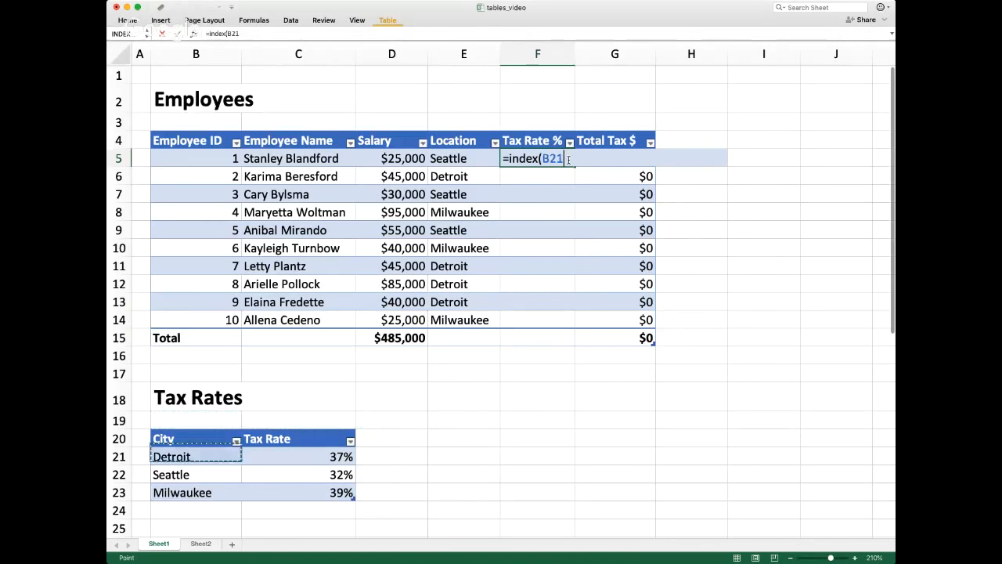
pyautogui.press('Right')
pyautogui.hotkey('shift', 'Down')
pyautogui.hotkey('shift', 'Down')
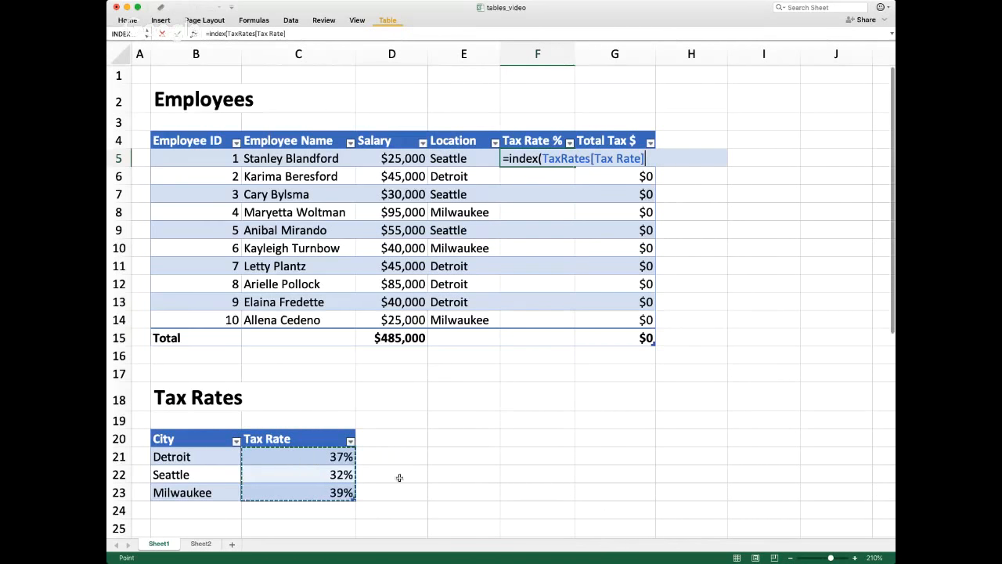
pyautogui.press('BackSpace')
pyautogui.press('BackSpace')
pyautogui.press('BackSpace')
pyautogui.press('BackSpace')
pyautogui.press('BackSpace')
pyautogui.press('BackSpace')
pyautogui.press('BackSpace')
pyautogui.press('BackSpace')
pyautogui.press('BackSpace')
pyautogui.press('BackSpace')
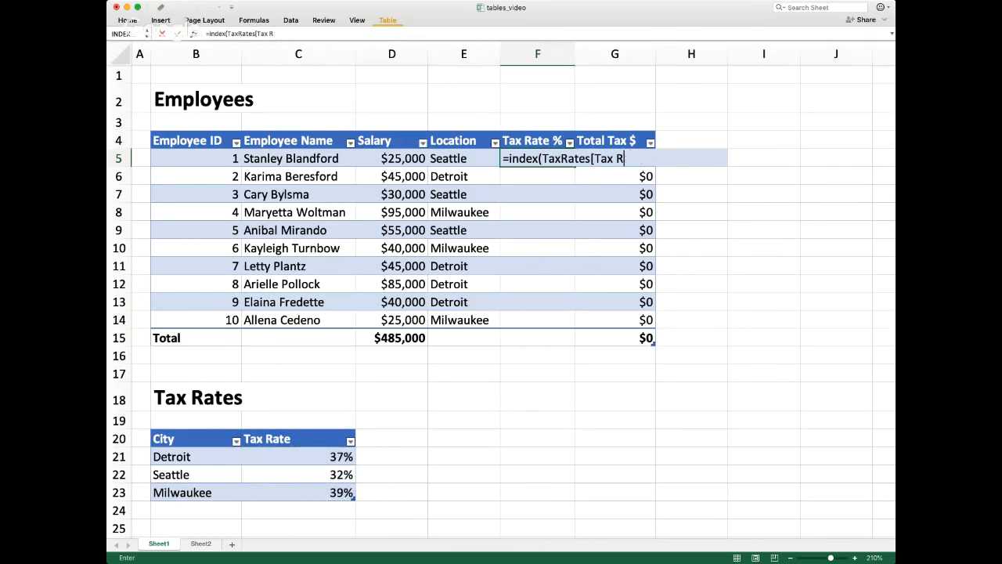
pyautogui.press('BackSpace')
pyautogui.press('BackSpace')
pyautogui.press('BackSpace')
pyautogui.press('BackSpace')
pyautogui.press('BackSpace')
pyautogui.press('BackSpace')
pyautogui.press('BackSpace')
pyautogui.press('BackSpace')
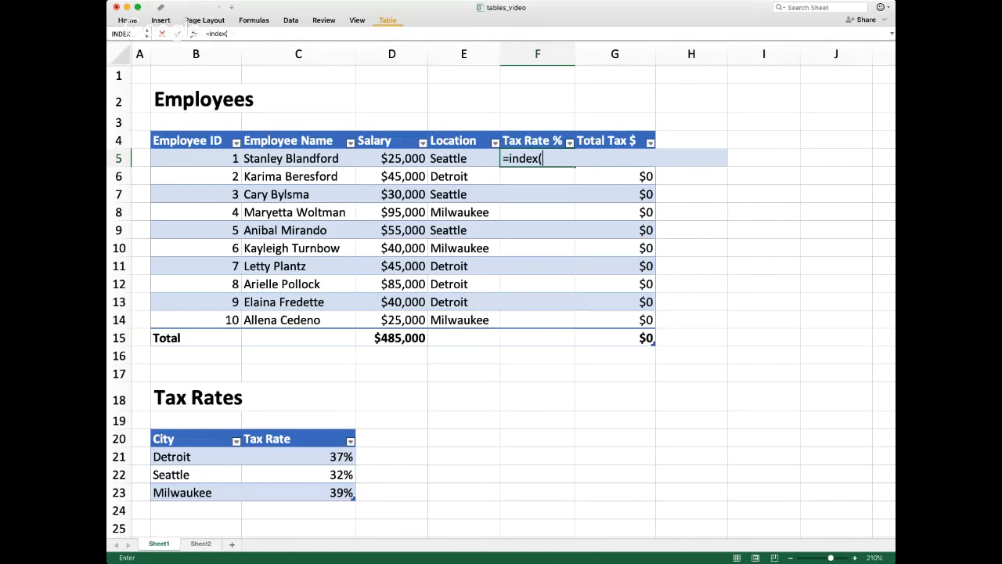
pyautogui.write('TaxRa')
pyautogui.press('Escape')
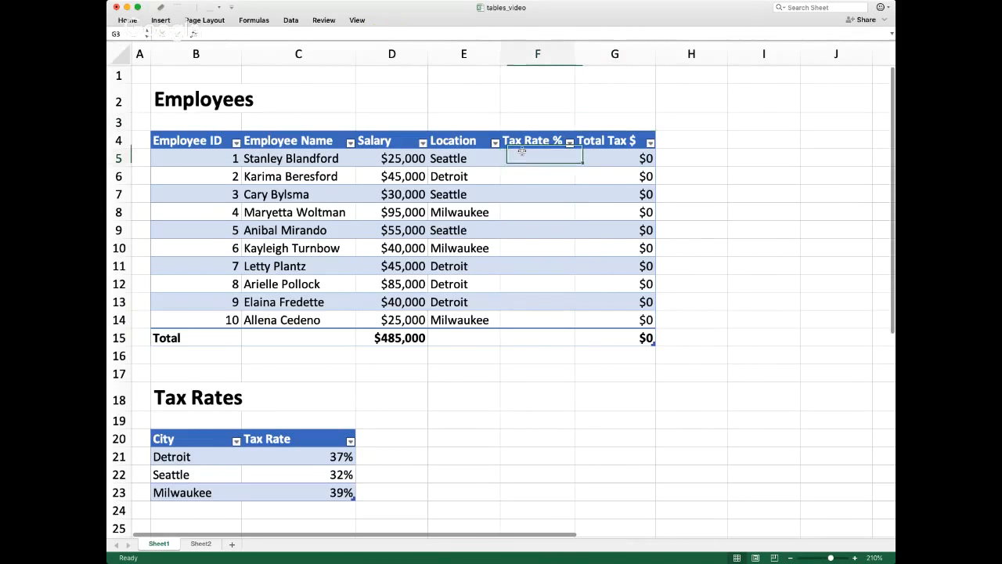
# Start an INDEX formula in F5 with the structured reference TaxRates[Tax Rate] as its array
pyautogui.write('=index(')
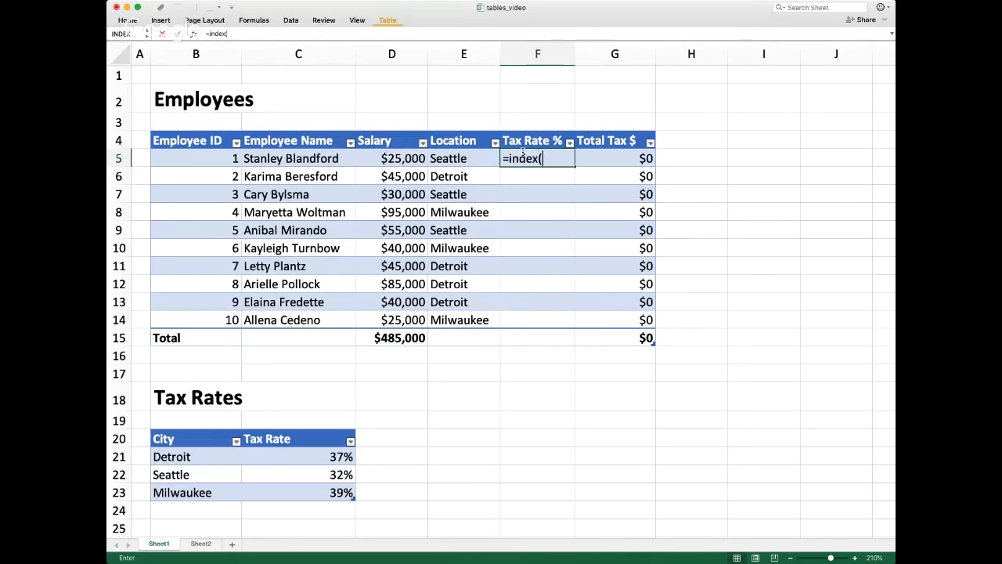
pyautogui.write('tax')
pyautogui.press('Tab')
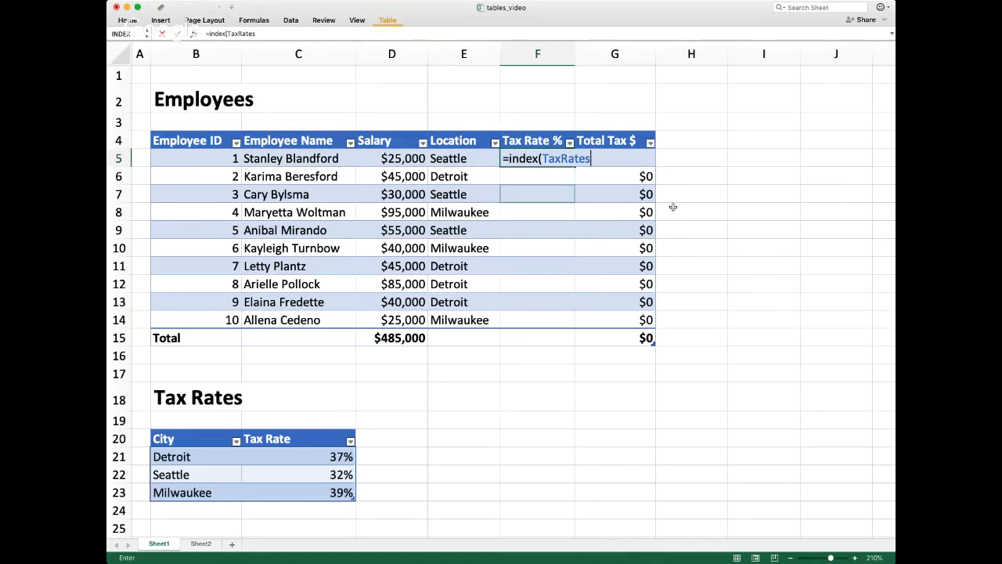
pyautogui.write('(')
pyautogui.press('BackSpace')
pyautogui.write('[')
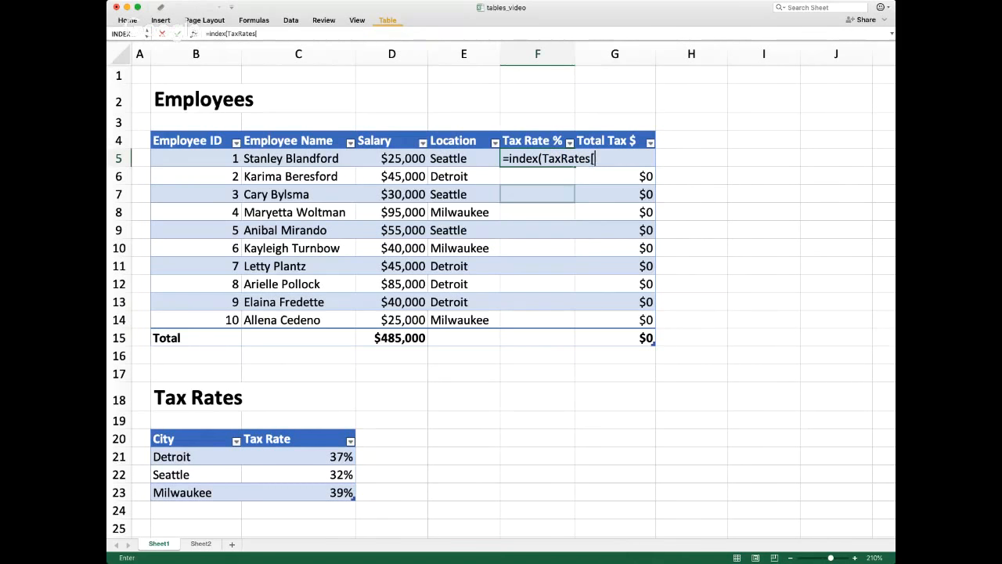
pyautogui.write('Tax')
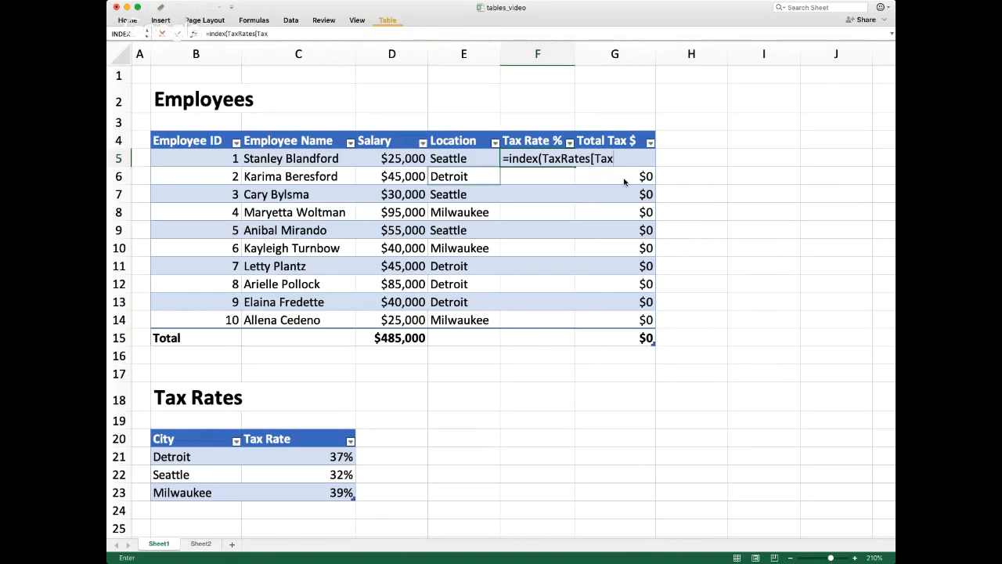
pyautogui.write('Rate]')
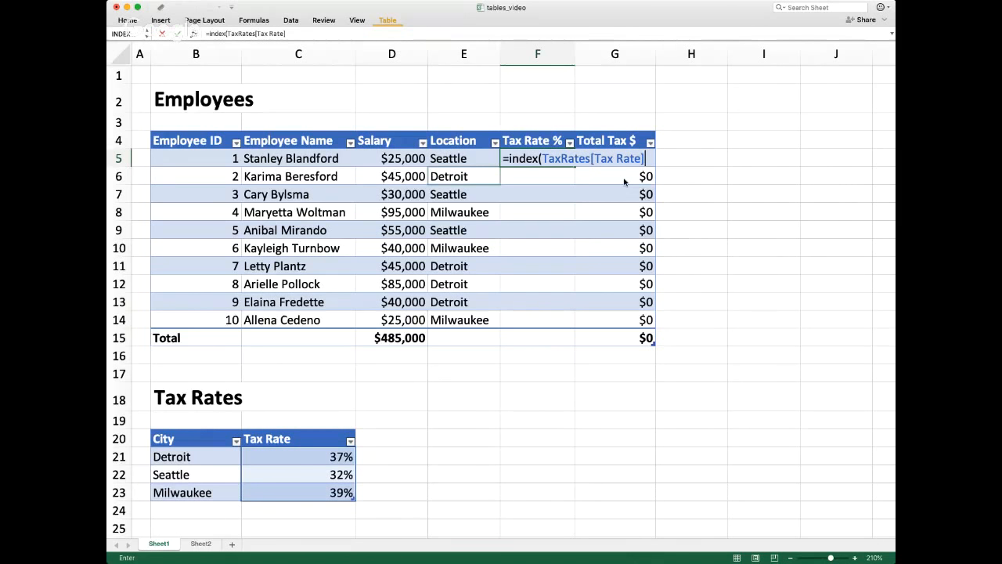
pyautogui.write(',match(')
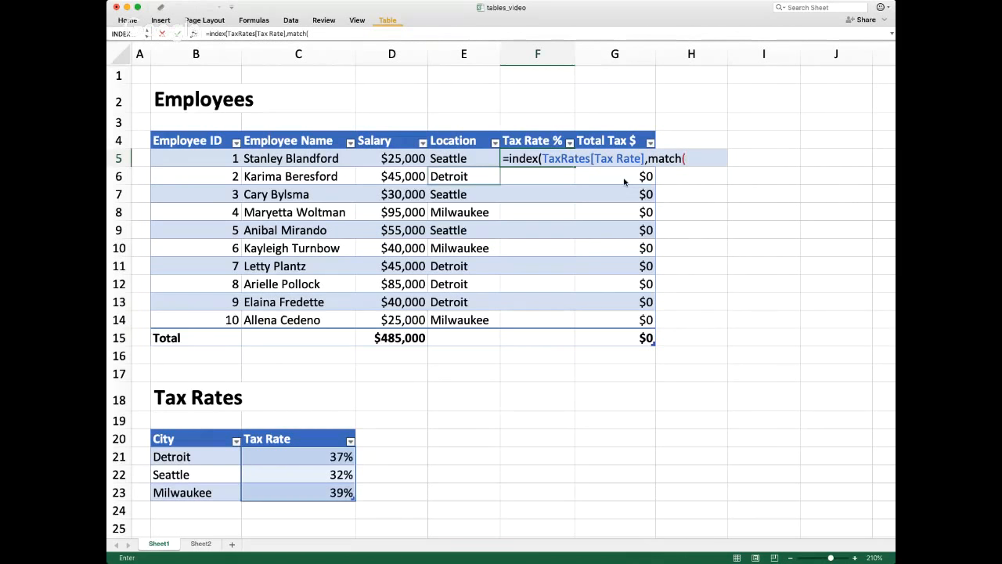
pyautogui.press('Left')
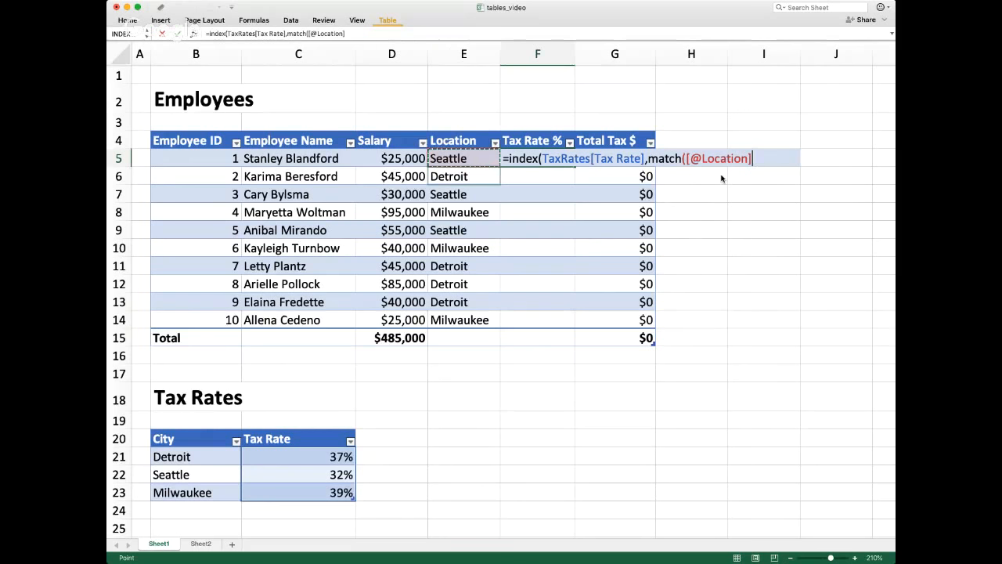
pyautogui.write(',')
pyautogui.moveTo(190, 458); pyautogui.dragTo(188, 492)
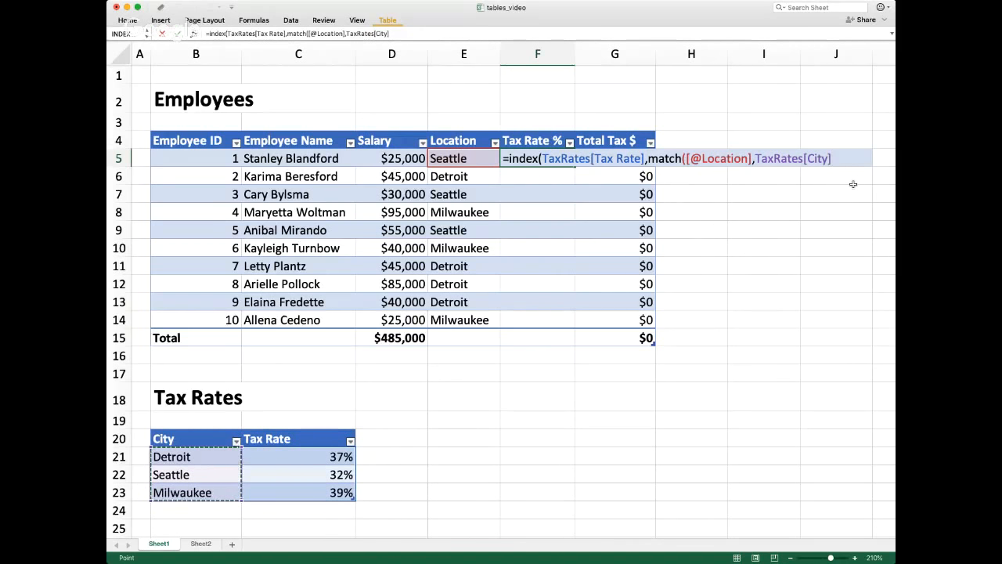
pyautogui.write(',0')
pyautogui.write(')')
pyautogui.press('Return')
pyautogui.press('Right')
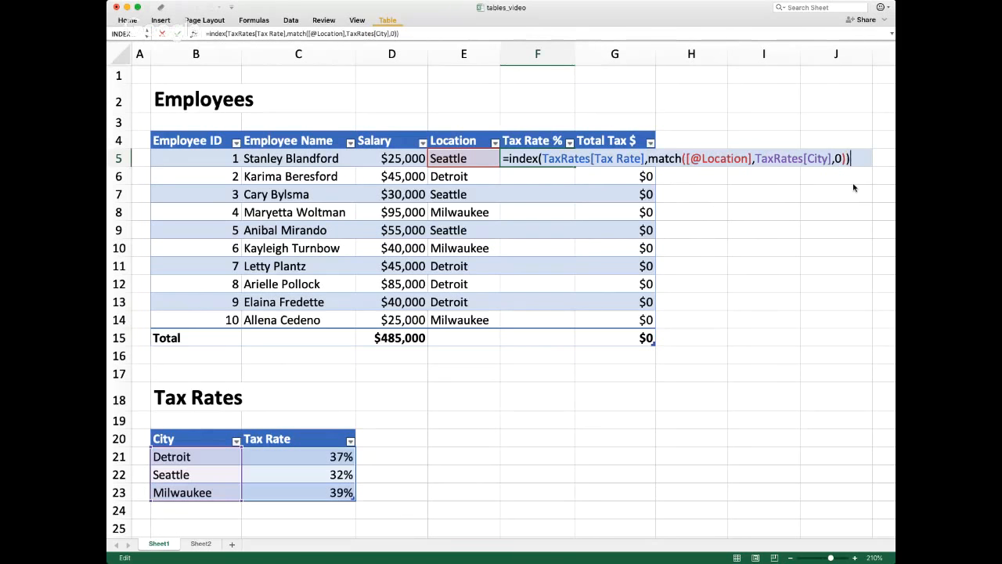
pyautogui.press('Return')
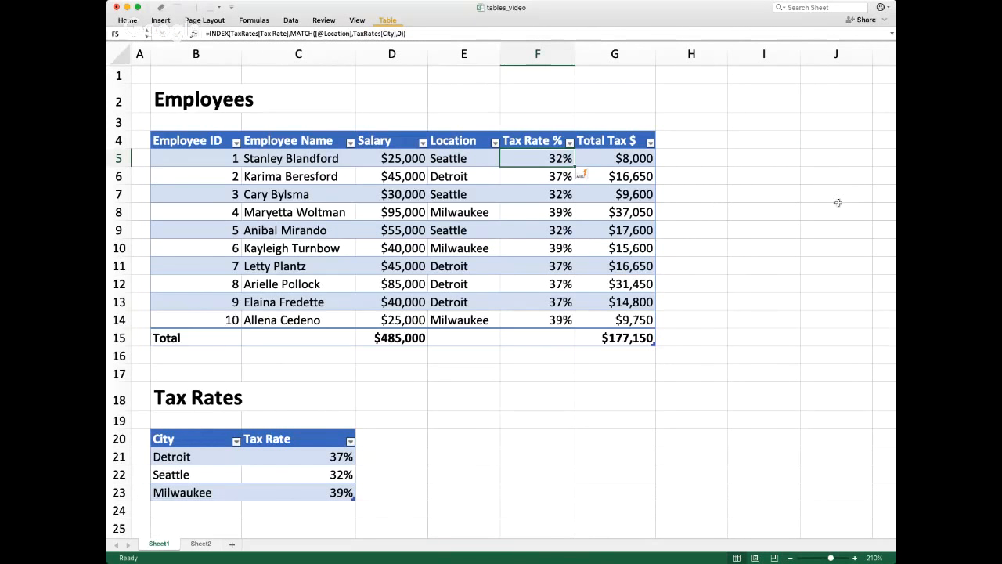
# Examine the INDEX/MATCH formula filled into F7, including its TaxRates[Tax Rate] reference
pyautogui.click(539, 195)
pyautogui.doubleClick(540, 195)
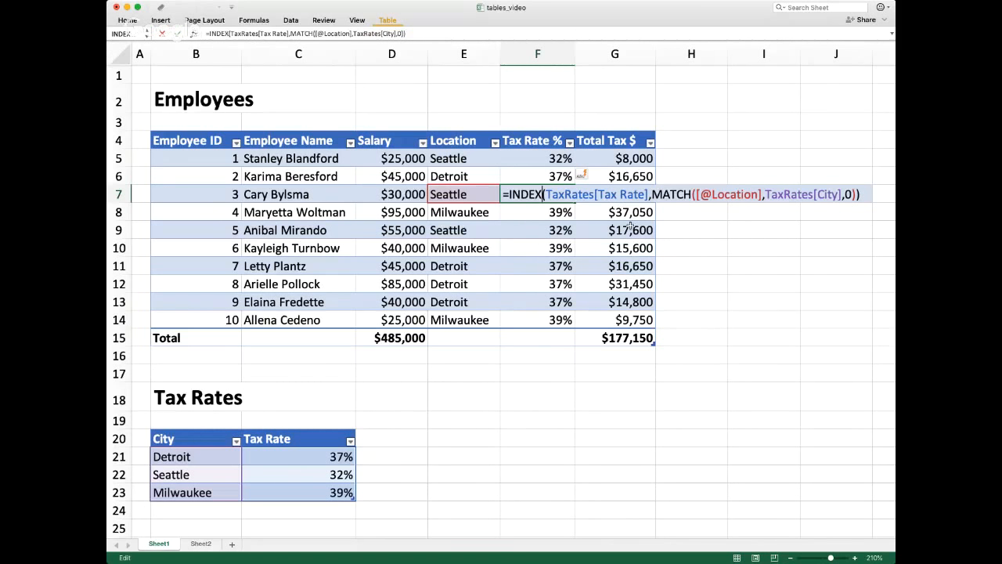
pyautogui.moveTo(522, 195); pyautogui.dragTo(838, 205)
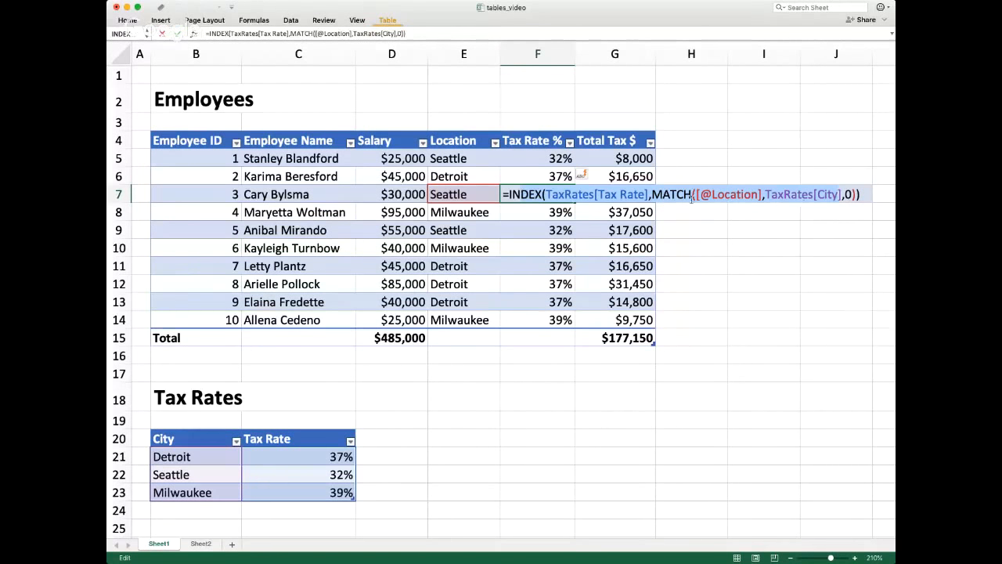
pyautogui.click(566, 196)
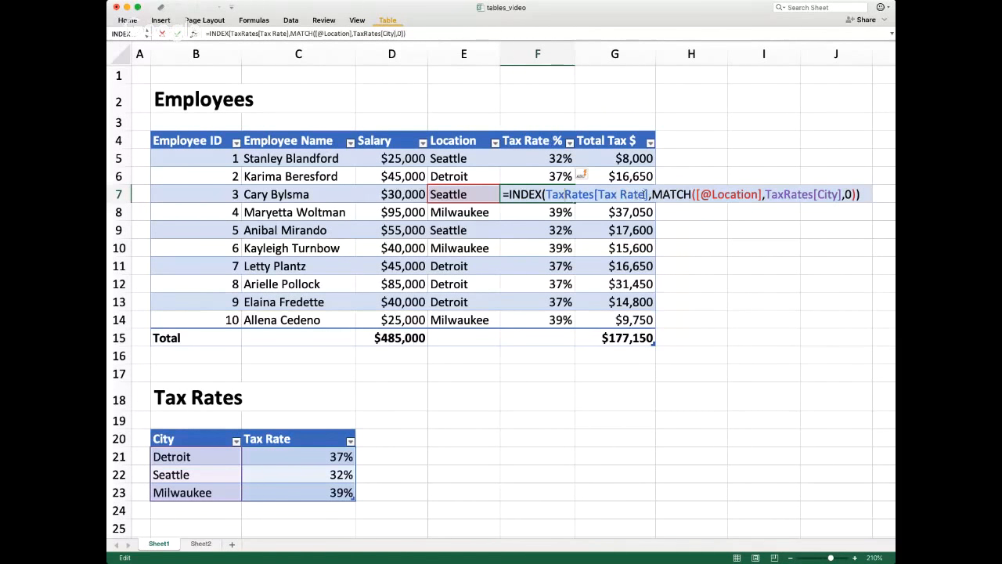
pyautogui.click(643, 196)
pyautogui.click(623, 194)
pyautogui.hscroll(1, 662, 221)
pyautogui.press('Escape')
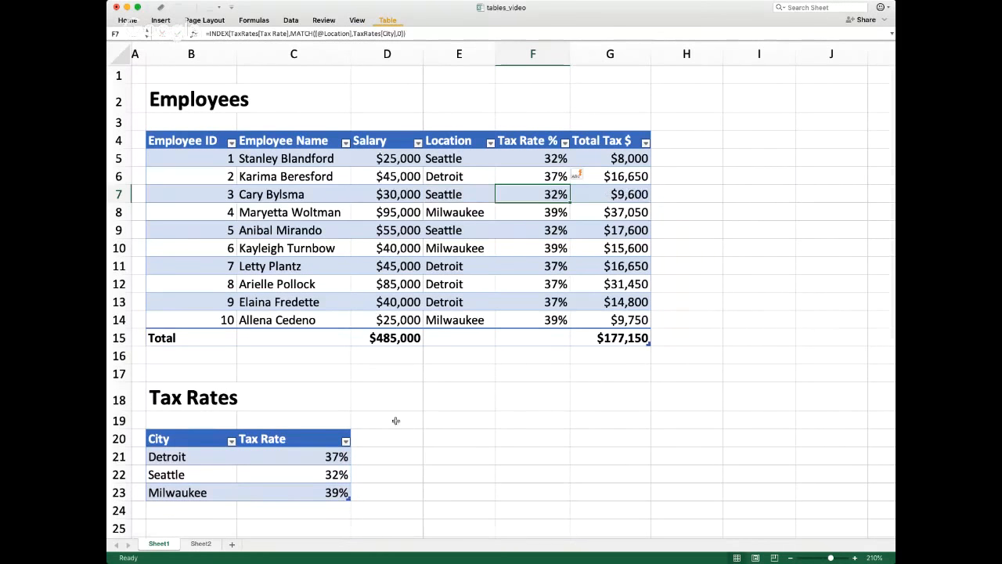
# Examine the INDEX/MATCH formula in F8, including its INDEX function and TaxRates[Tax Rate] array reference
pyautogui.doubleClick(524, 216)
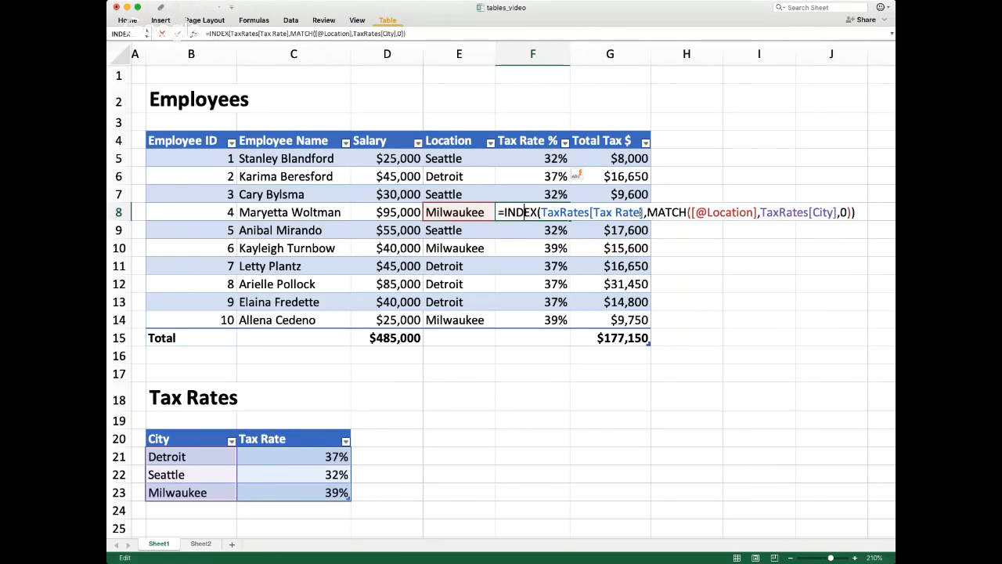
pyautogui.doubleClick(544, 212)
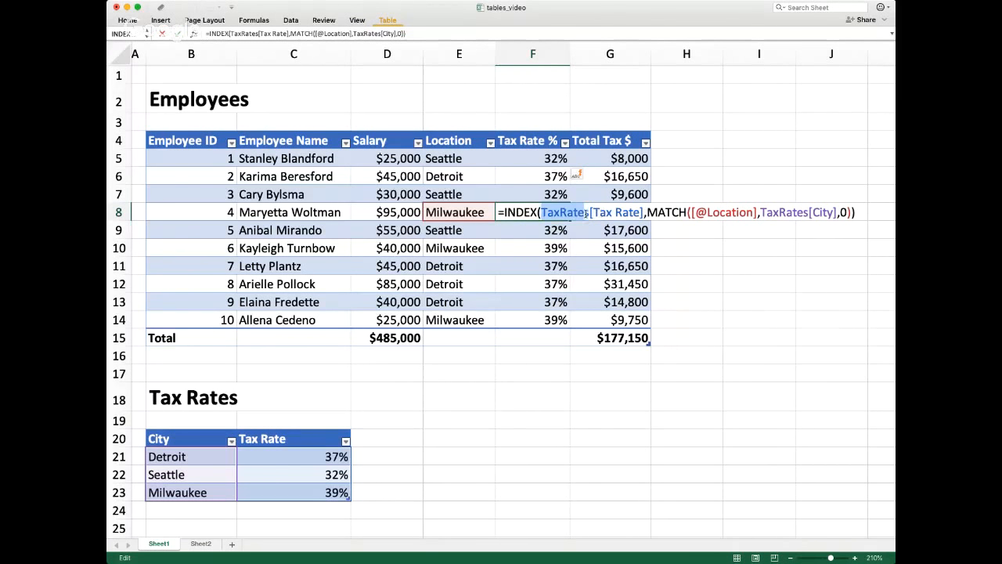
pyautogui.moveTo(589, 212); pyautogui.dragTo(643, 212)
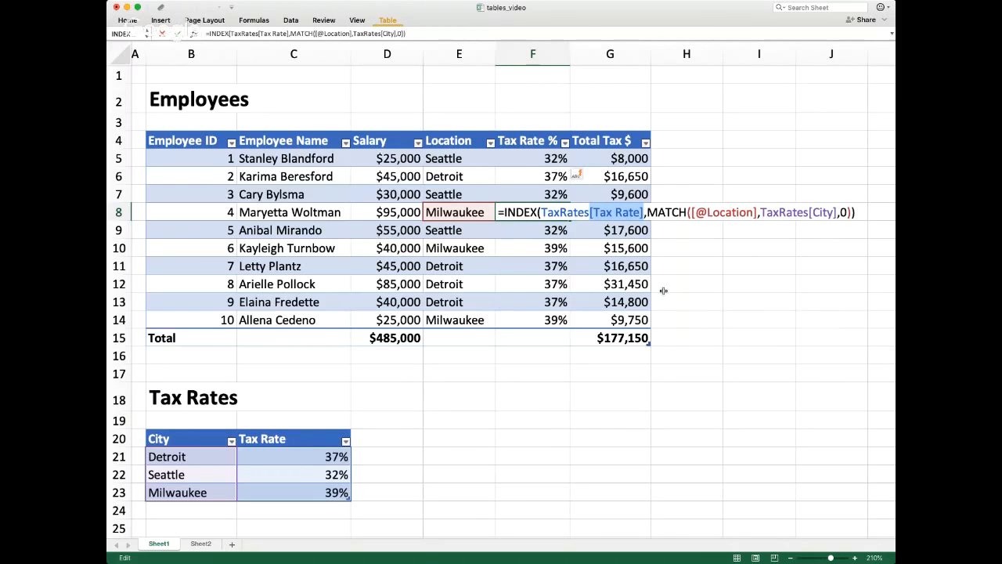
pyautogui.doubleClick(510, 213)
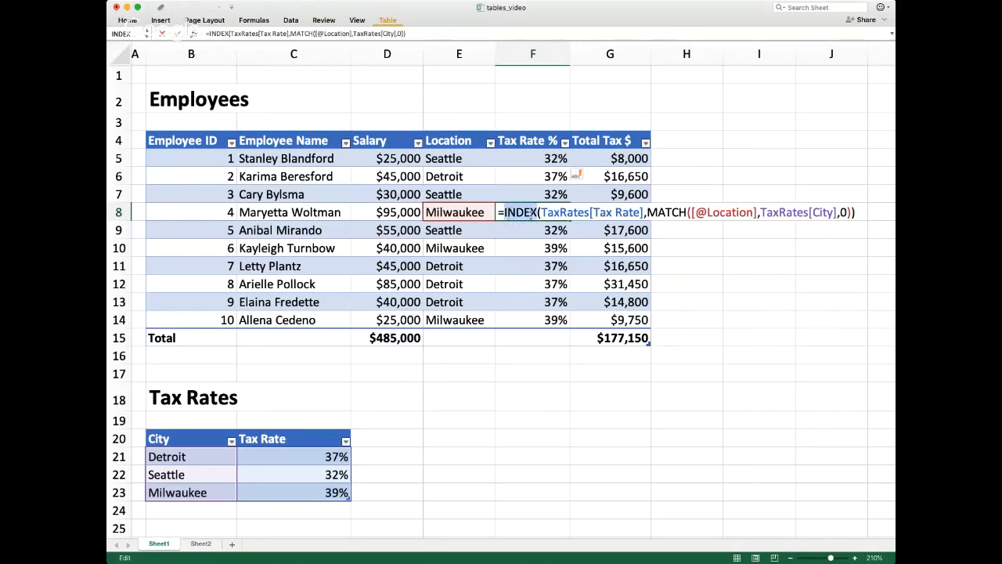
pyautogui.doubleClick(601, 212)
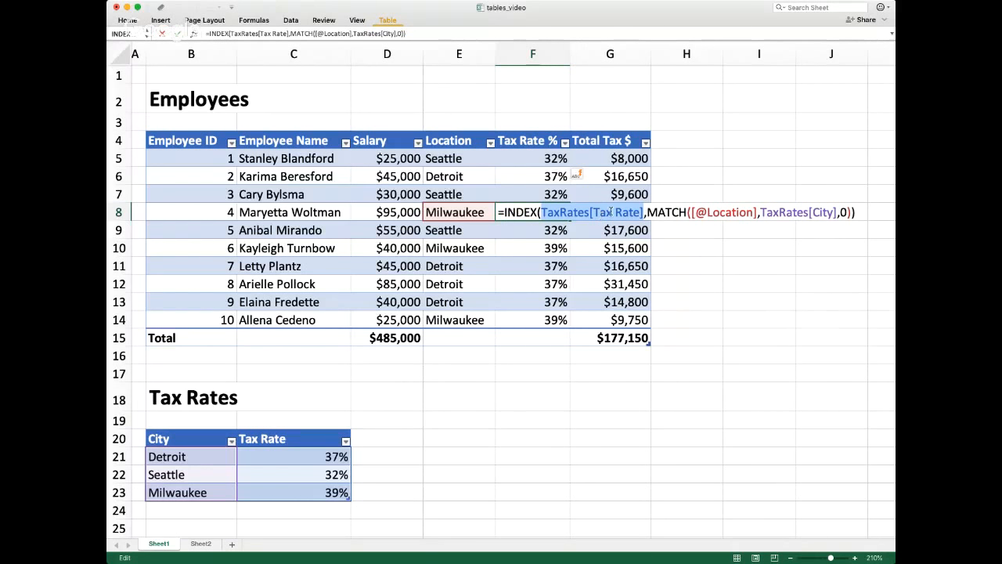
pyautogui.moveTo(498, 212); pyautogui.dragTo(872, 209)
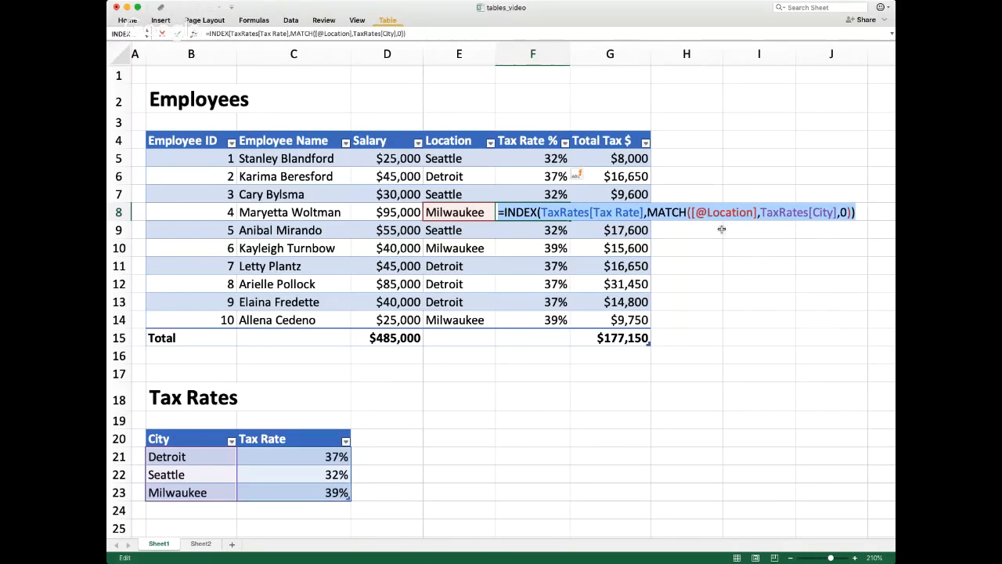
# Switch to the PROD AI Testing document in Coda and look over its Employees and Tax Rates tables
pyautogui.press('super+Tab')
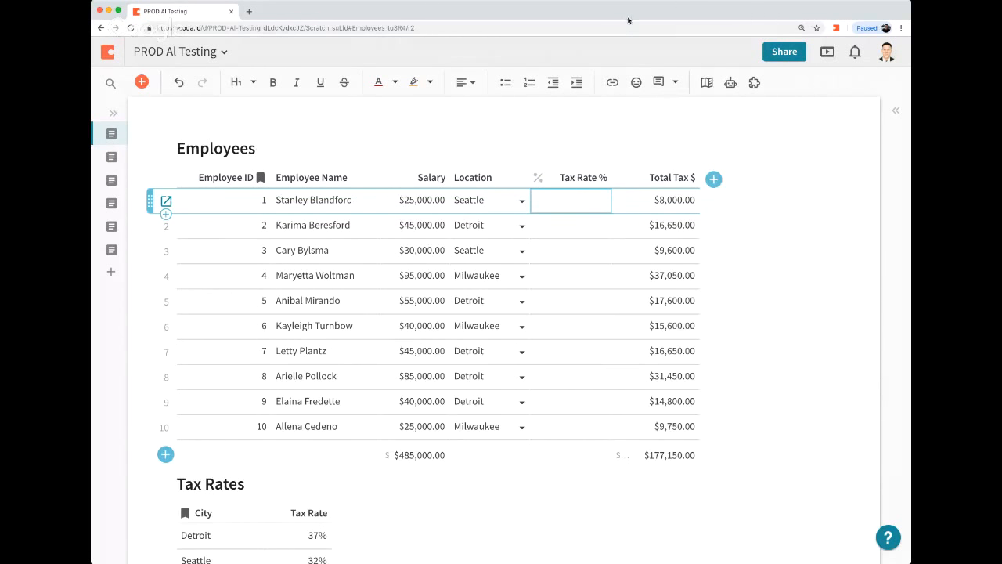
pyautogui.click(325, 275)
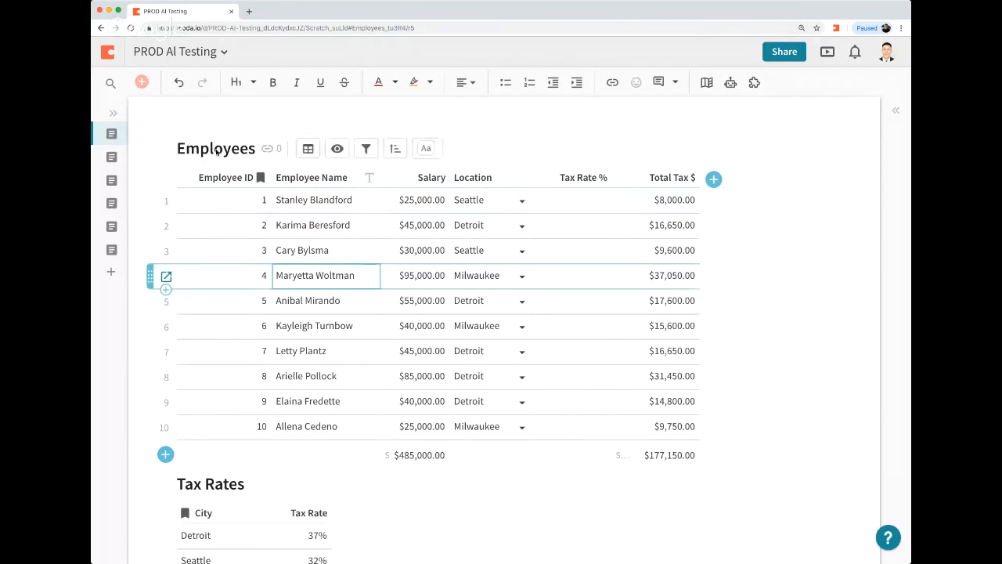
pyautogui.scroll(-2, 357, 352)
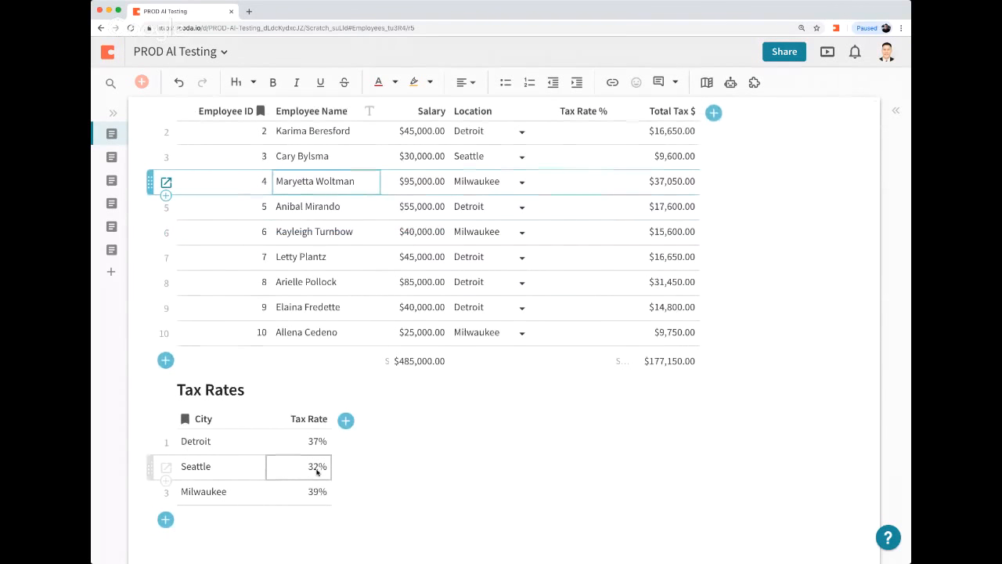
pyautogui.scroll(2, 317, 469)
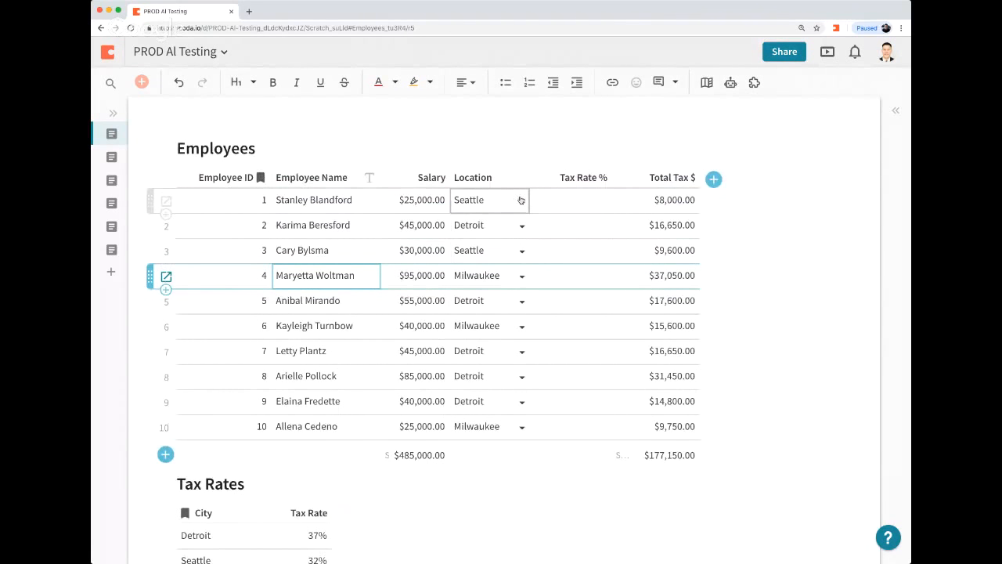
# Examine the Location column's Lookup from table format and the city options it offers in the first employee row
pyautogui.click(485, 178)
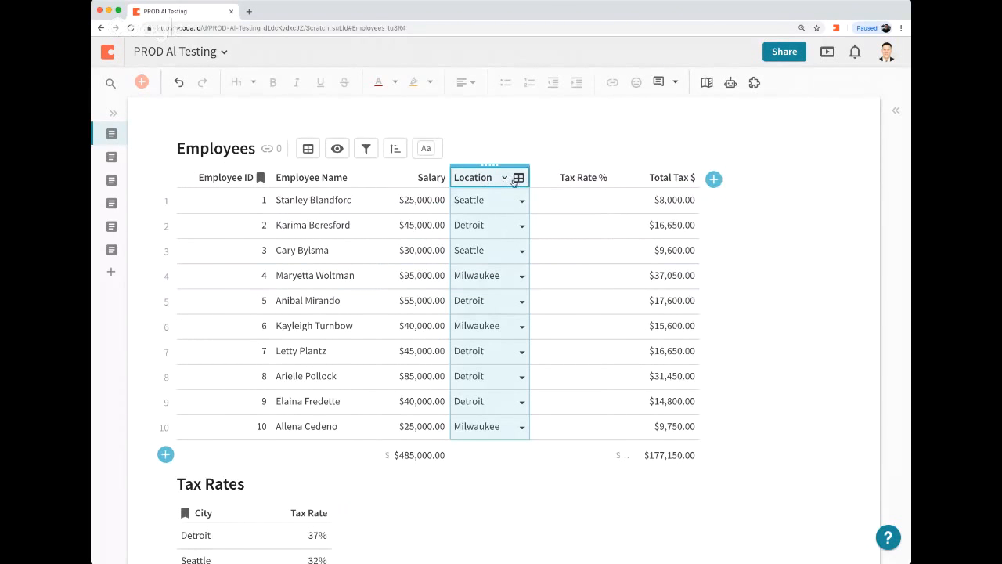
pyautogui.click(519, 178)
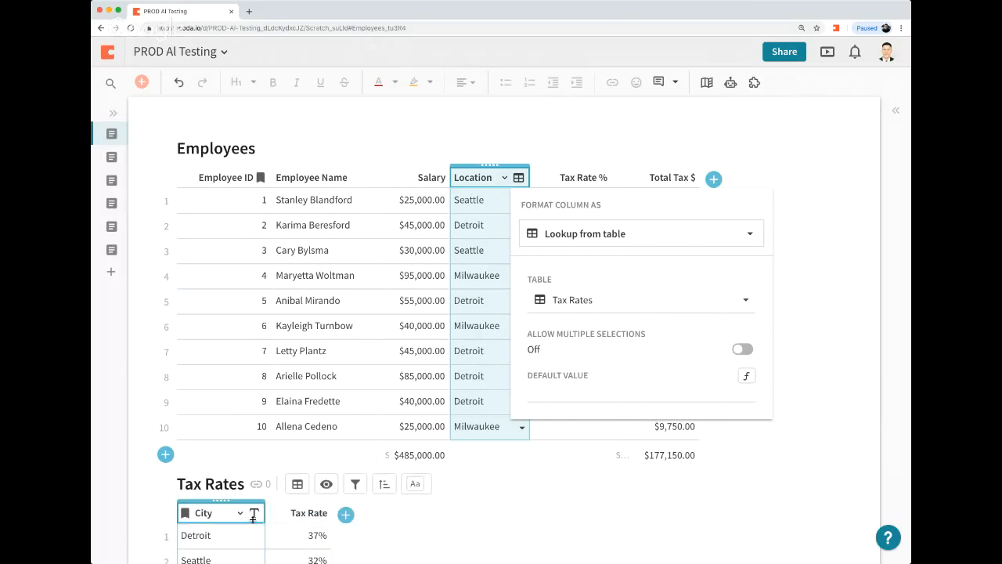
pyautogui.click(460, 225)
pyautogui.scroll(-2, 517, 208)
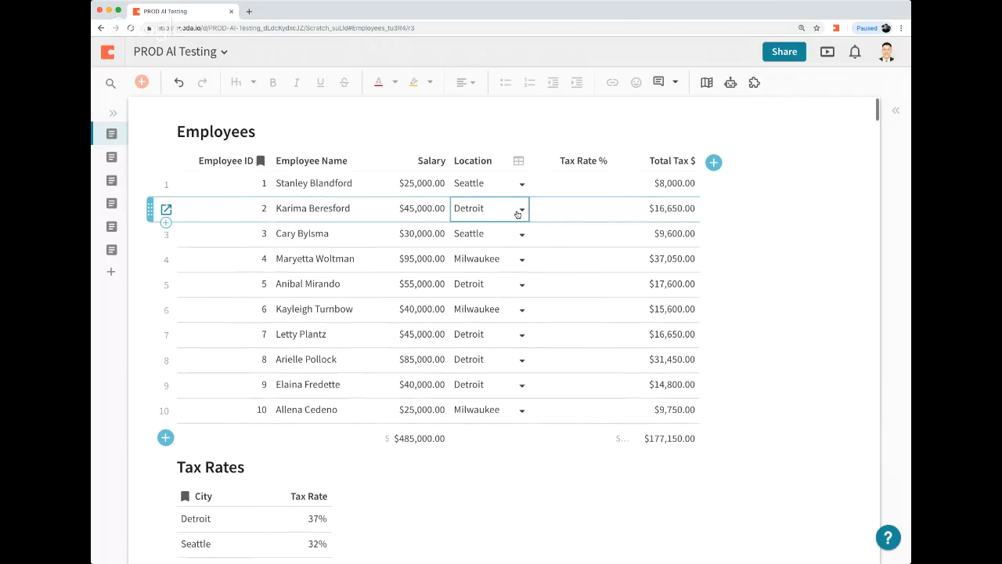
pyautogui.click(521, 174)
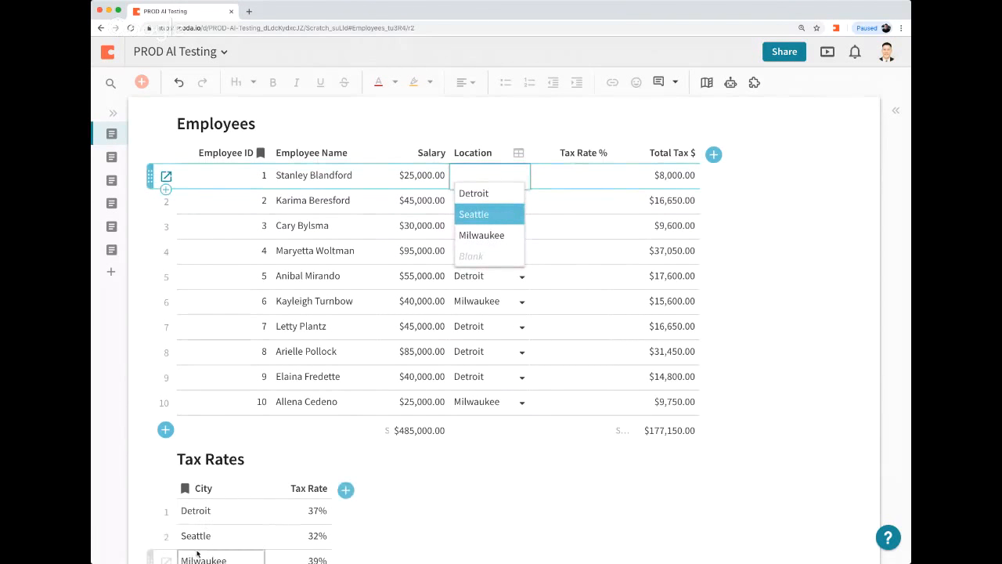
pyautogui.press('Return')
pyautogui.click(519, 275)
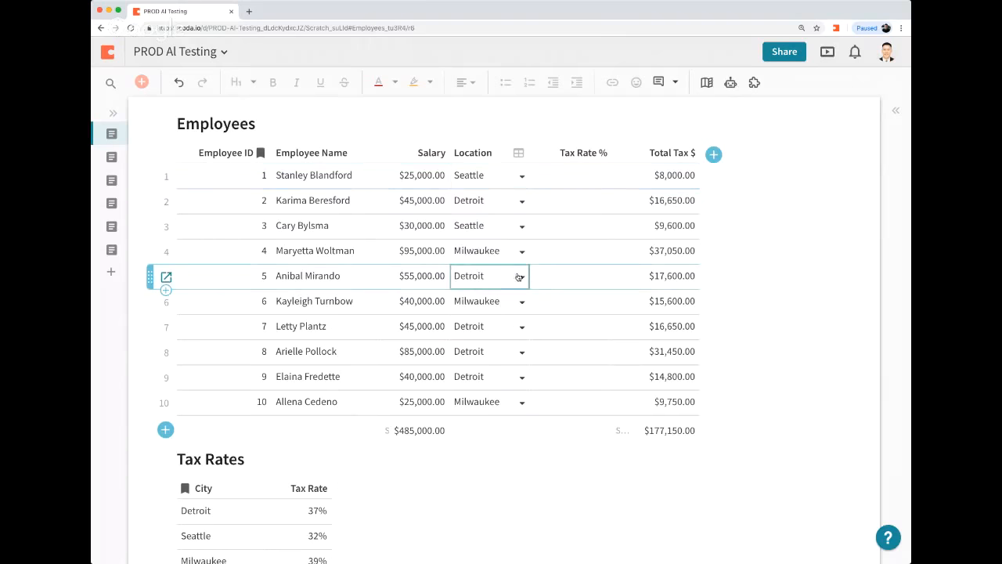
pyautogui.press('Escape')
# Add a Pittsburgh row with a 36% tax rate to the Tax Rates table
pyautogui.scroll(-2, 373, 465)
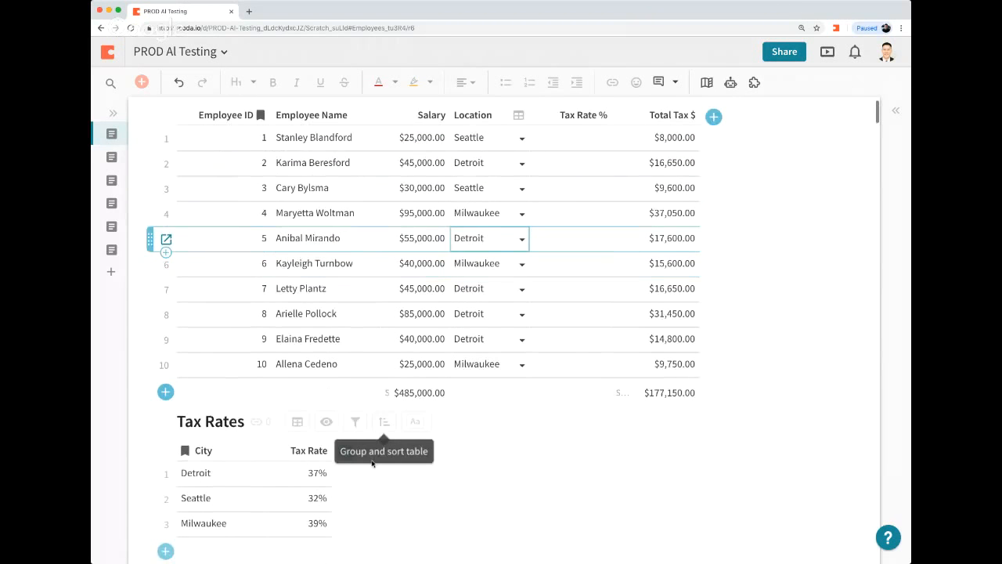
pyautogui.click(205, 523)
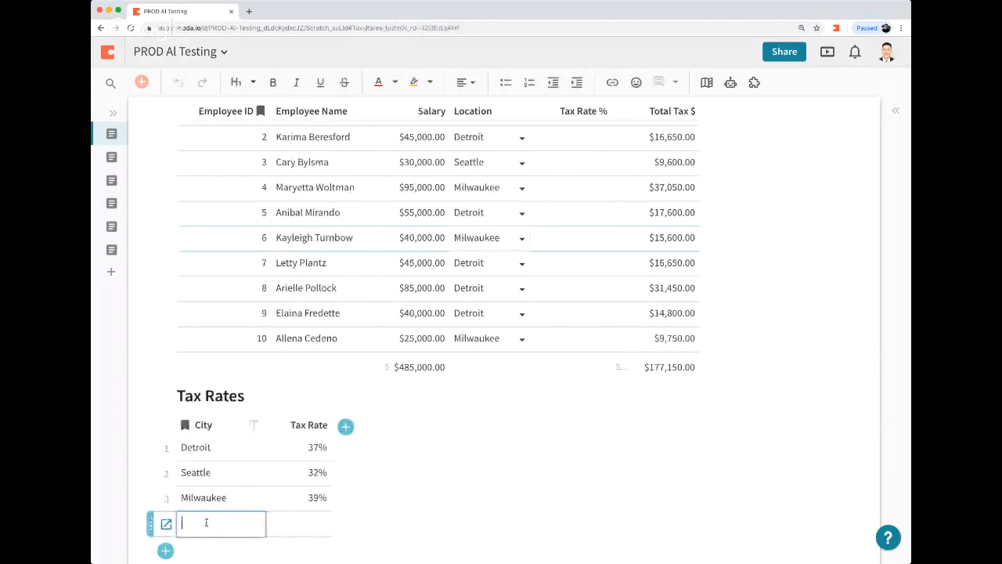
pyautogui.write('Pittsb')
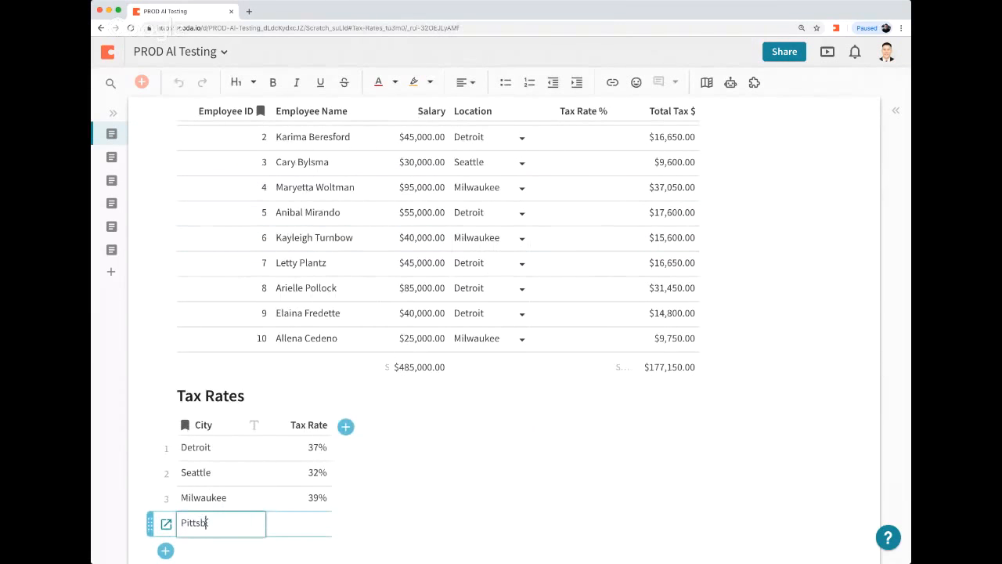
pyautogui.write('urgh')
pyautogui.press('Tab')
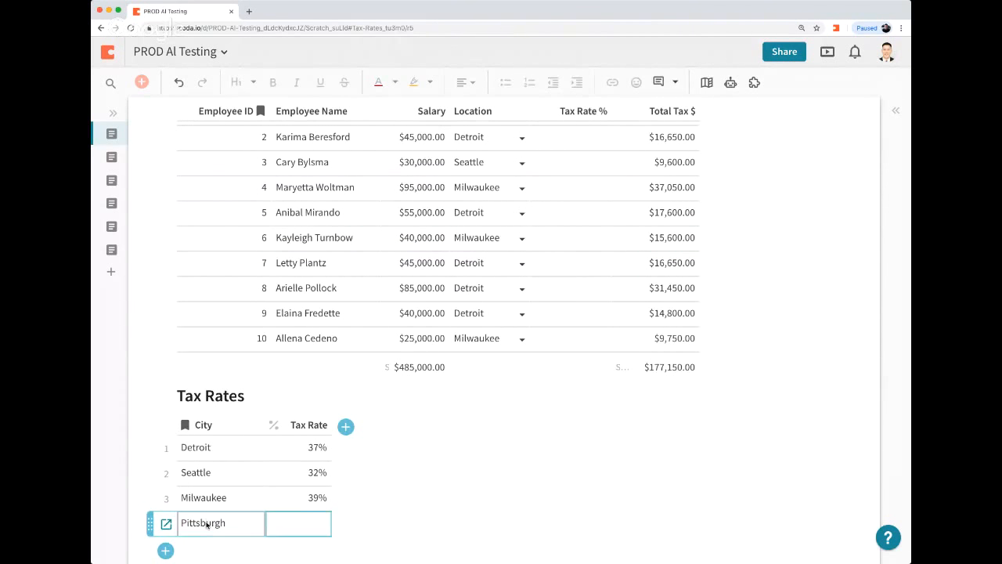
pyautogui.write('36')
pyautogui.click(207, 523)
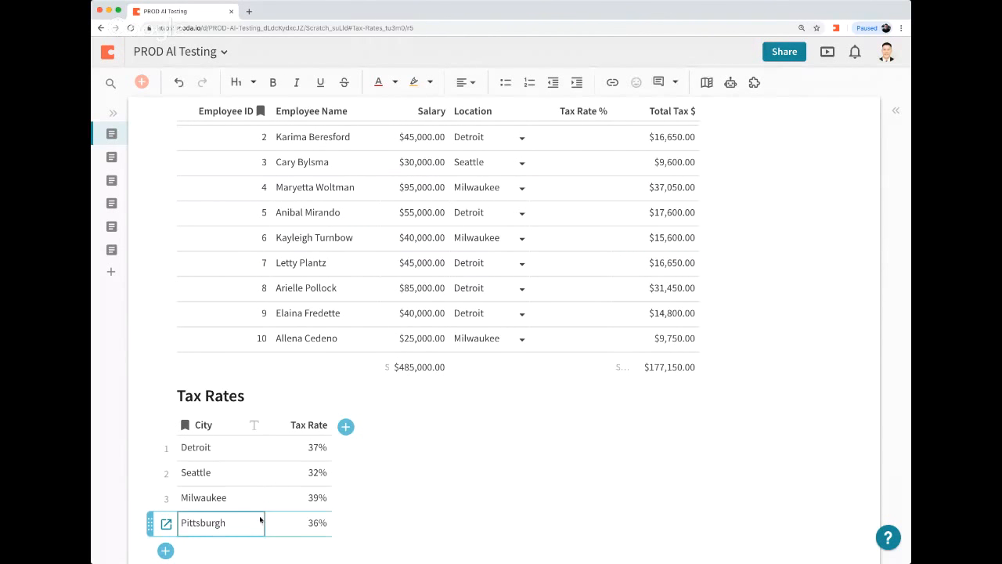
# Check the Location options in the first employee row for Pittsburgh and compare them with the Tax Rates table
pyautogui.scroll(2, 396, 329)
pyautogui.click(521, 201)
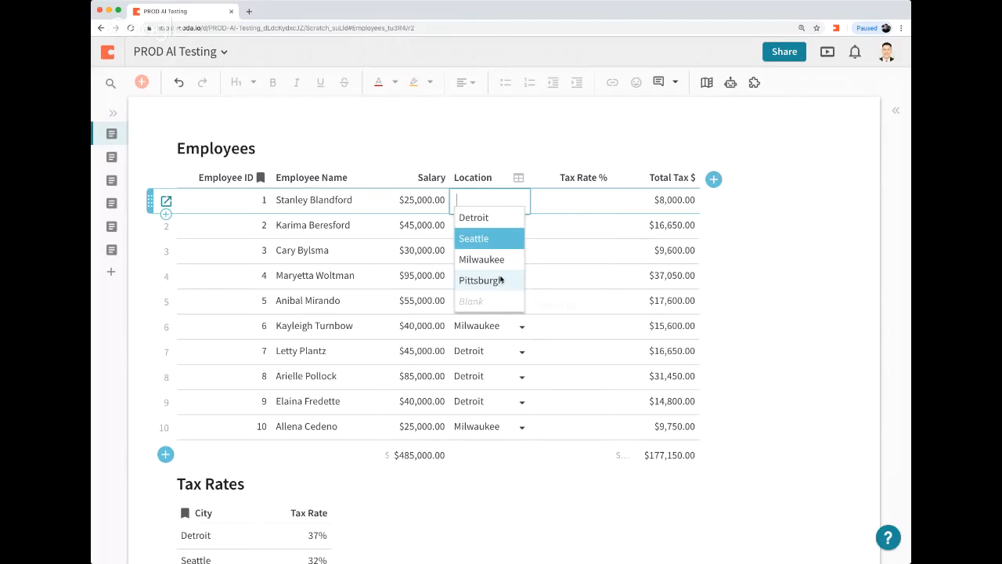
pyautogui.press('Return')
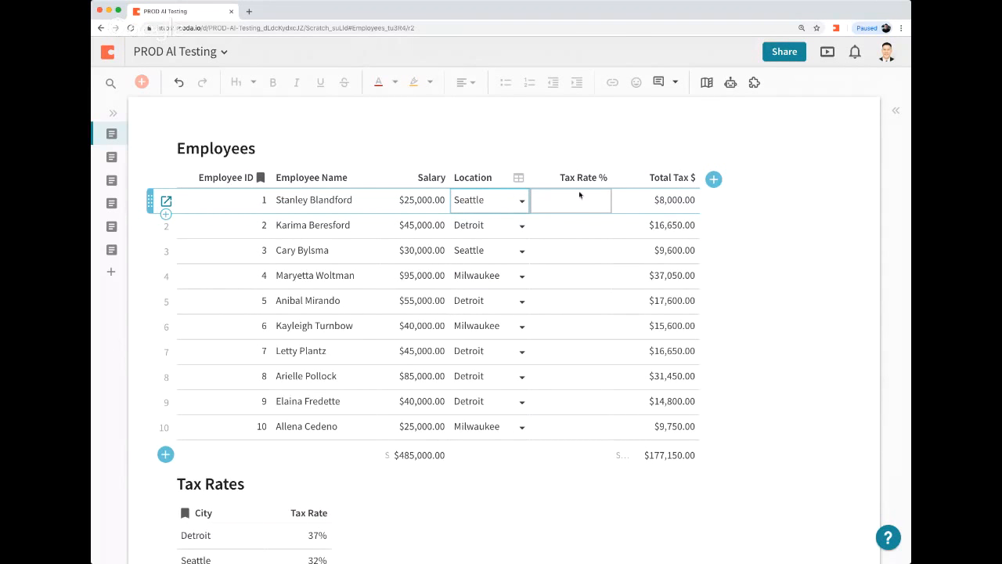
pyautogui.scroll(-2, 588, 202)
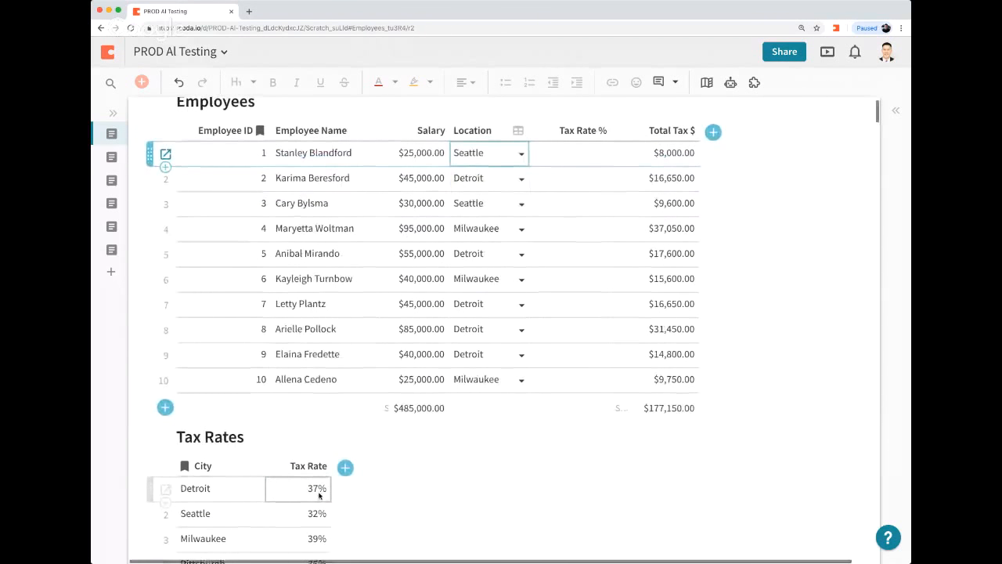
pyautogui.scroll(-2, 319, 494)
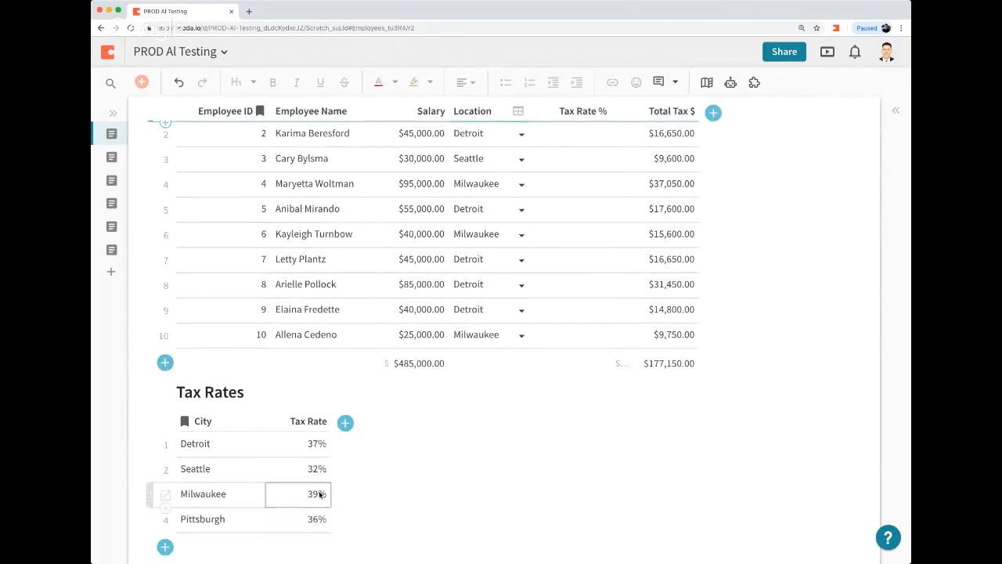
# Give the Tax Rate % column of the Employees table the formula =Location.[Tax Rate]
pyautogui.scroll(4, 507, 452)
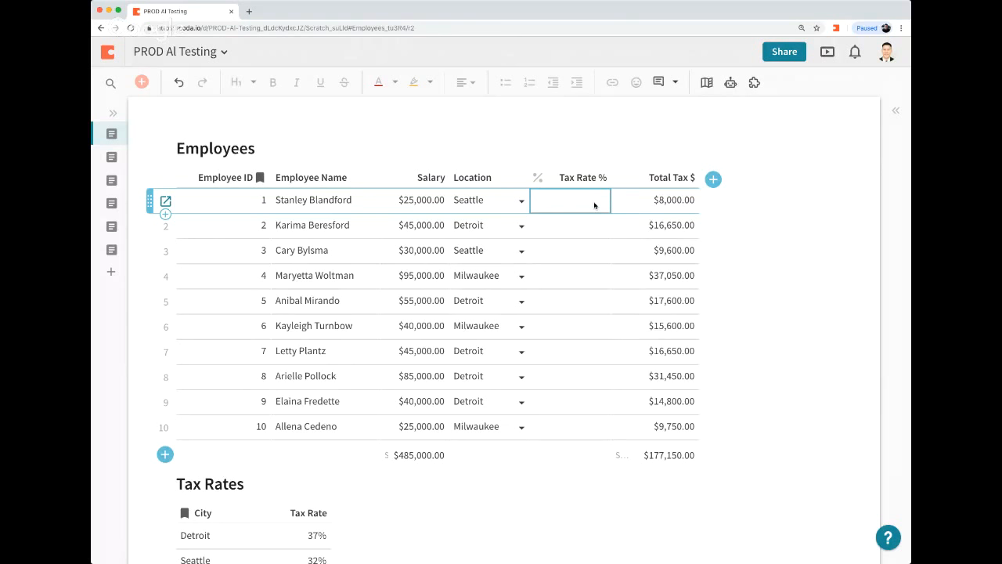
pyautogui.write('=')
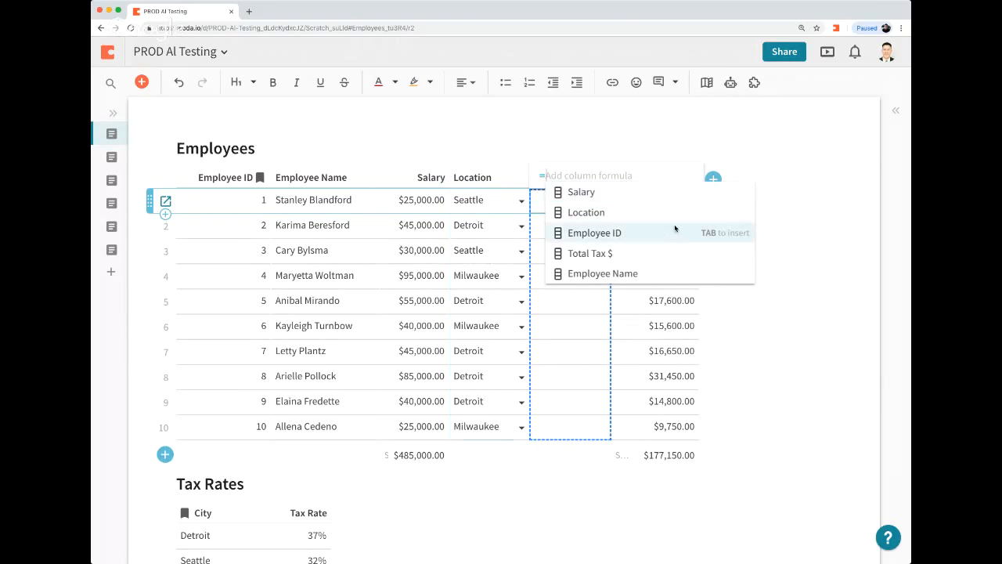
pyautogui.click(579, 214)
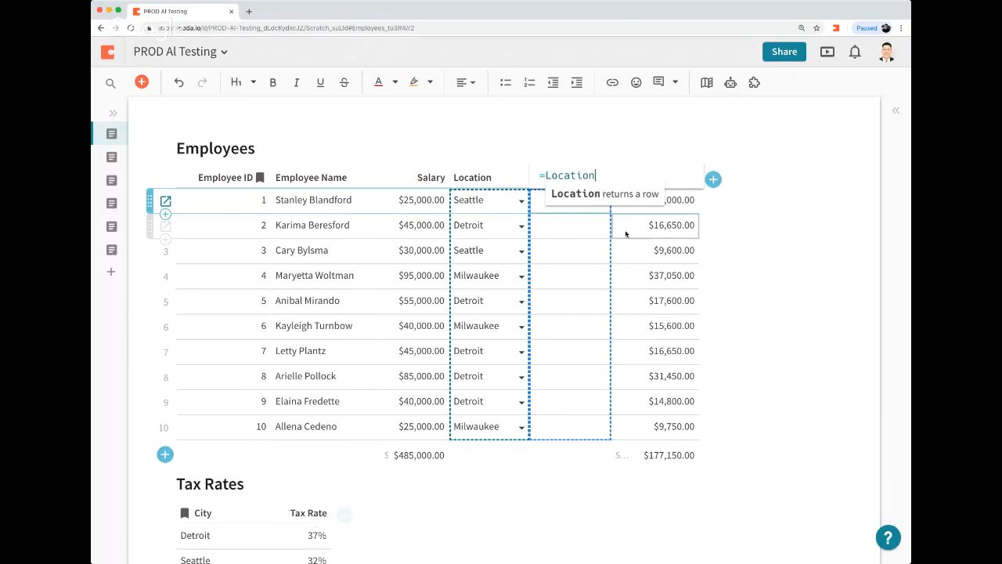
pyautogui.write('.City')
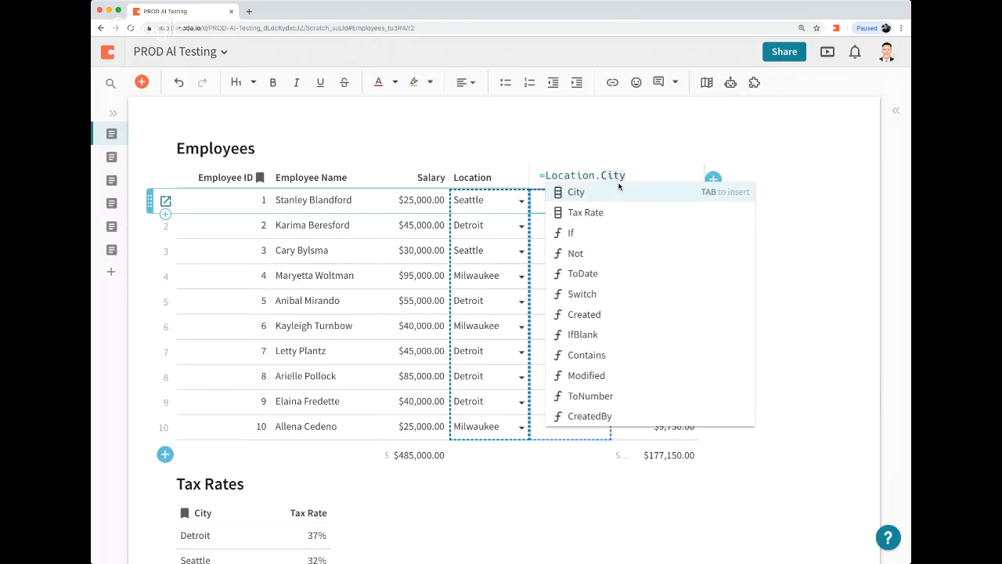
pyautogui.press('Down')
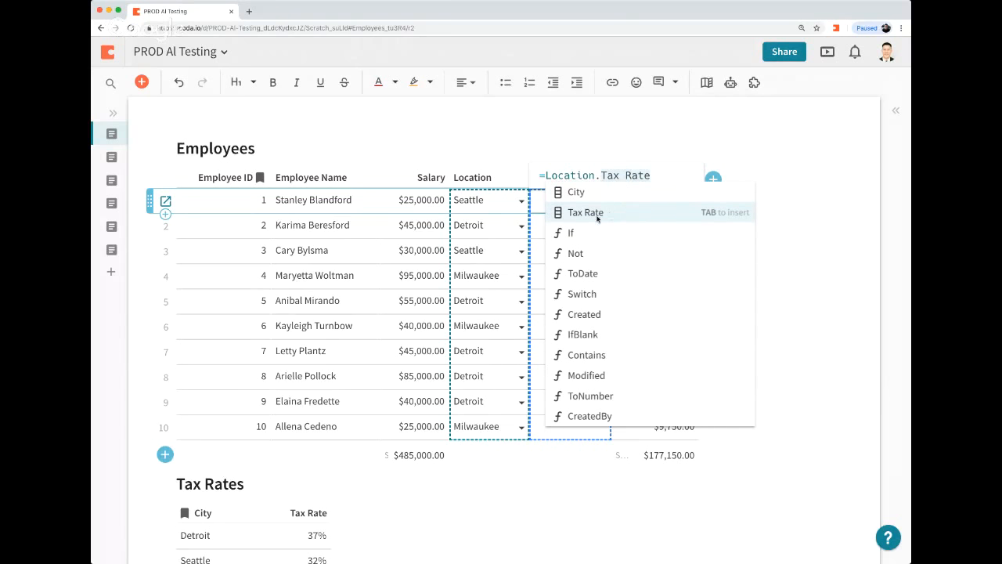
pyautogui.press('Down')
pyautogui.press('Down')
pyautogui.press('Down')
pyautogui.press('Down')
pyautogui.press('Down')
pyautogui.press('Down')
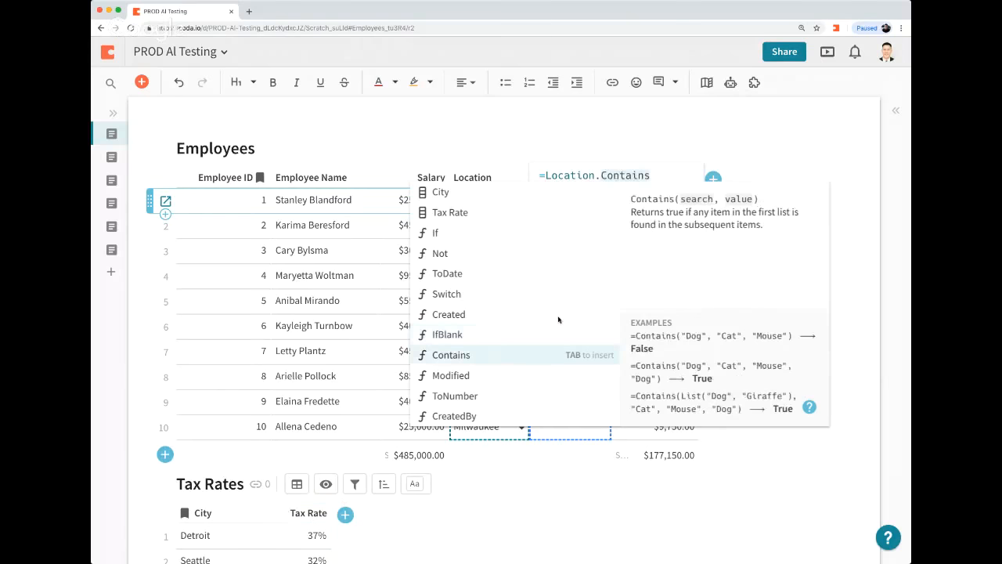
pyautogui.click(584, 209)
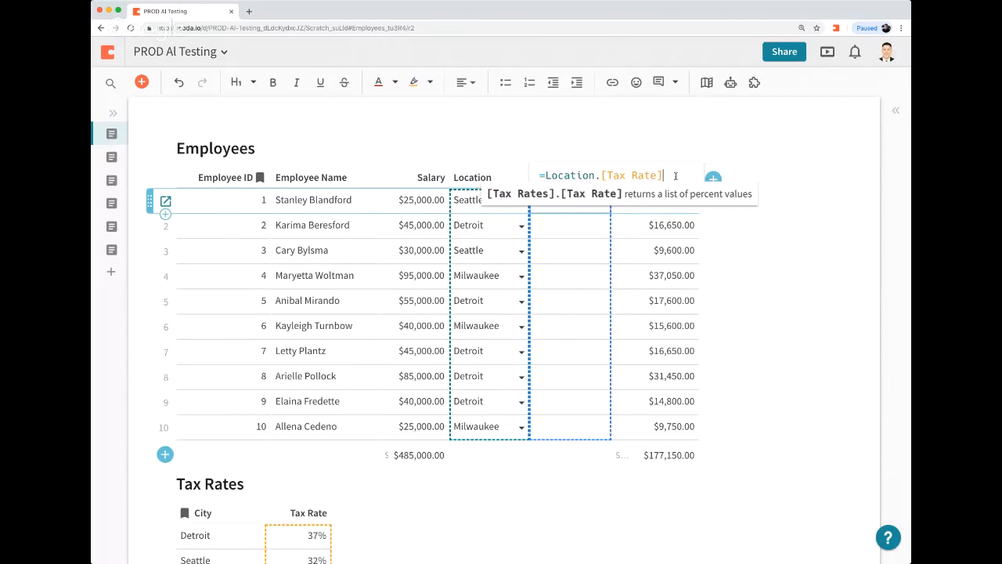
pyautogui.press('Return')
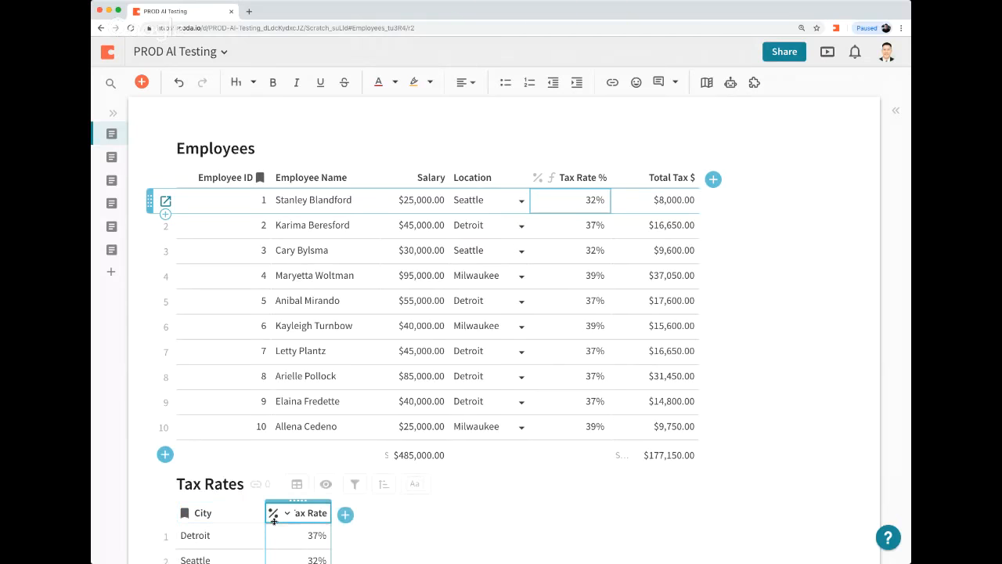
# Add the line "Excel Formula for getting Tax Rate:" above the Employees table and format it as a level 2 heading
pyautogui.doubleClick(560, 207)
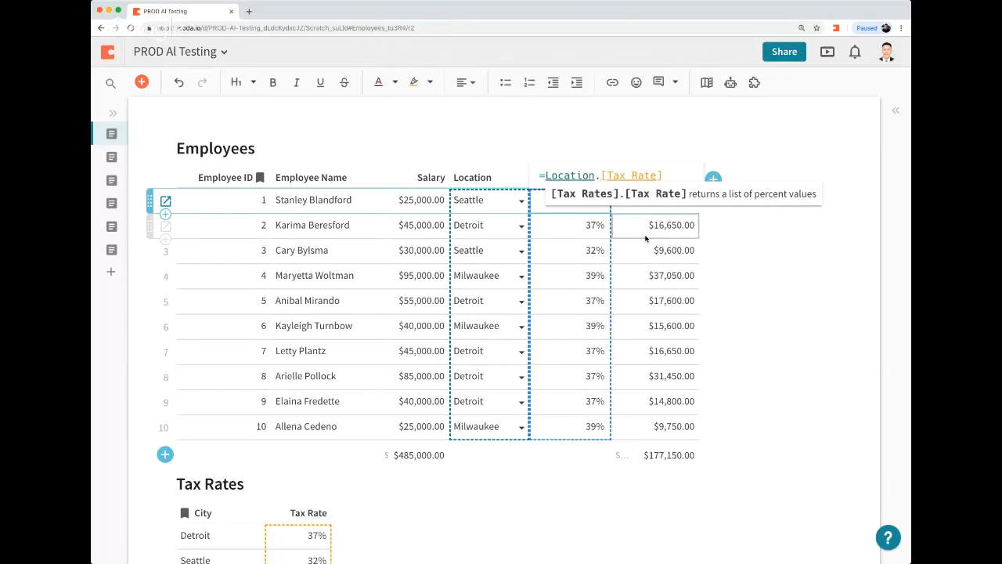
pyautogui.click(376, 127)
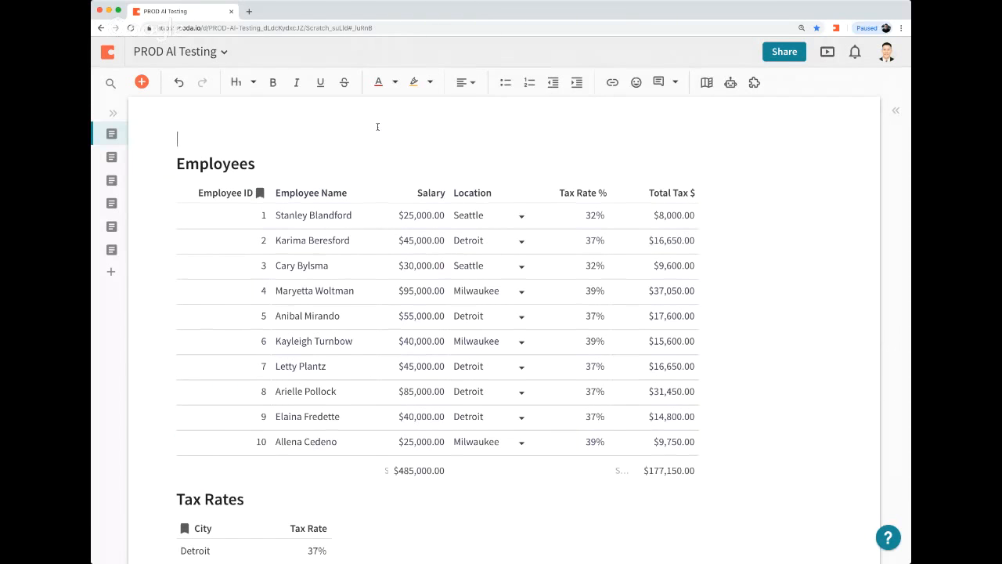
pyautogui.press('Return')
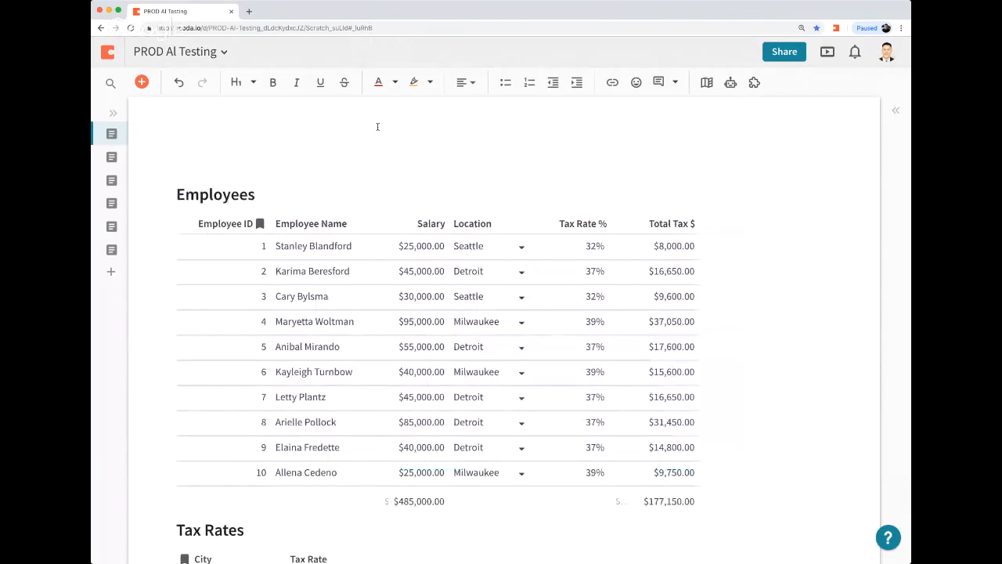
pyautogui.write('Excel ')
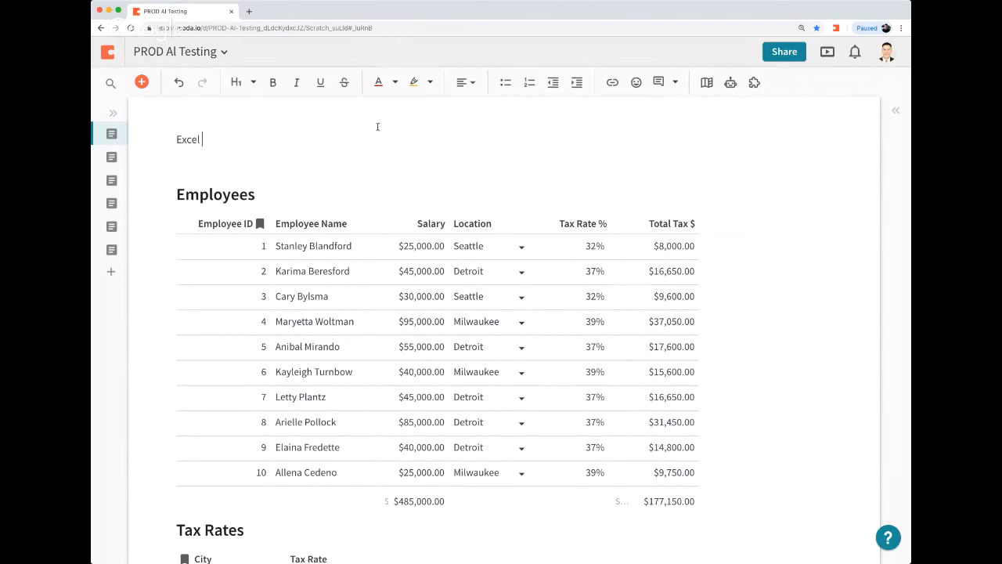
pyautogui.write('Formula for getting Ta')
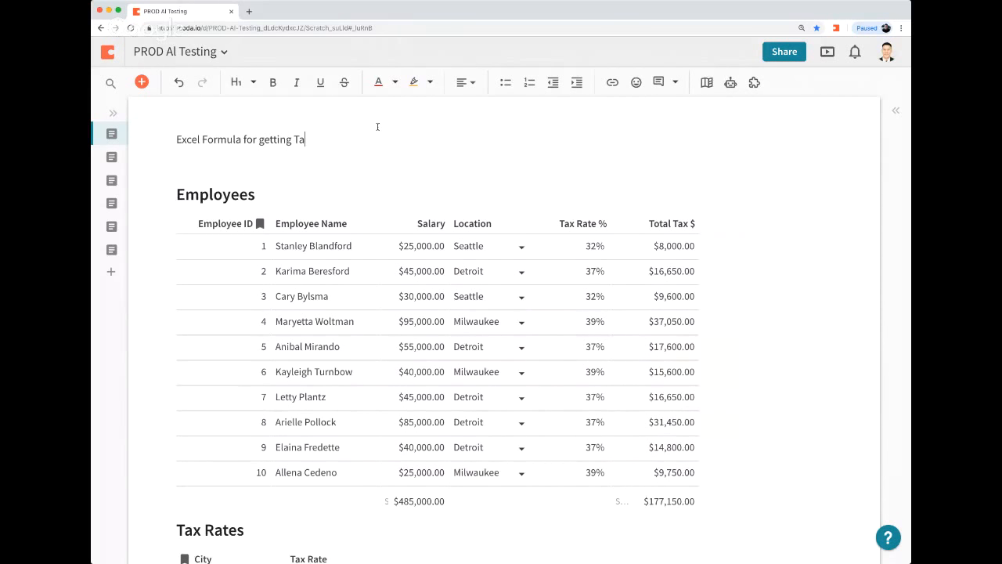
pyautogui.write('x Rate:')
pyautogui.press('shift+super+Left')
pyautogui.press('super+alt+2')
pyautogui.press('Right')
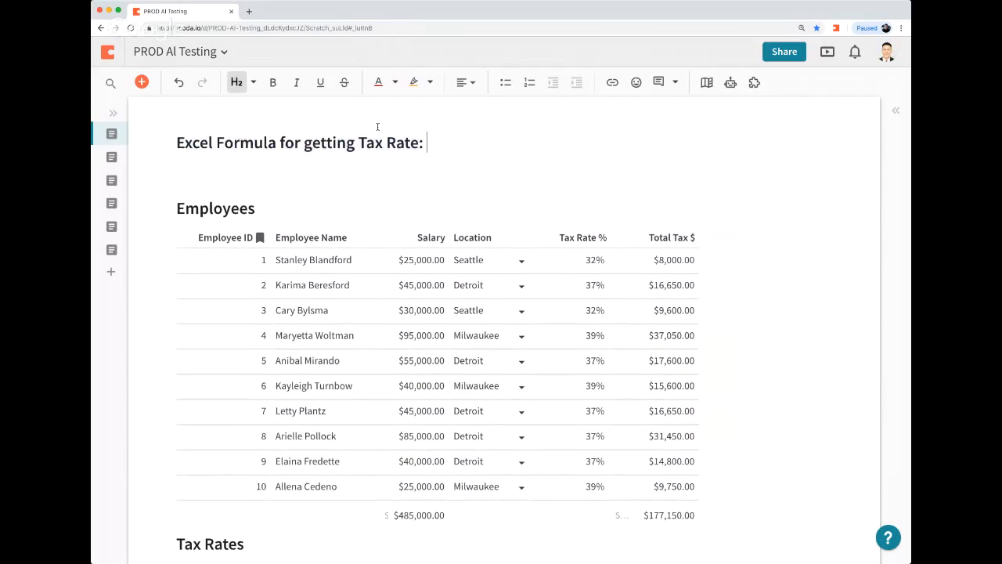
pyautogui.write('=INDEX(TaxRates[Tax Rate],MATCH([@Location],TaxRates[City],0))')
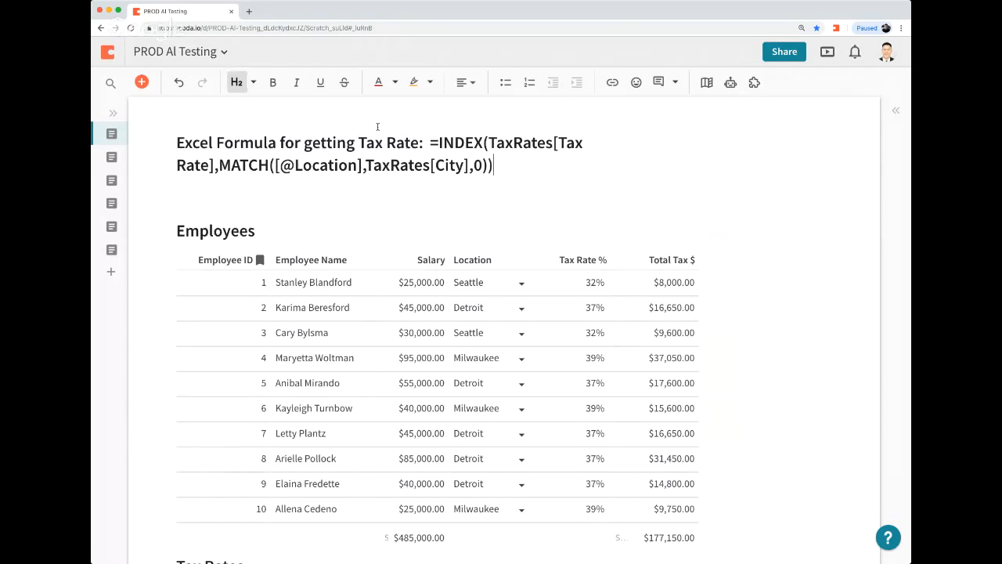
pyautogui.press('Left')
pyautogui.press('super+a')
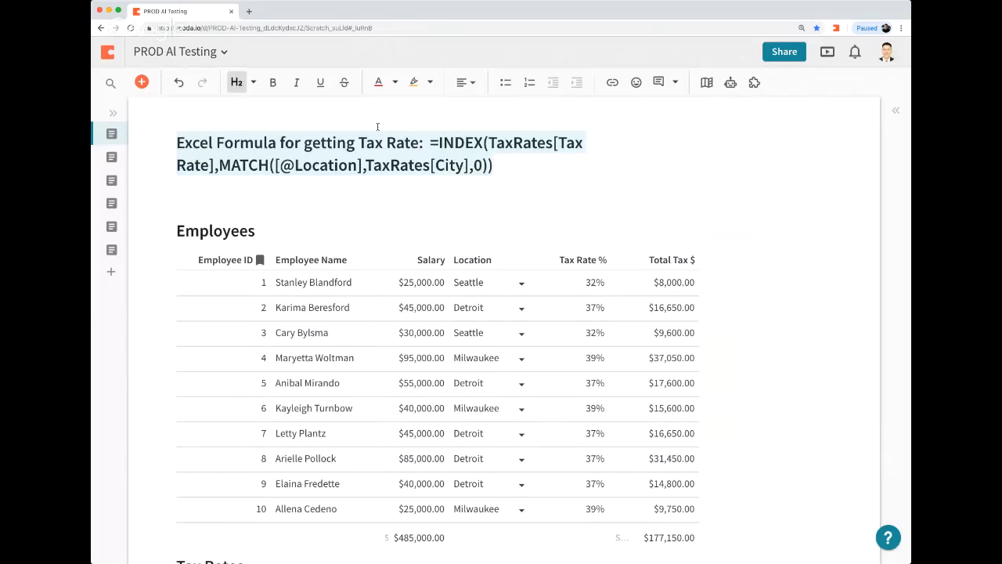
pyautogui.press('alt+super+3')
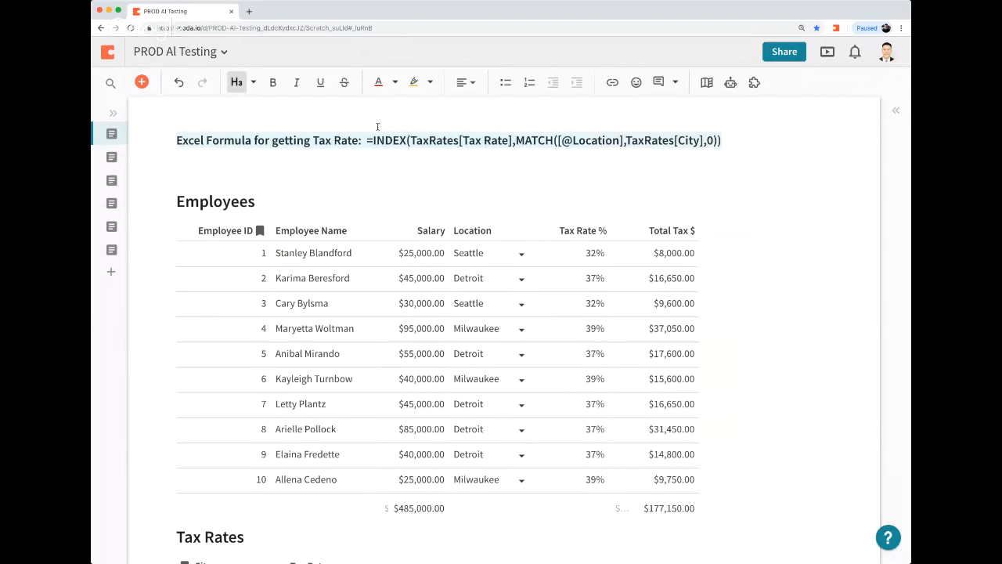
# Compare the Tax Rate % column's formula in the Employees table with the Excel INDEX/MATCH formula in the heading
pyautogui.doubleClick(578, 260)
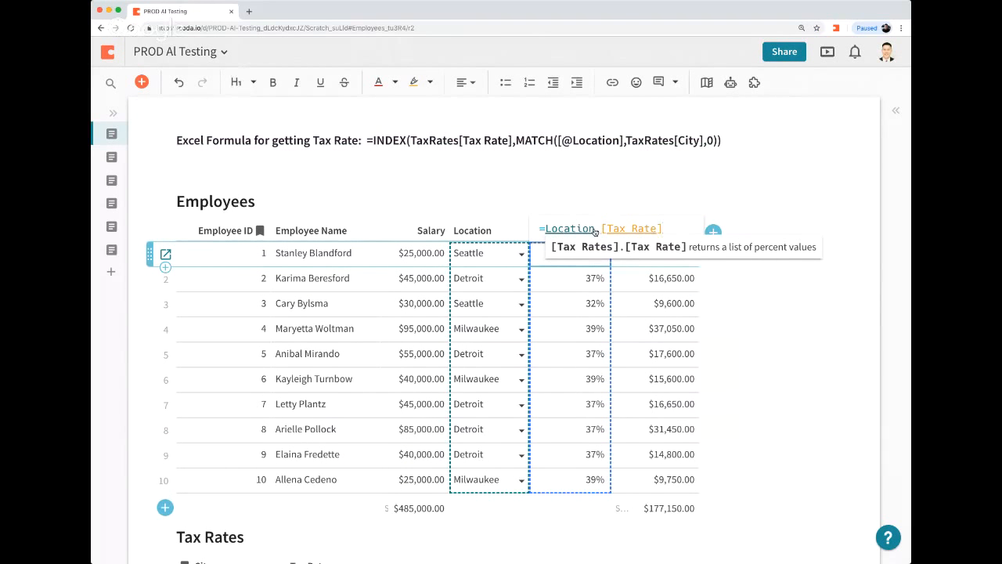
pyautogui.scroll(-2, 385, 425)
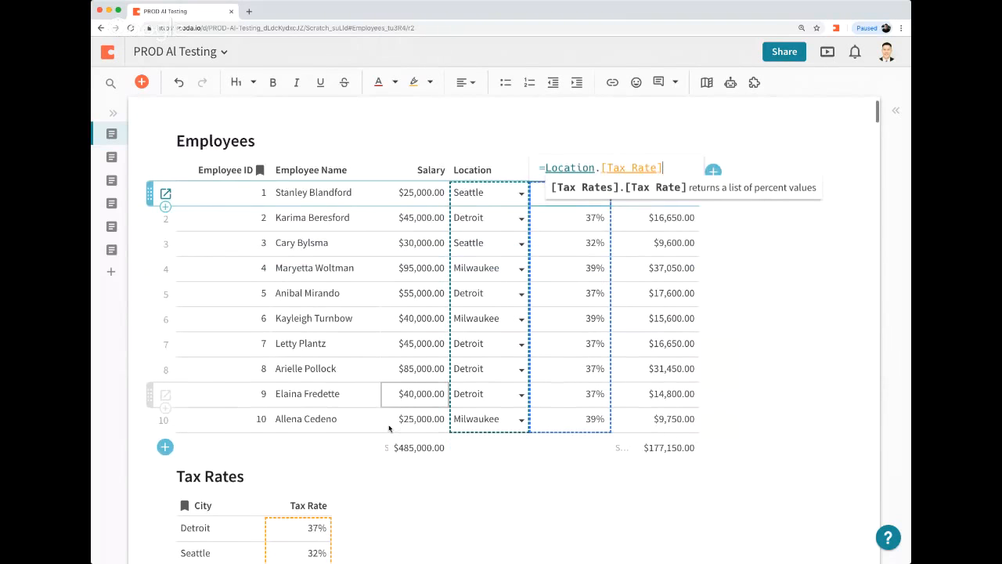
pyautogui.scroll(2, 344, 501)
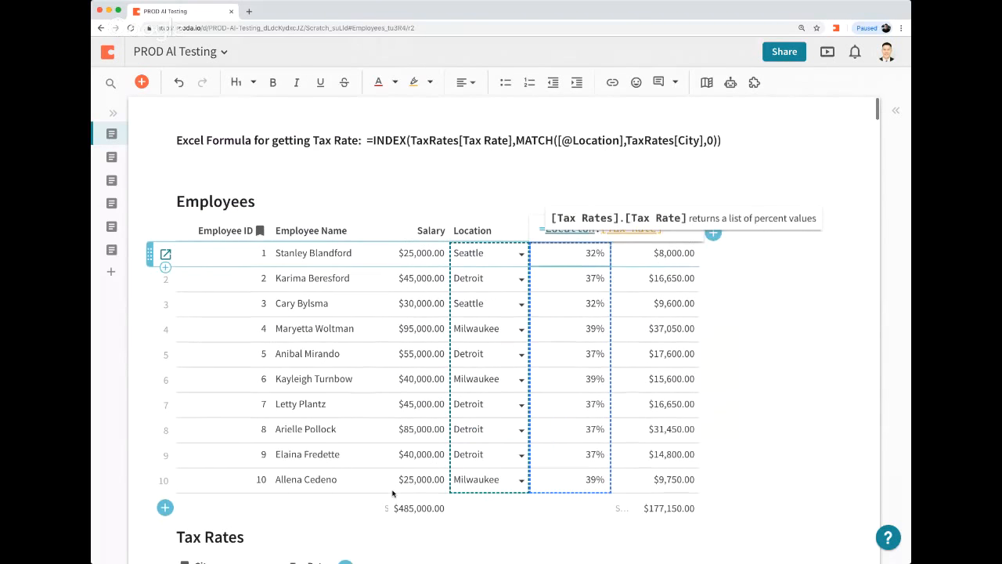
pyautogui.click(398, 149)
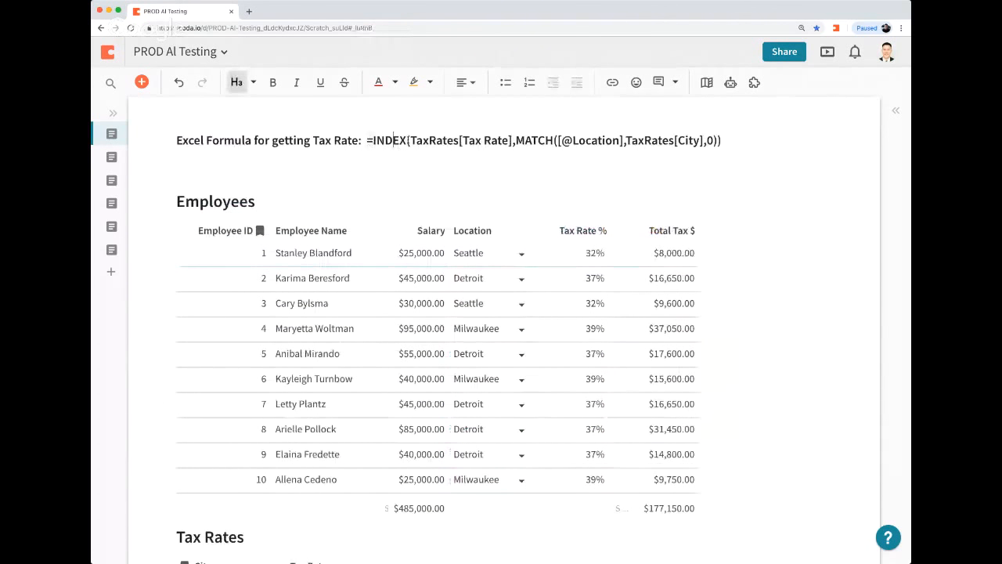
pyautogui.moveTo(515, 143); pyautogui.dragTo(722, 141)
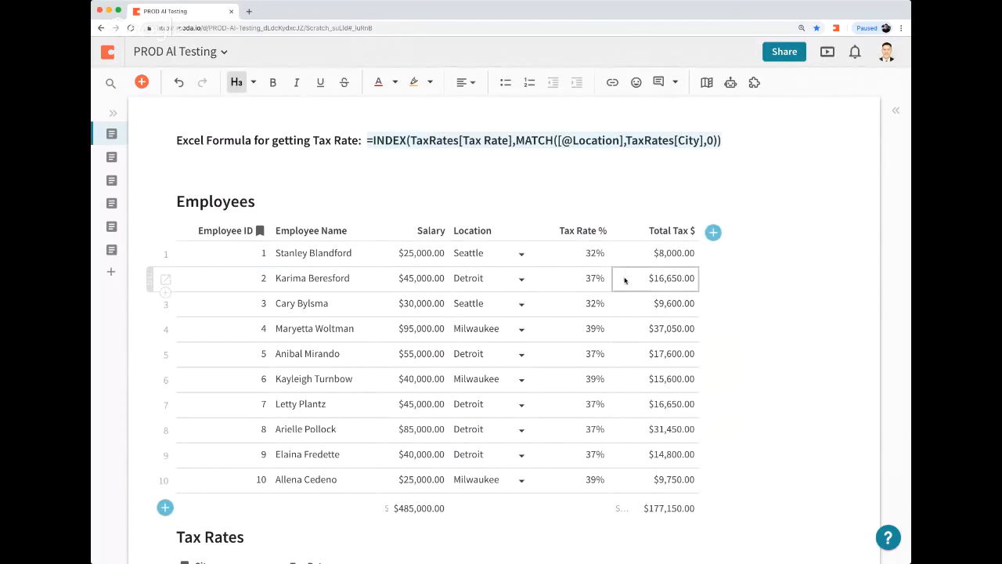
pyautogui.click(710, 160)
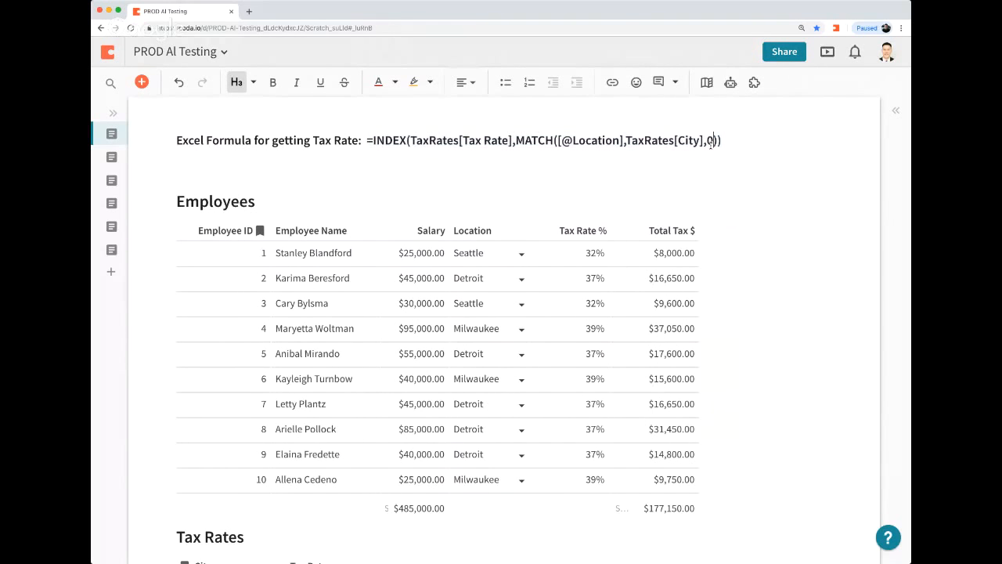
pyautogui.click(593, 251)
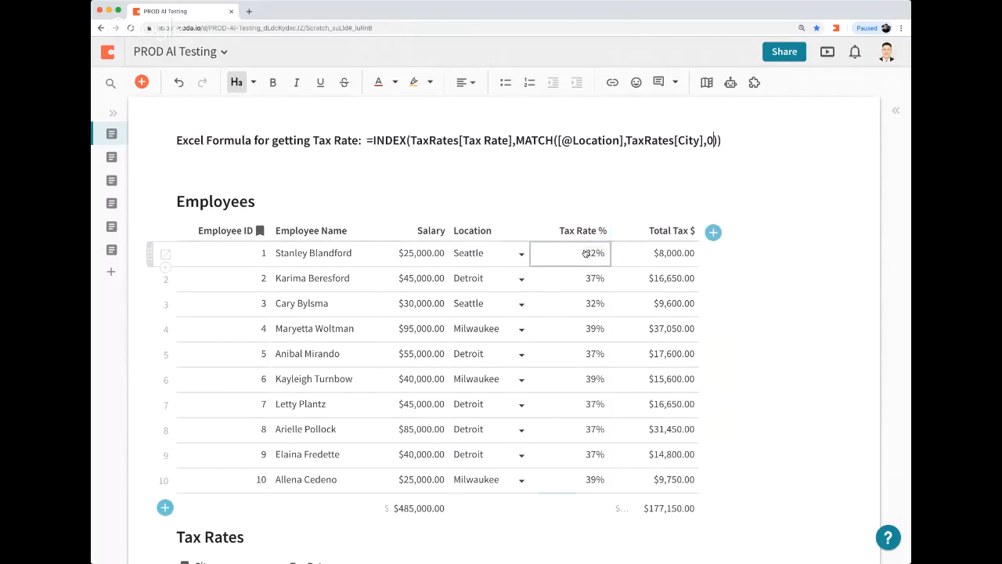
pyautogui.doubleClick(593, 251)
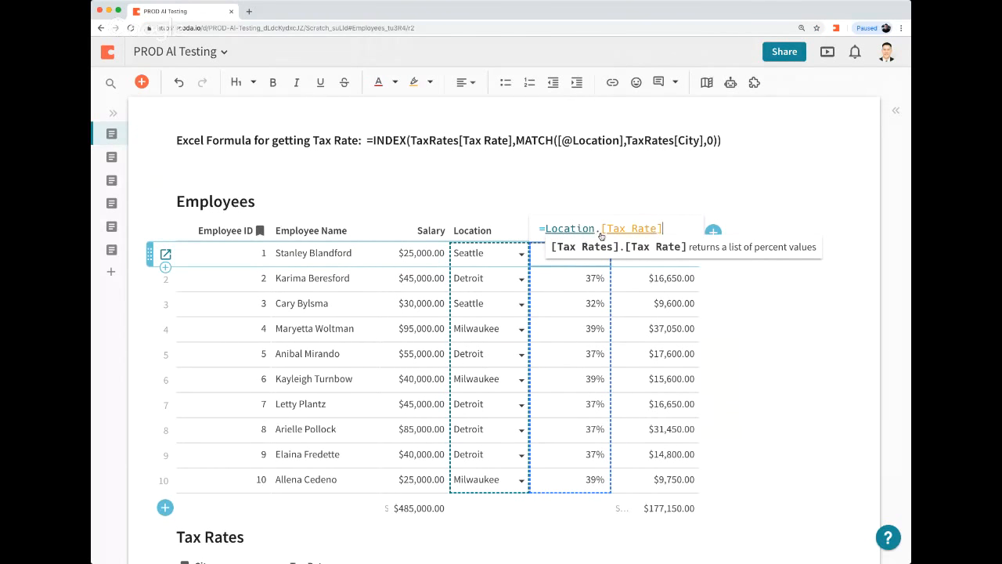
pyautogui.click(368, 140)
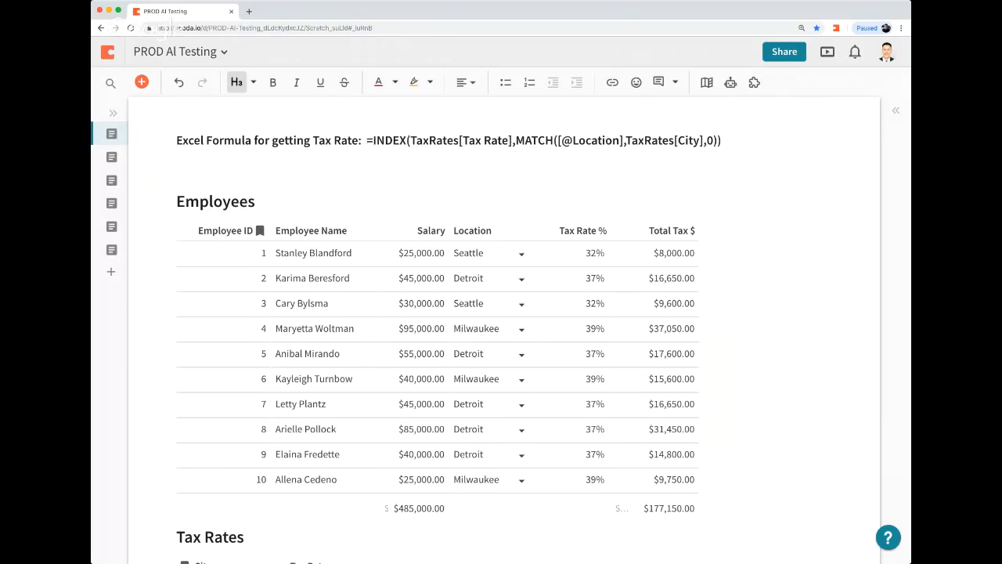
pyautogui.press('super+Tab')
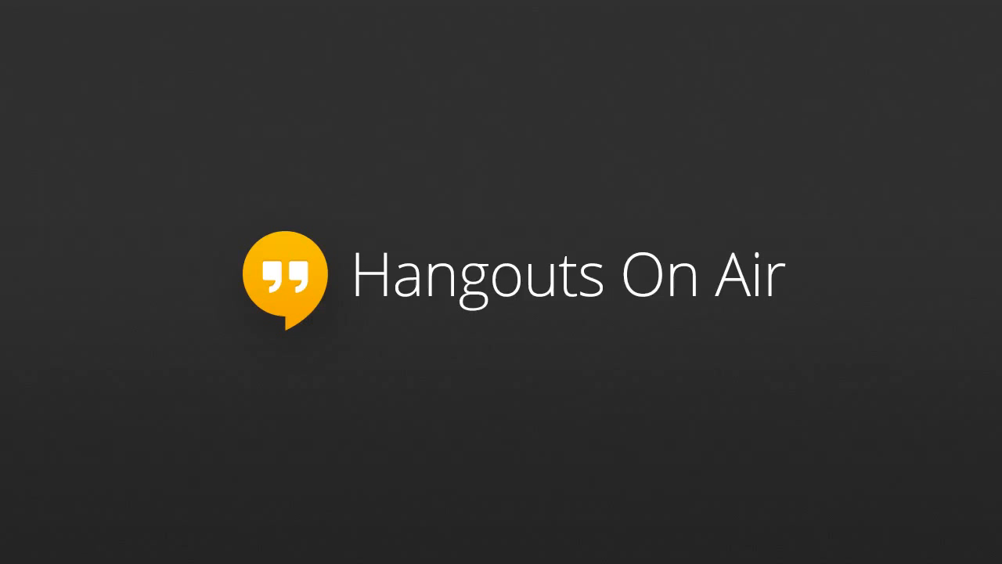